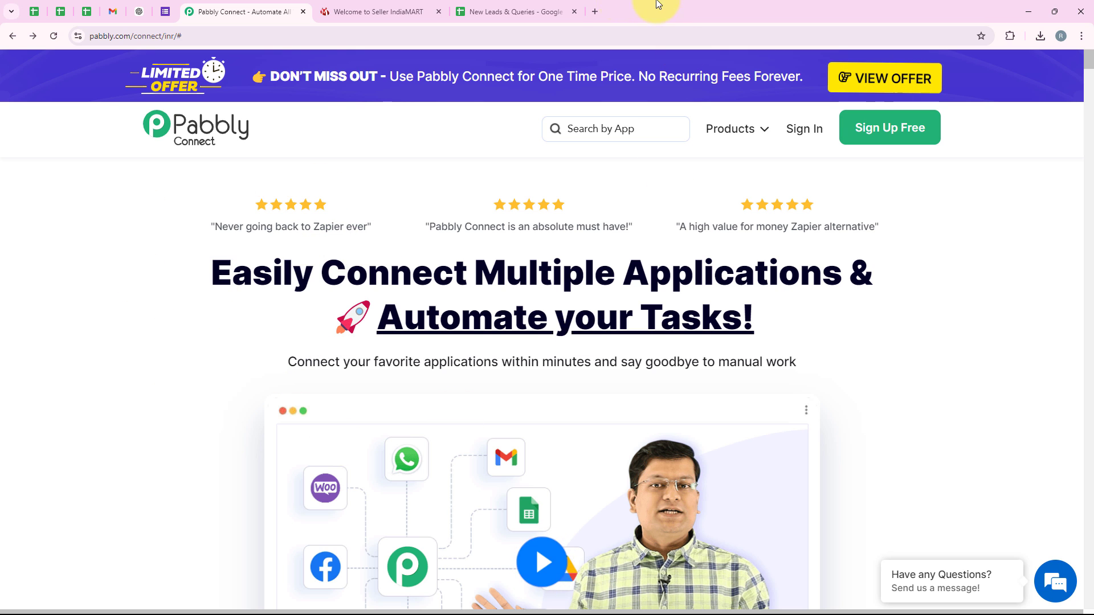
- Switch to the New Leads & Queries Google Sheet with its existing Smart Lead row
click(512, 12)
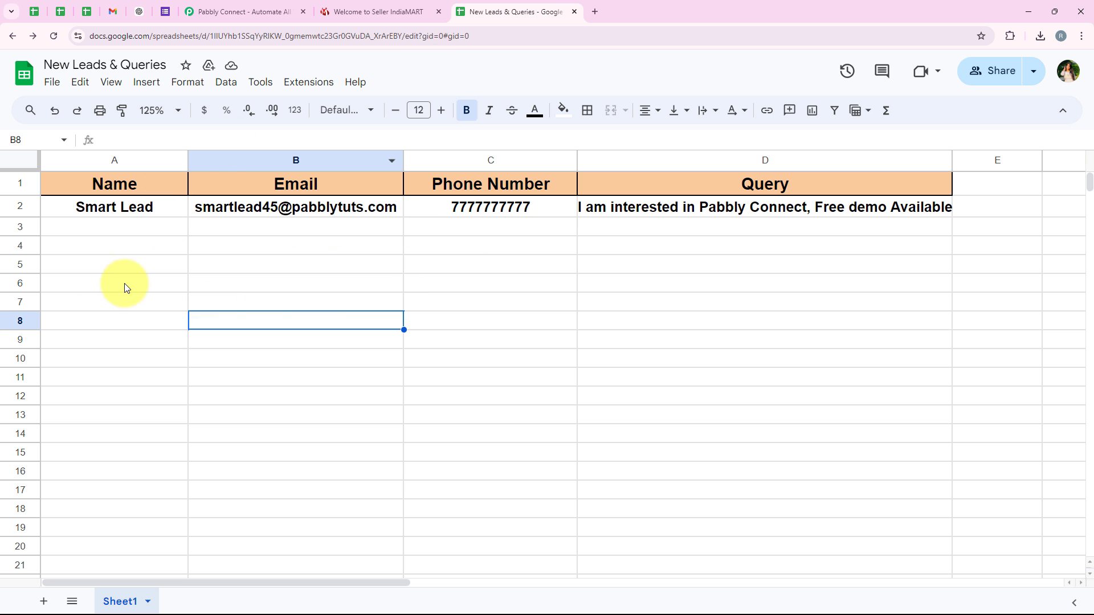
- Review the sample lead's name, email and phone in A2–C2, then return to Pabbly Connect
click(116, 207)
click(283, 206)
click(505, 212)
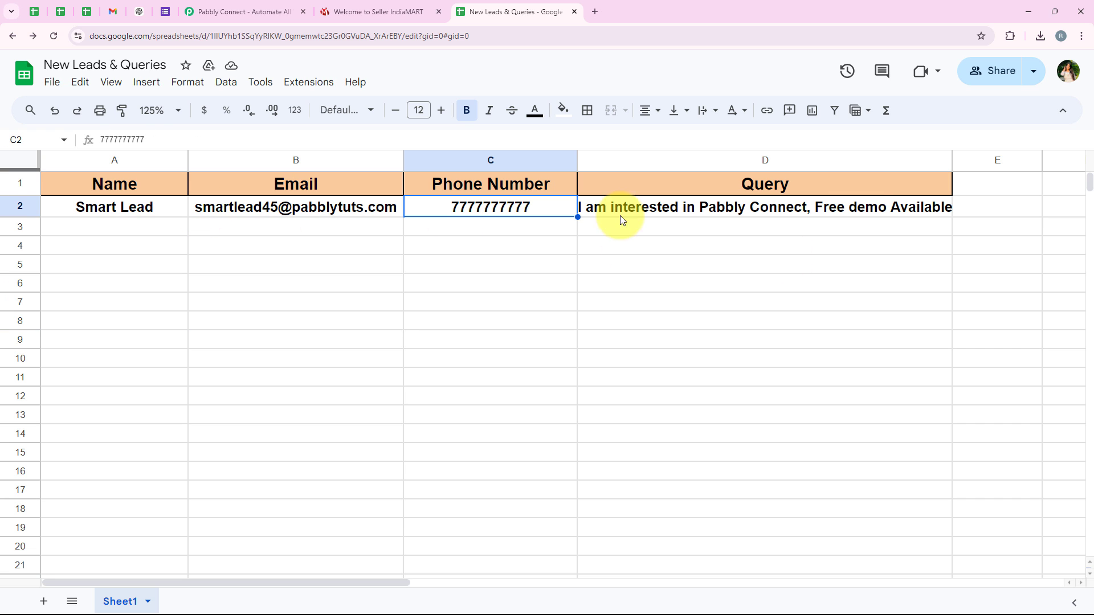
click(266, 11)
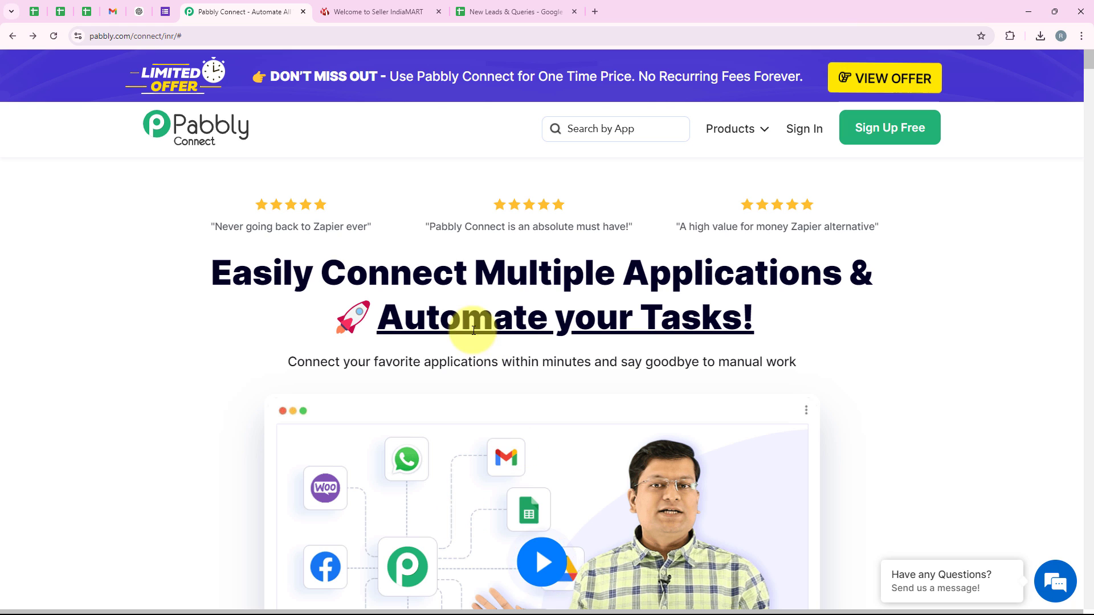
- Sign in to Pabbly and launch Pabbly Connect from the All Pabbly Apps page
click(215, 36)
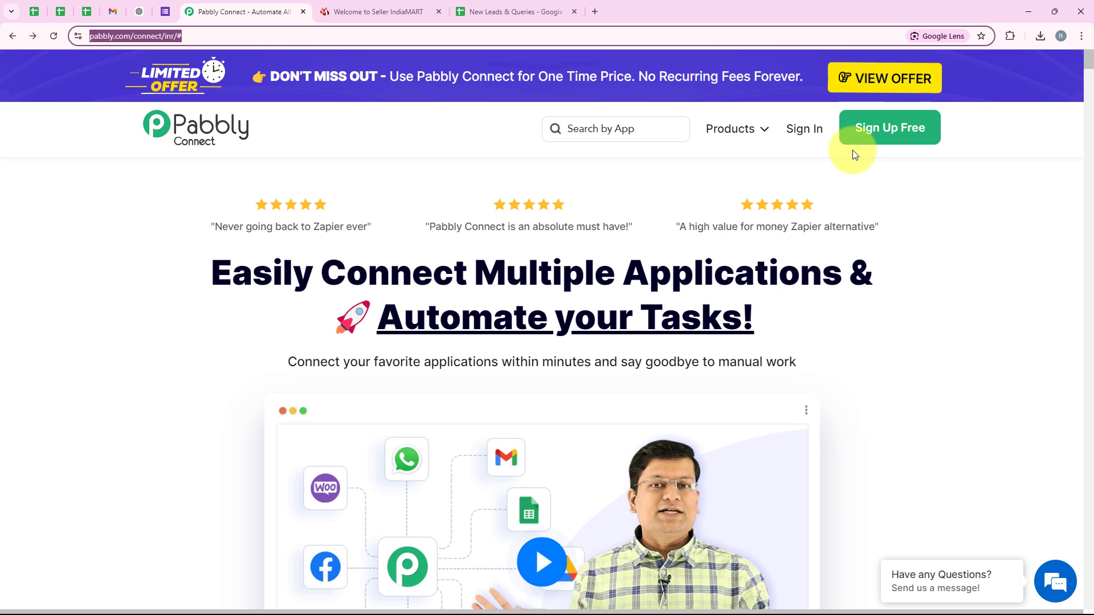
click(794, 127)
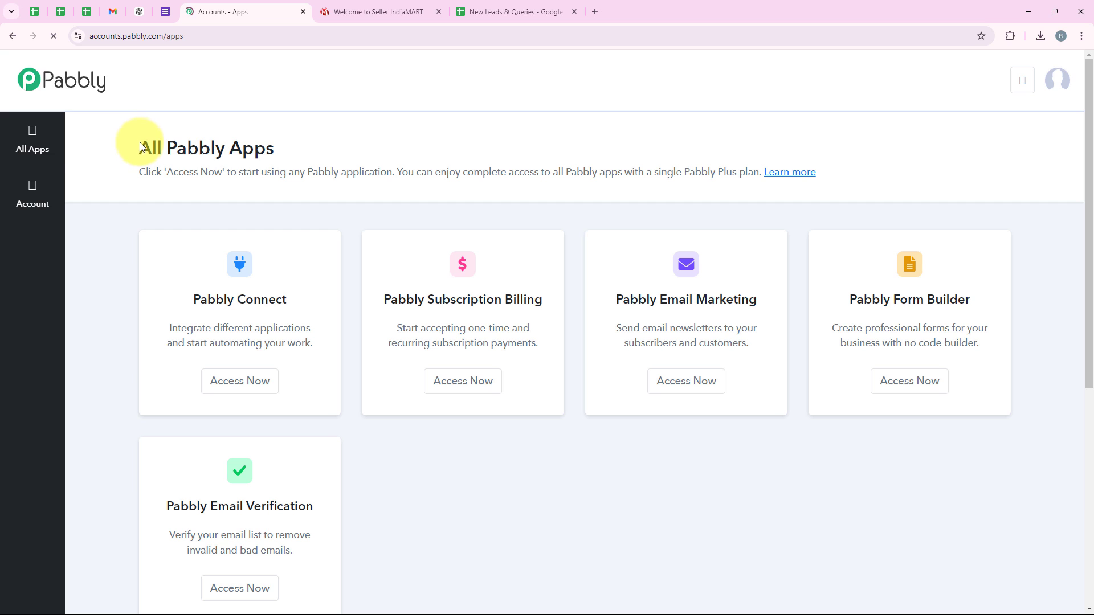
drag(139, 147, 274, 146)
click(280, 155)
scroll(371, 456, down, 1)
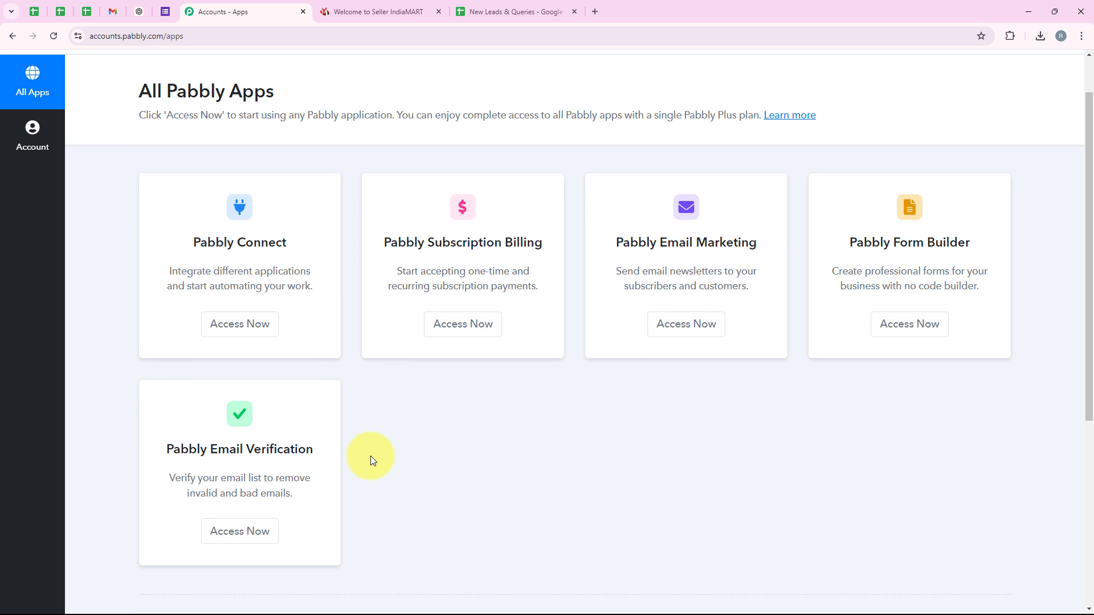
scroll(372, 455, up, 1)
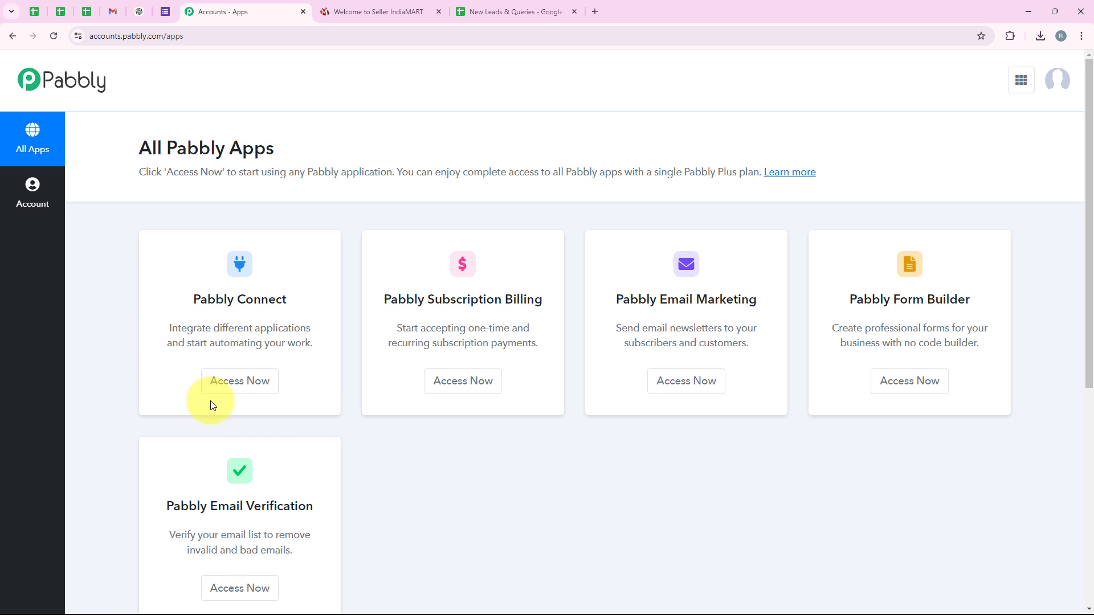
drag(183, 304, 302, 318)
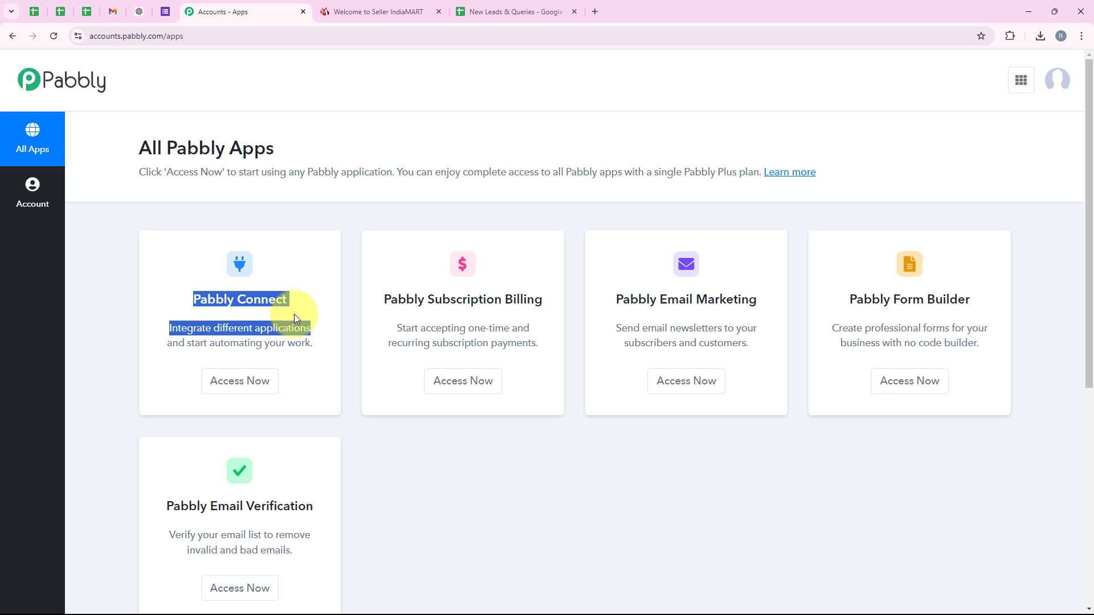
click(259, 382)
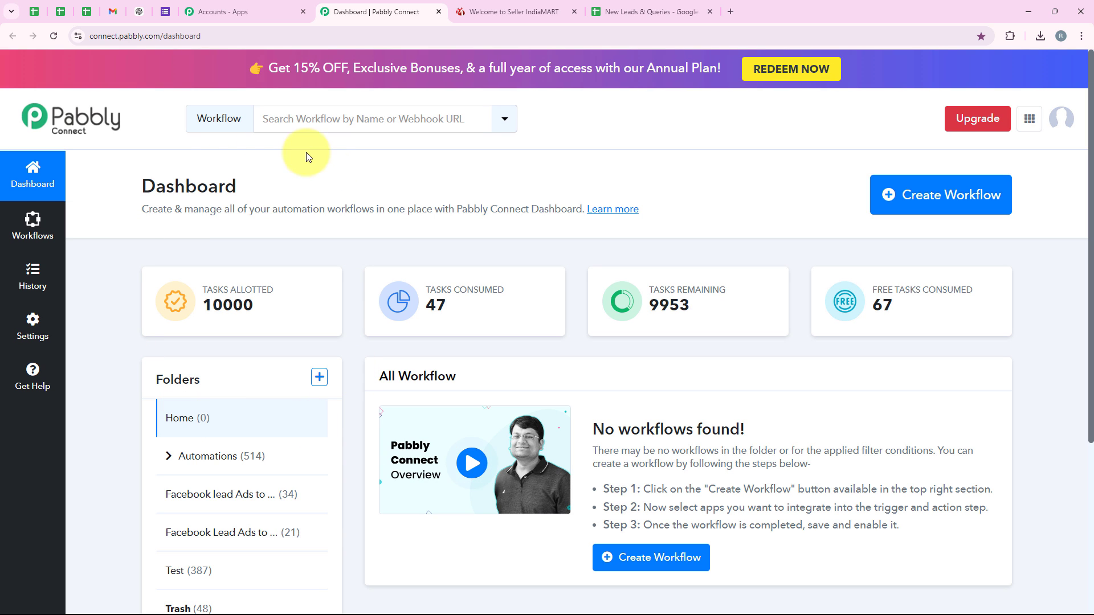
- Create workflow 'Add Agricultural Products & Farming Equipments IndiaMART Enquiries in Google Sheets' in the Automations folder
drag(139, 183, 248, 190)
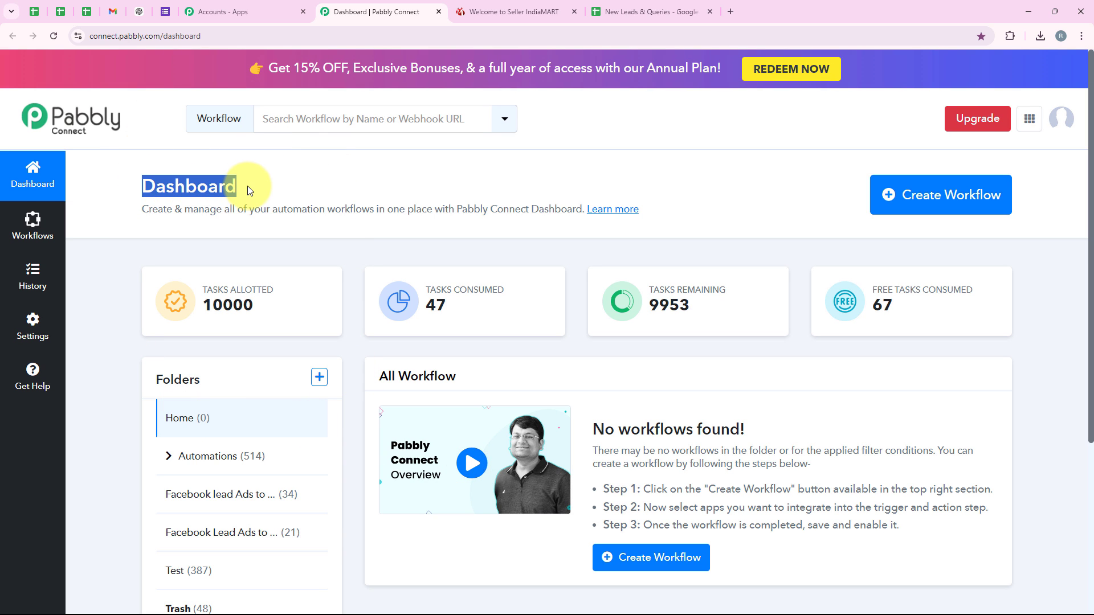
click(247, 186)
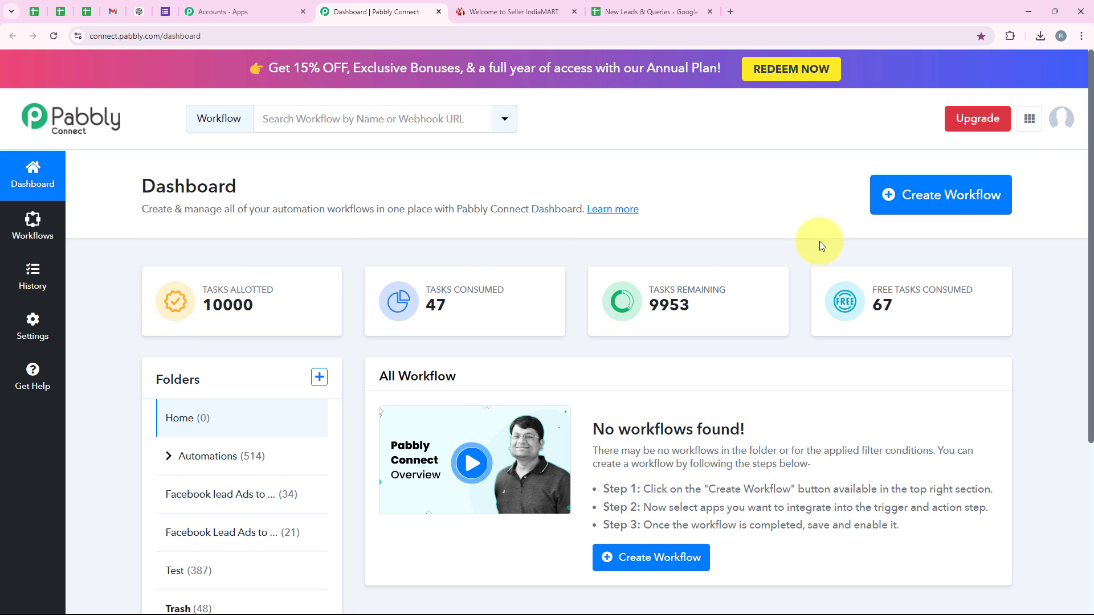
click(916, 193)
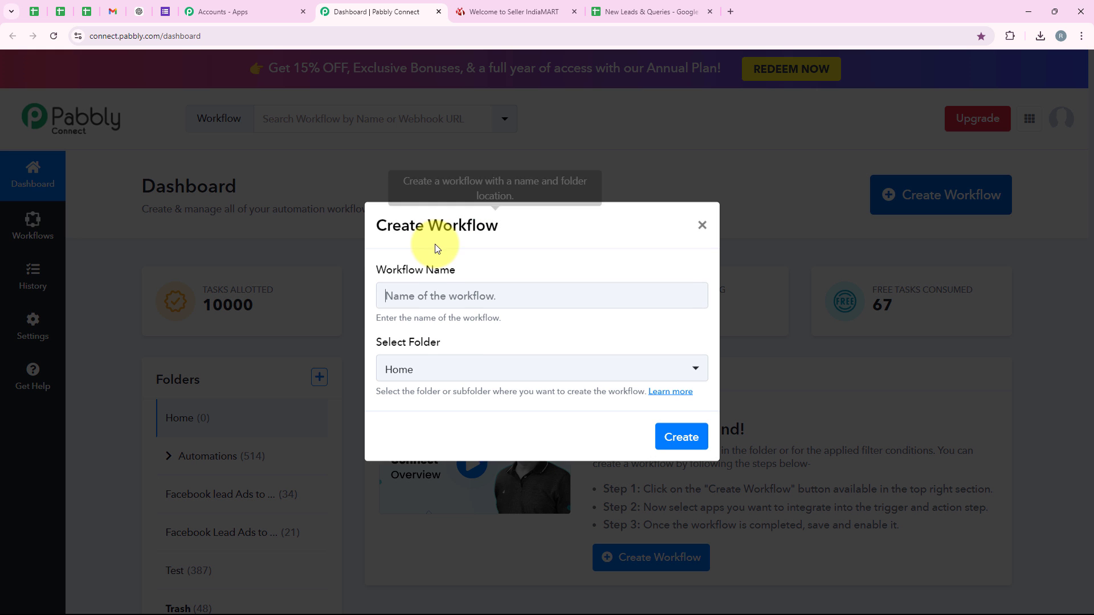
drag(383, 274, 453, 273)
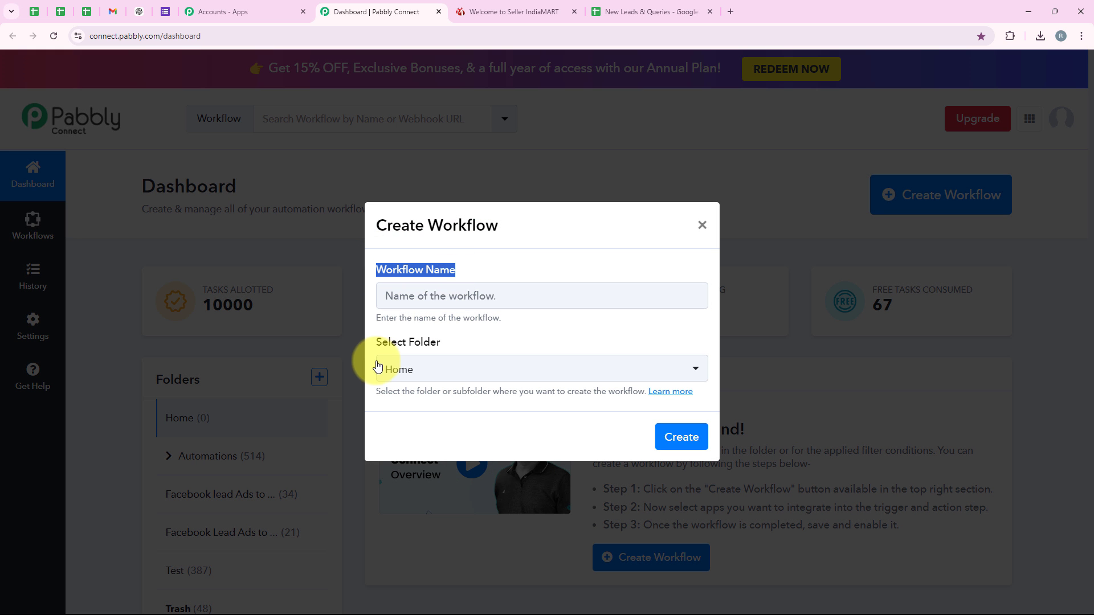
drag(375, 344, 401, 344)
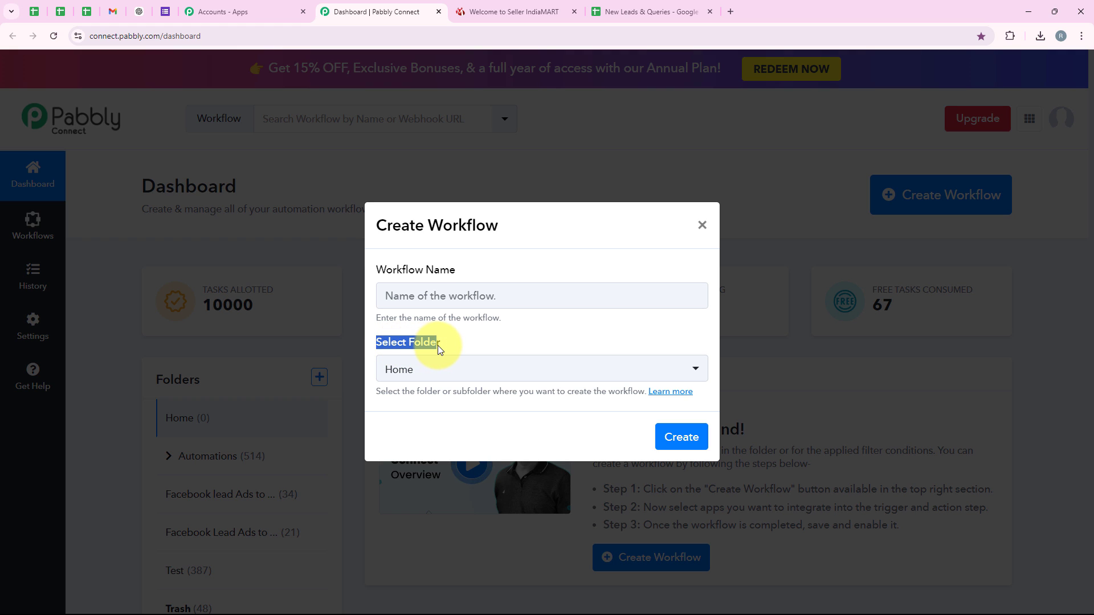
click(435, 371)
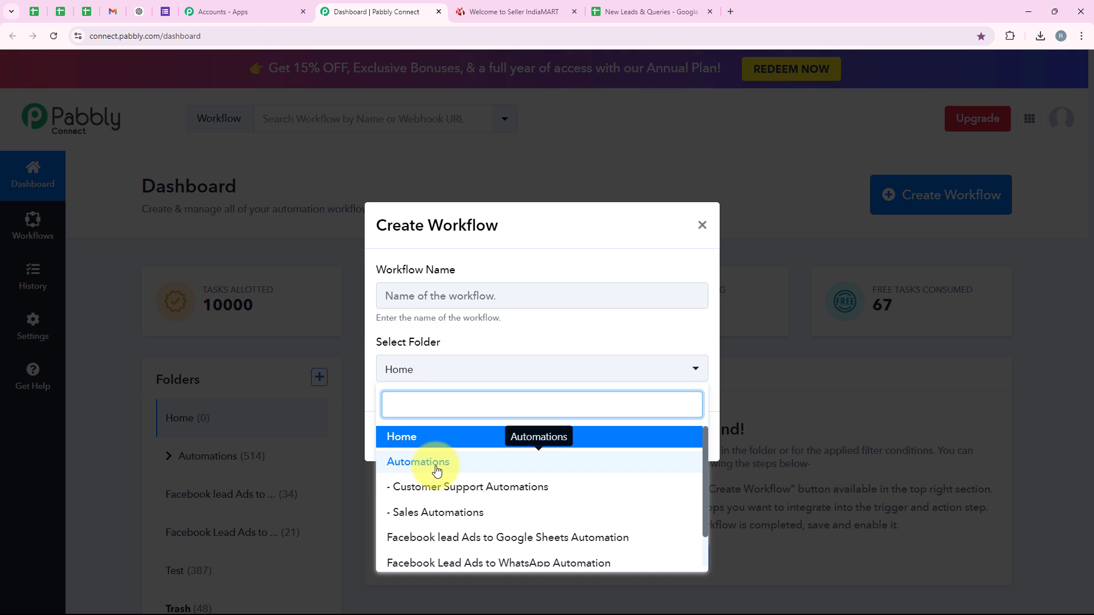
click(557, 470)
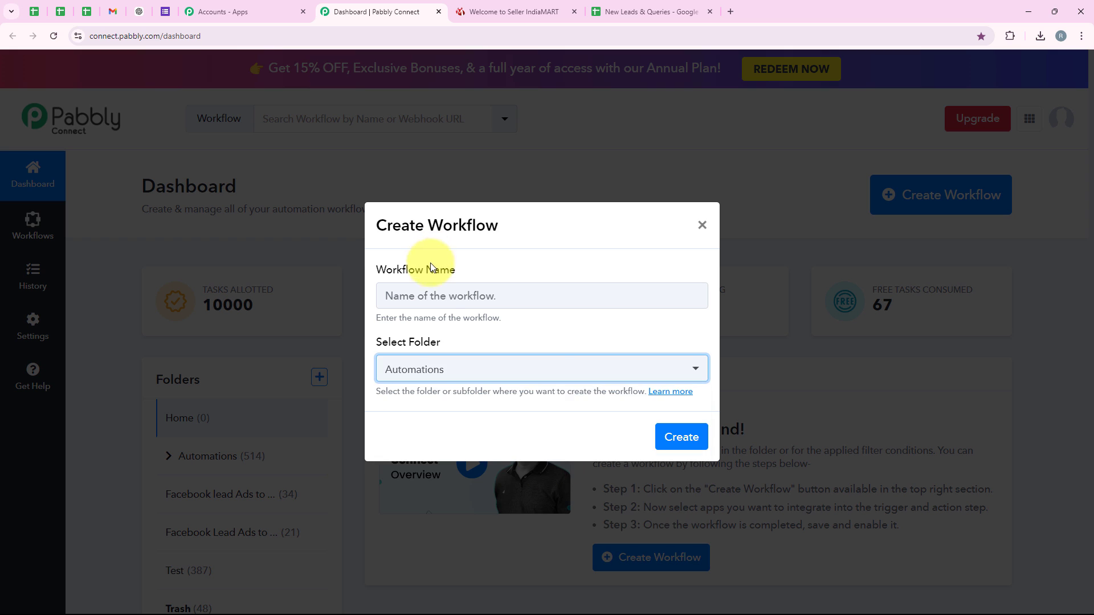
click(422, 299)
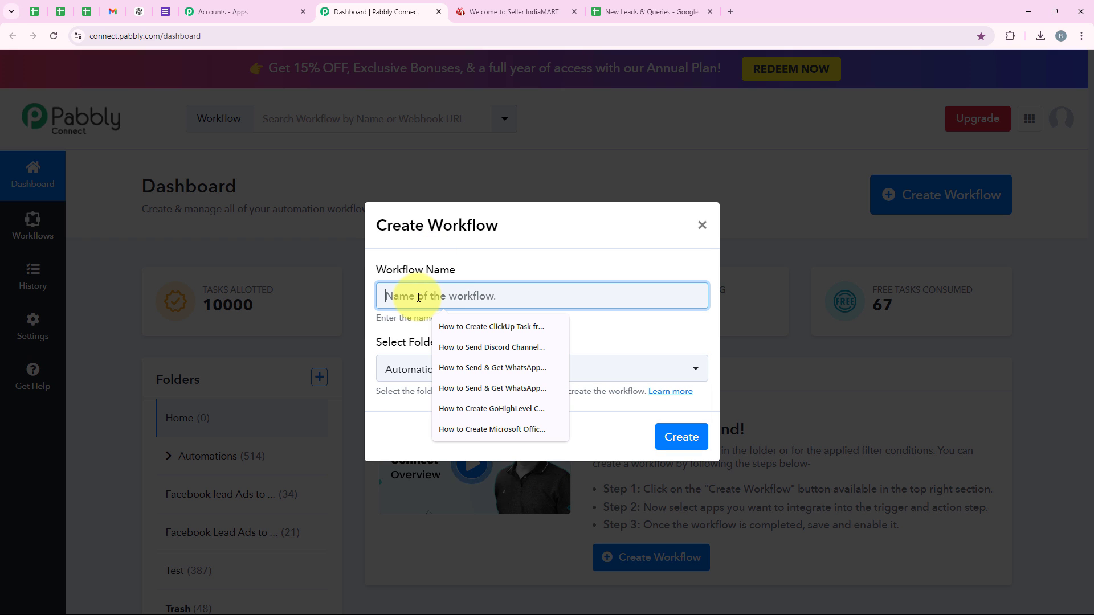
key(ctrl+v)
drag(408, 296, 730, 299)
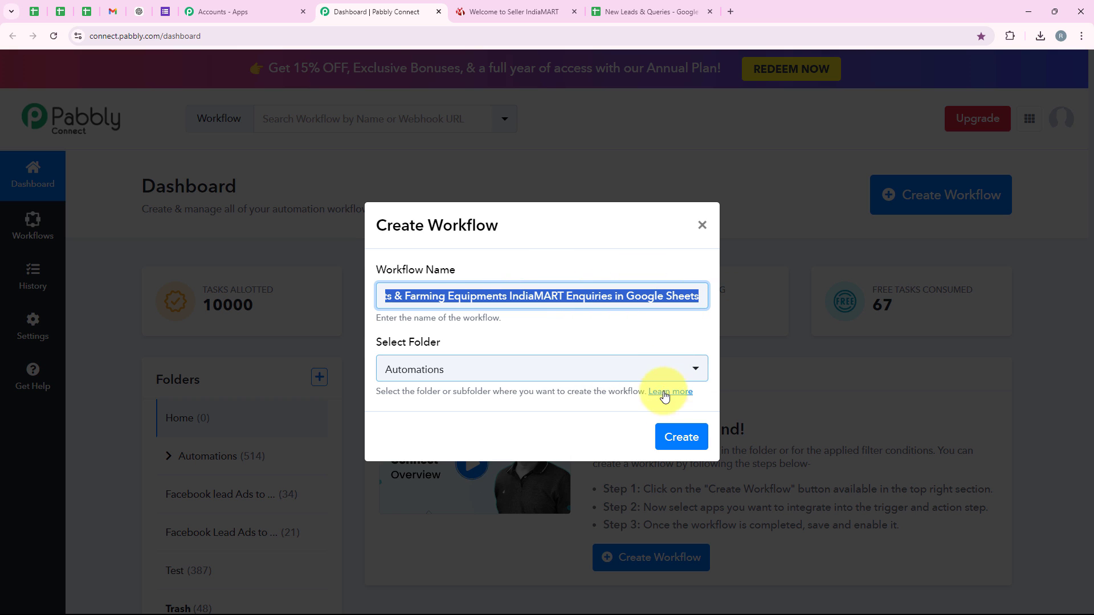
click(683, 448)
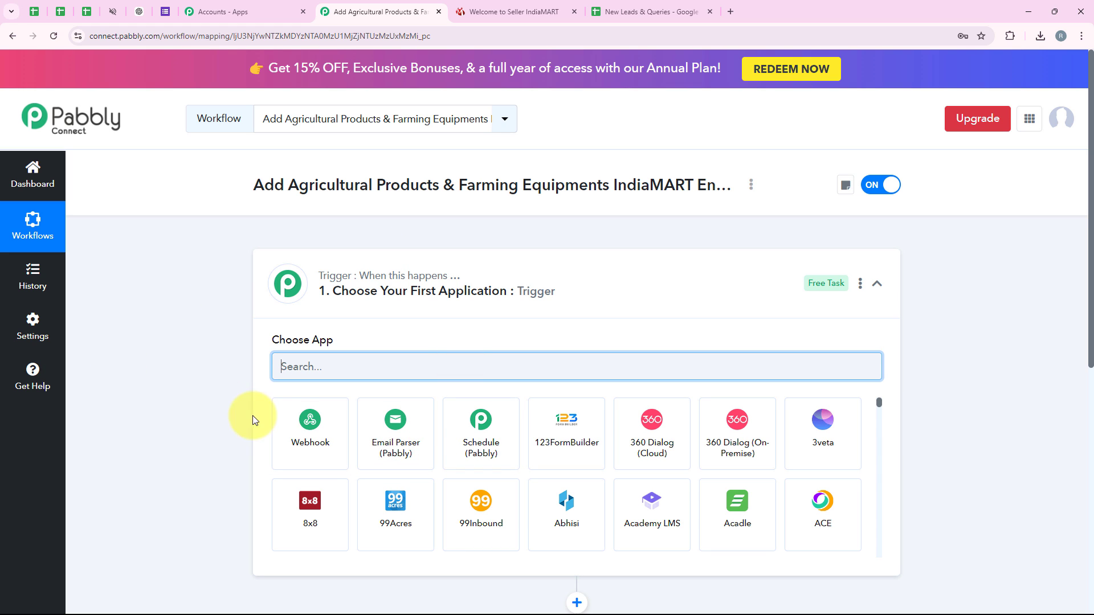
- Search for IndiaMART and set it as the trigger step's app
click(350, 308)
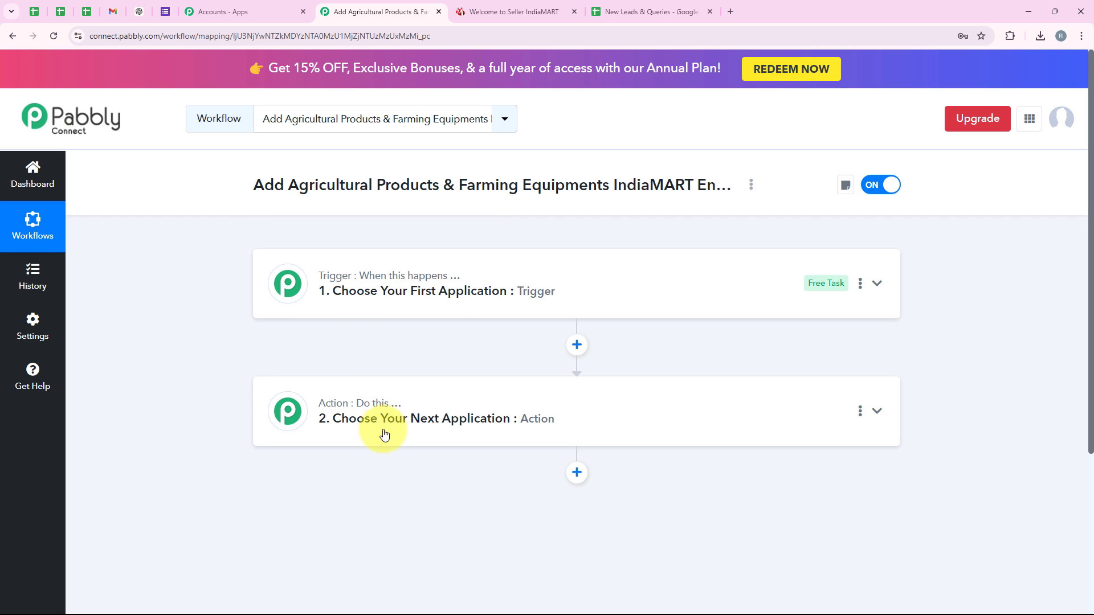
mouse_move(375, 408)
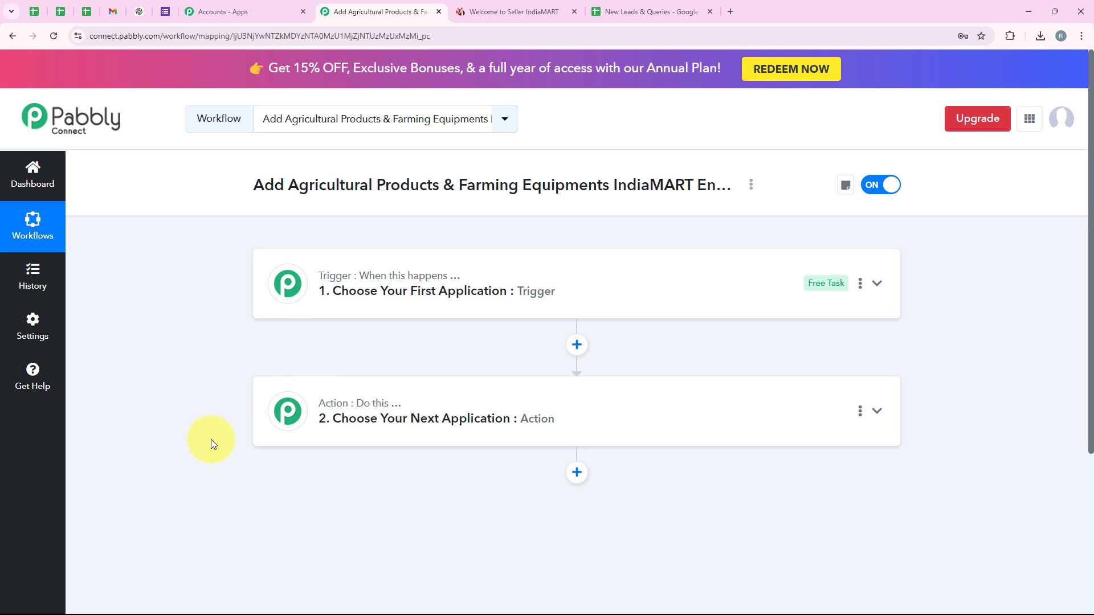
click(322, 292)
click(332, 369)
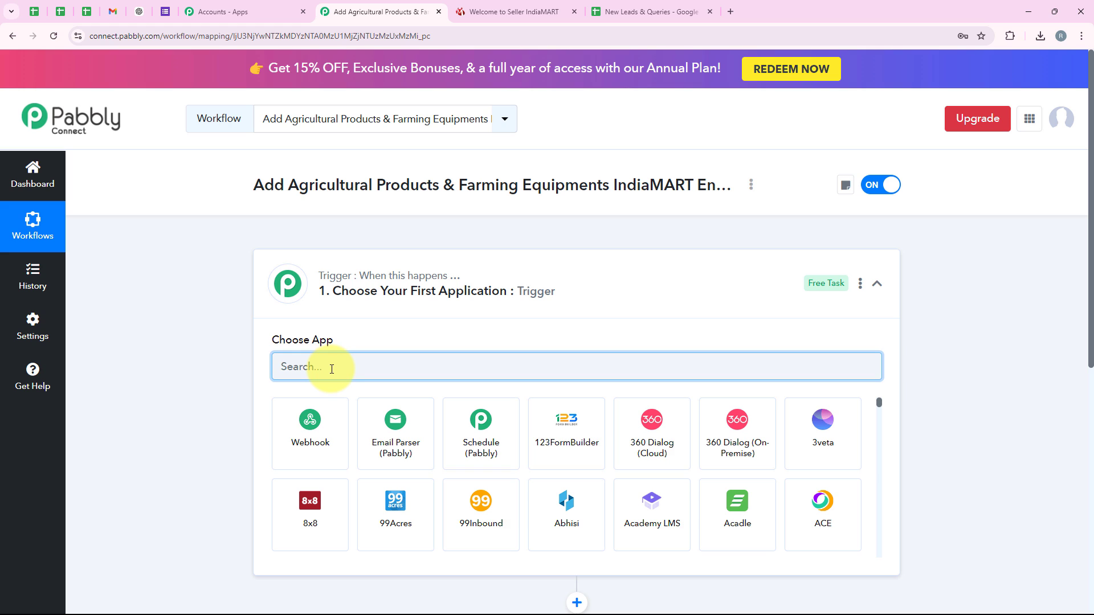
text(India)
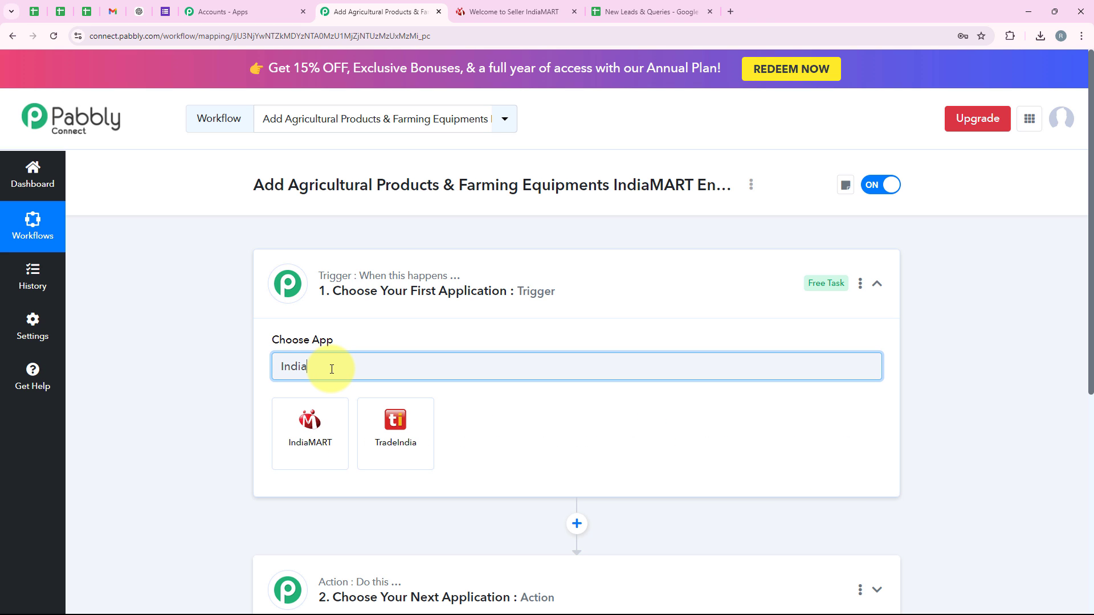
text(M)
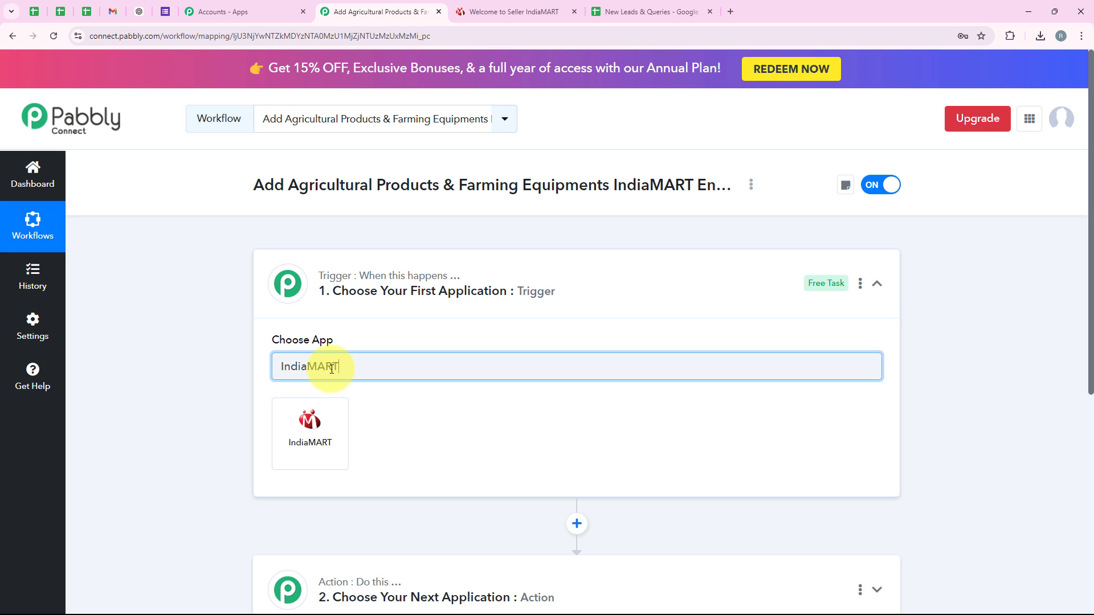
text(ART)
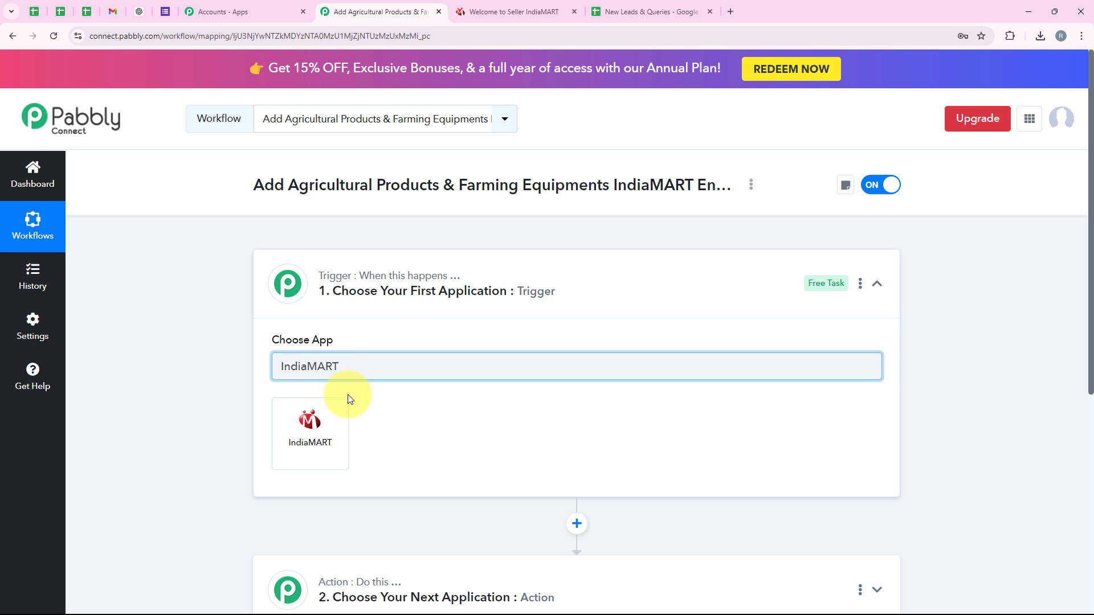
click(326, 441)
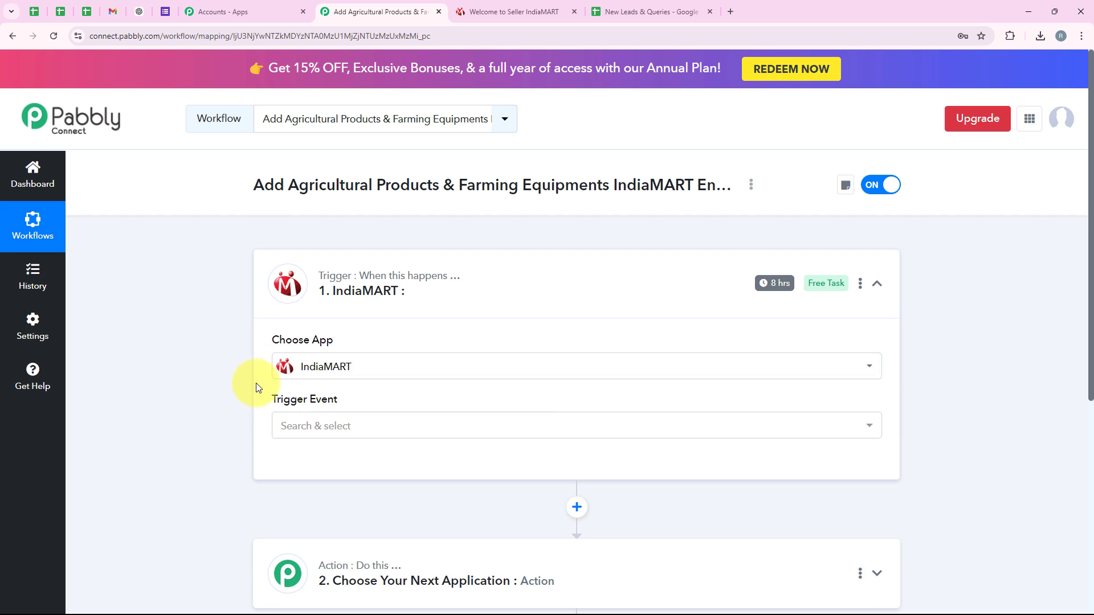
- Choose New Leads as the IndiaMART trigger event
drag(273, 400, 339, 401)
click(340, 425)
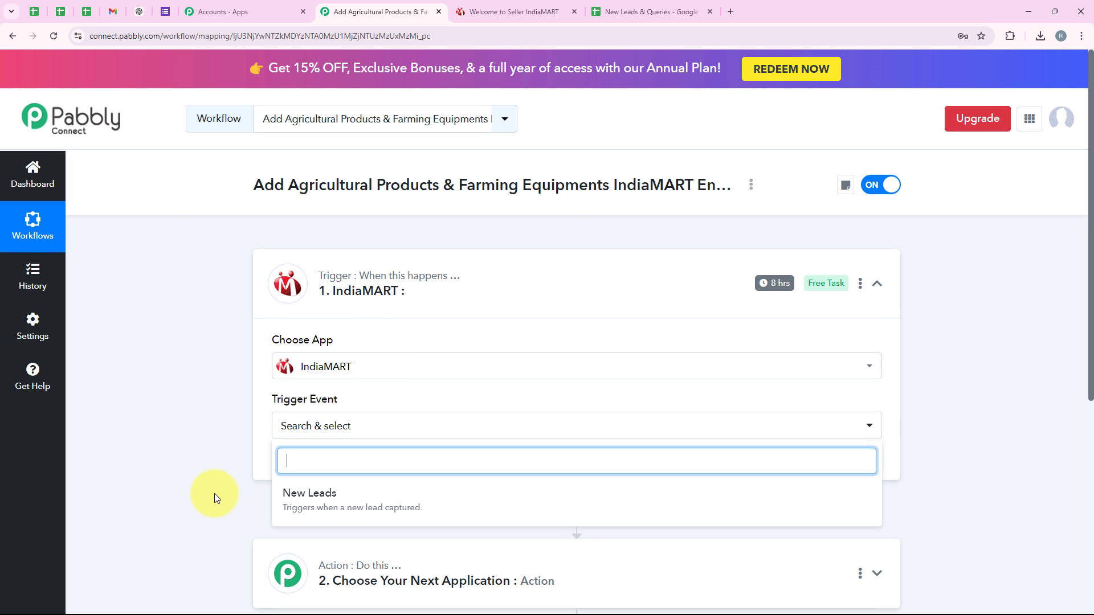
click(335, 501)
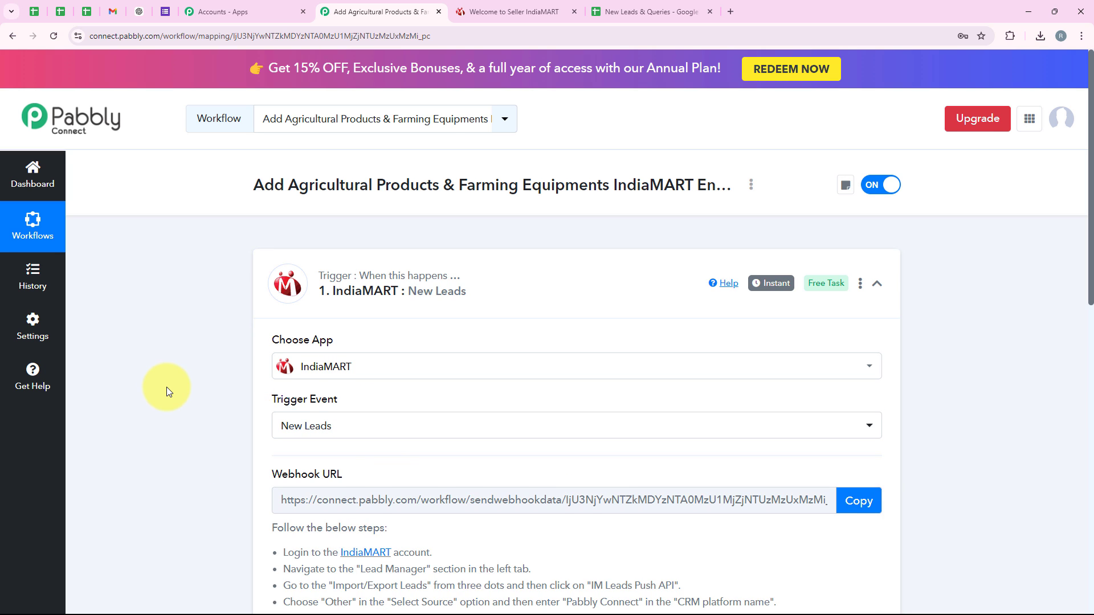
- Copy the trigger's webhook URL, review the setup steps, and switch to the IndiaMART seller dashboard
scroll(167, 388, down, 2)
scroll(167, 388, down, 1)
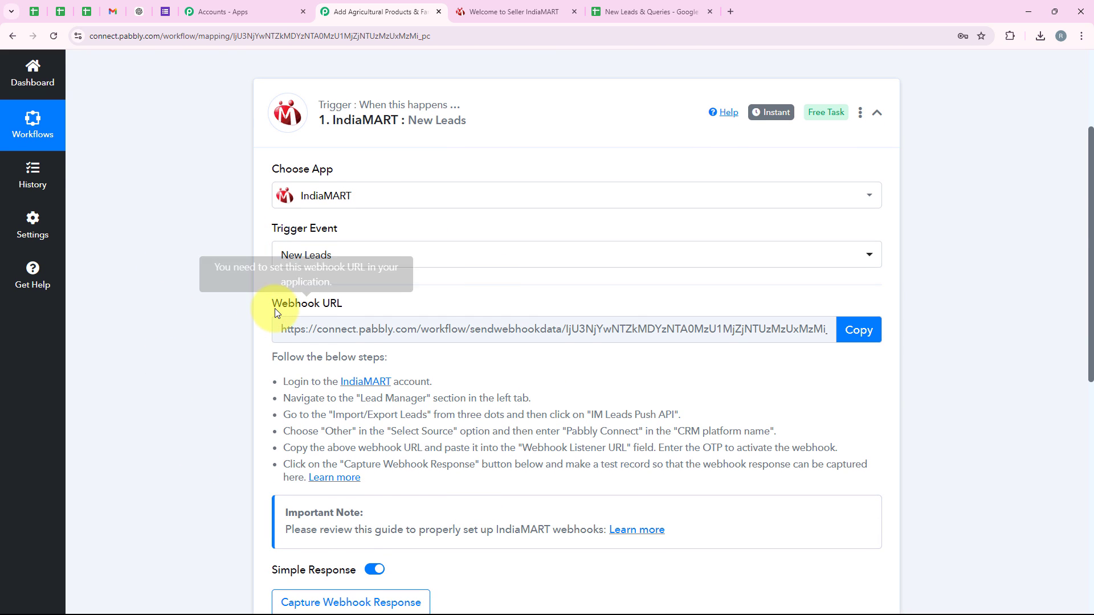
drag(273, 305, 340, 301)
click(218, 331)
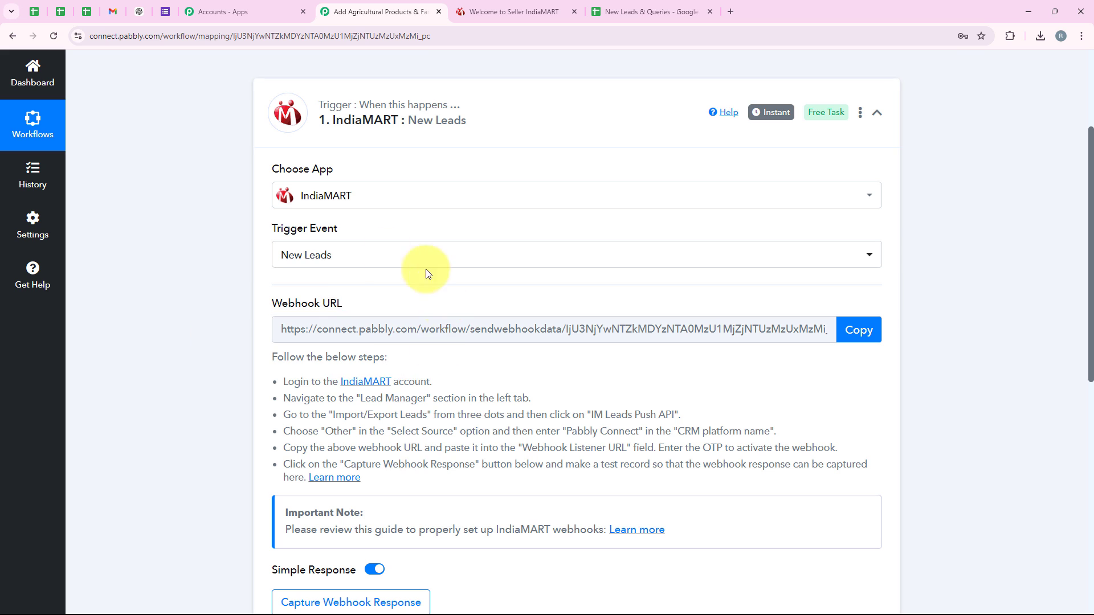
scroll(223, 421, down, 1)
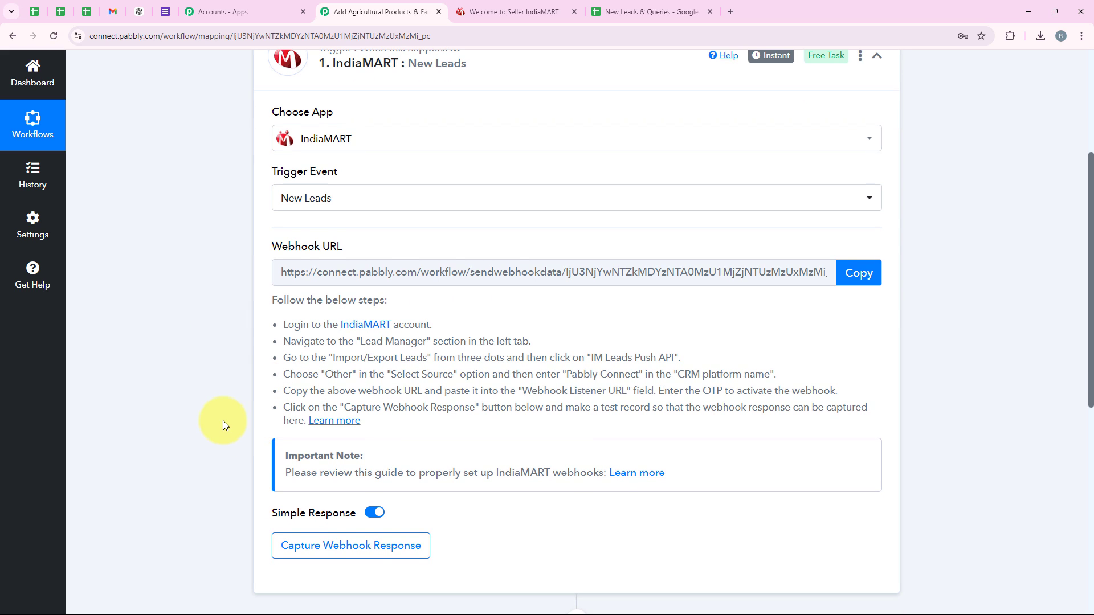
scroll(281, 147, up, 2)
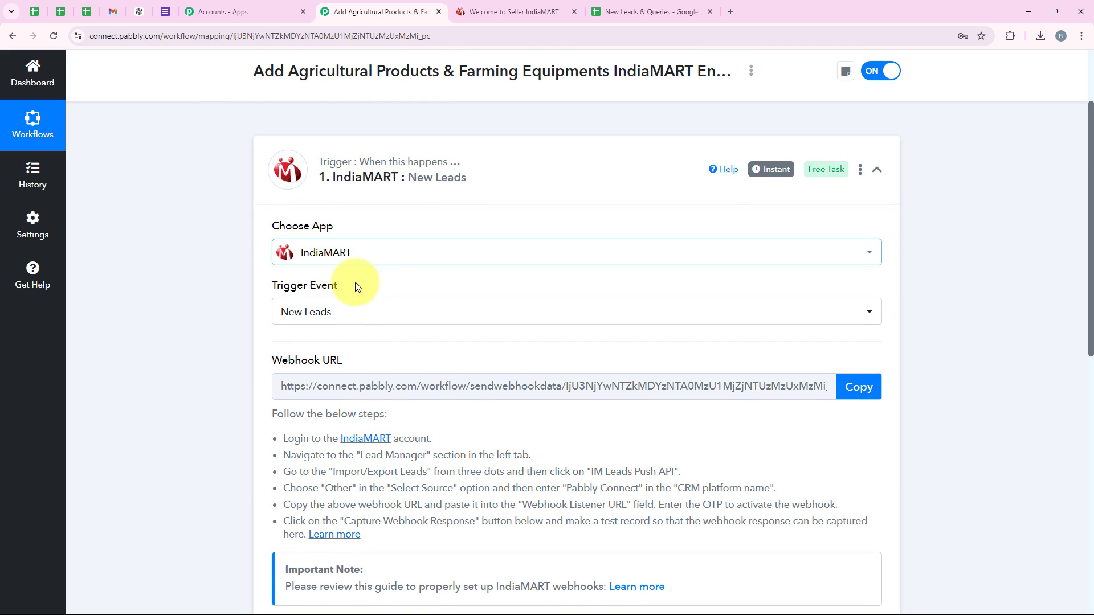
scroll(289, 358, down, 1)
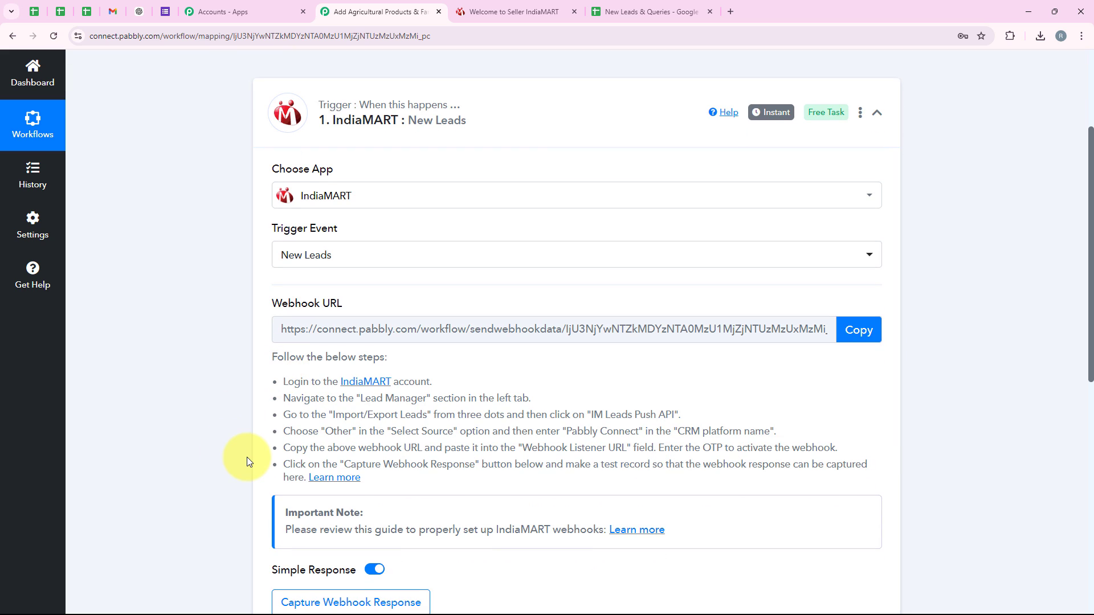
click(855, 328)
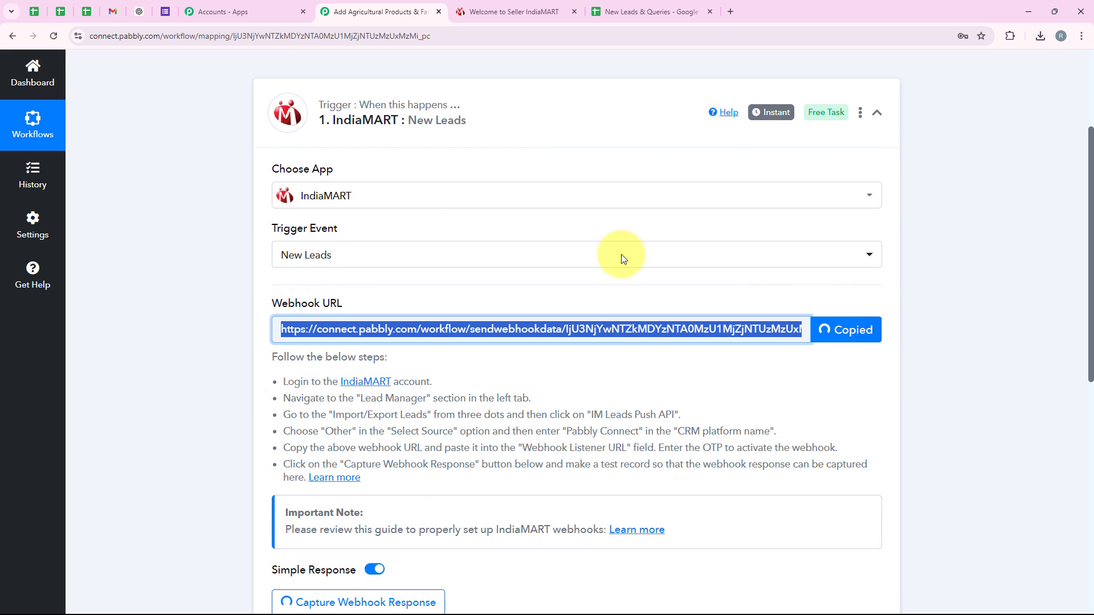
drag(282, 377, 433, 482)
click(293, 393)
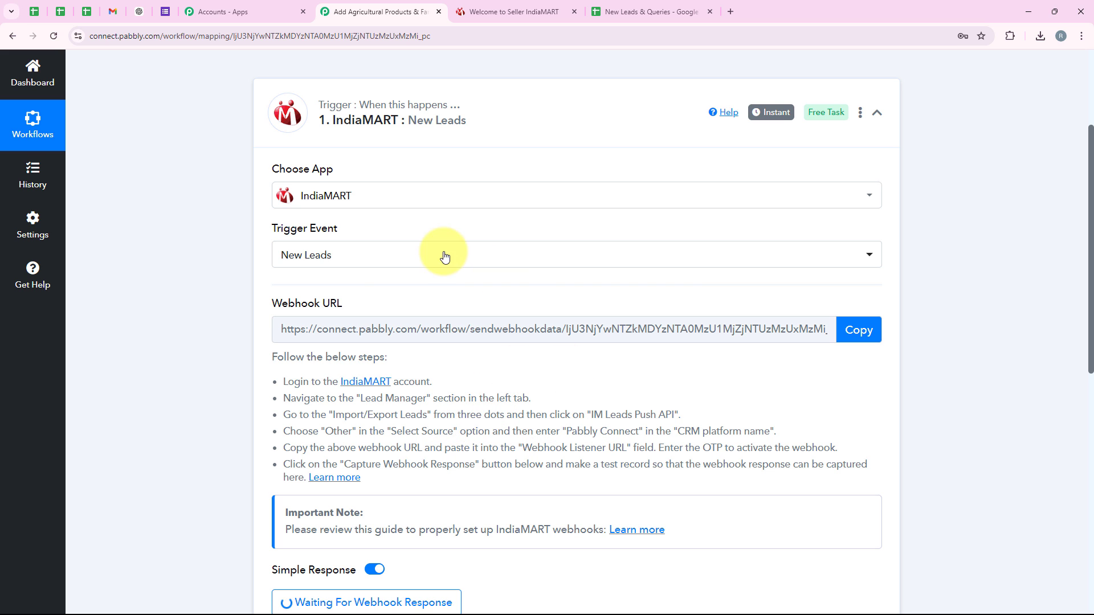
click(530, 12)
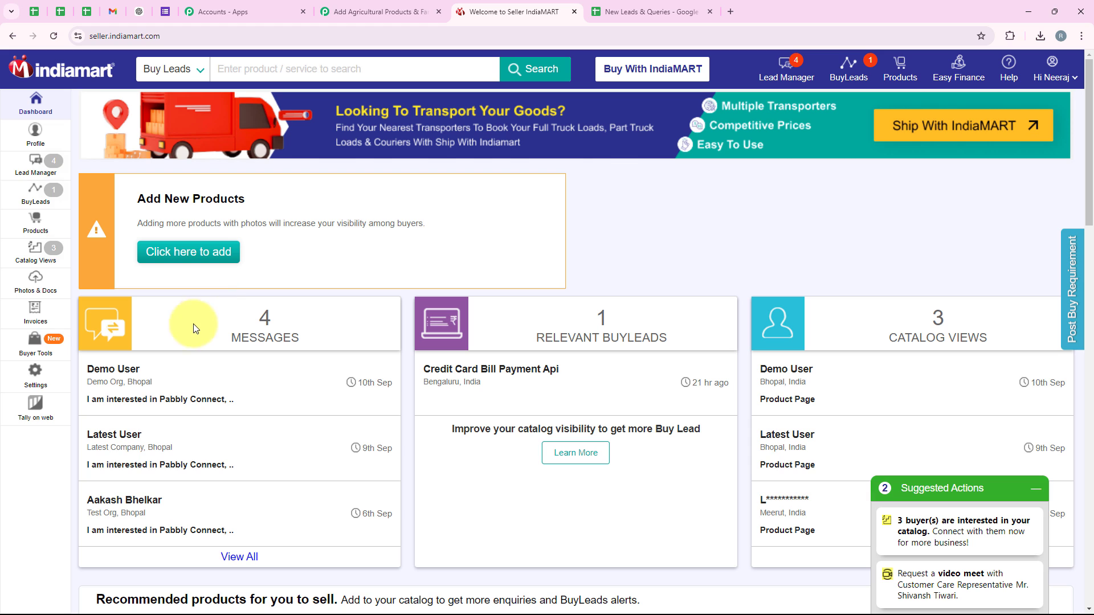
- Open the Push API integration page via Lead Manager's Import / Export Leads menu
click(31, 169)
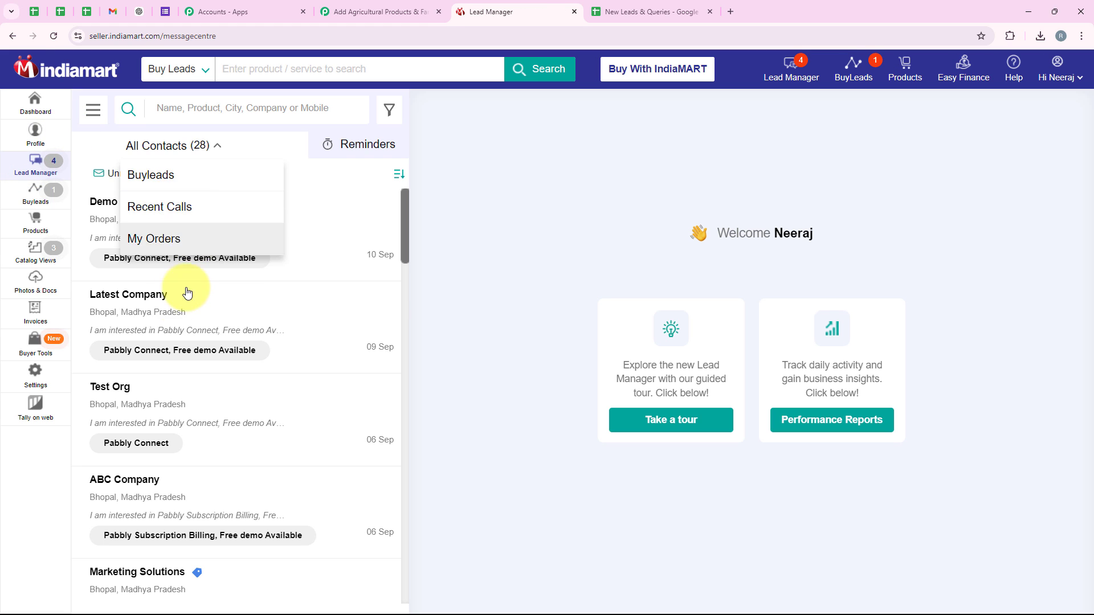
click(93, 111)
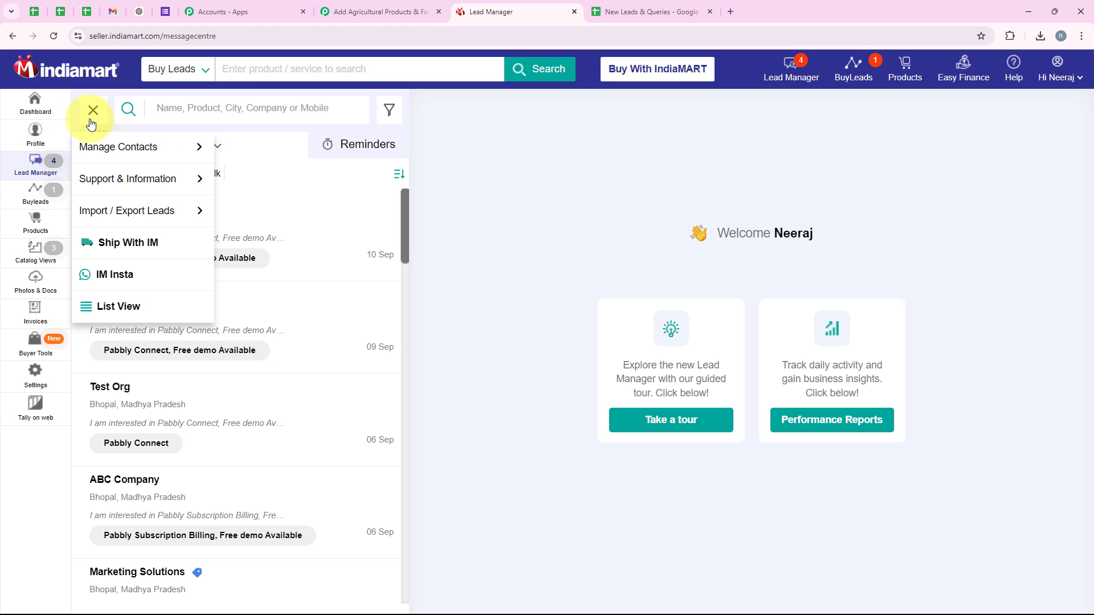
mouse_move(99, 218)
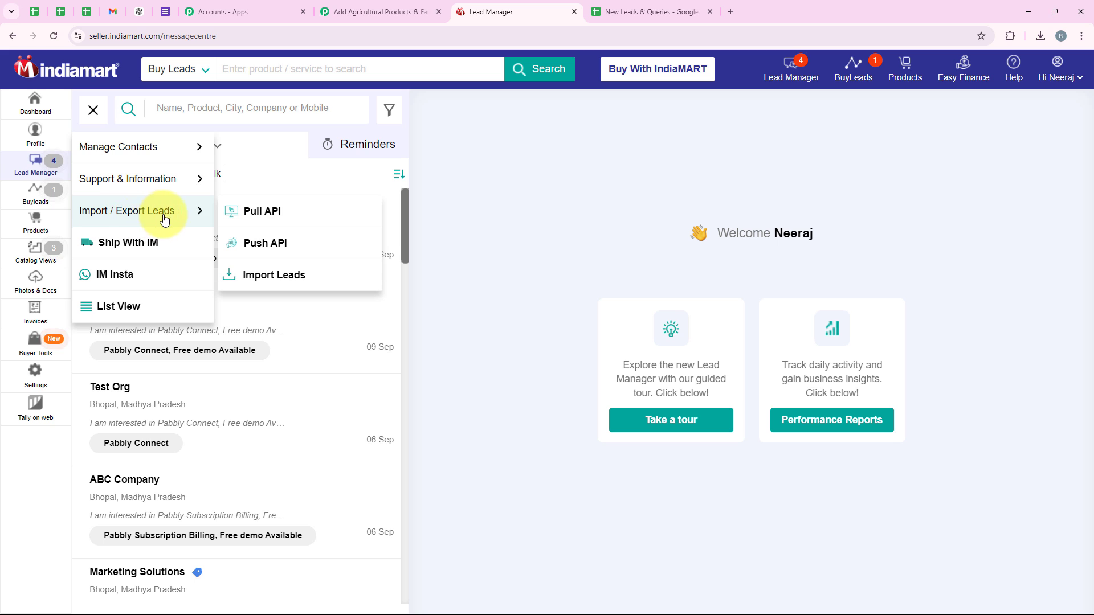
click(257, 243)
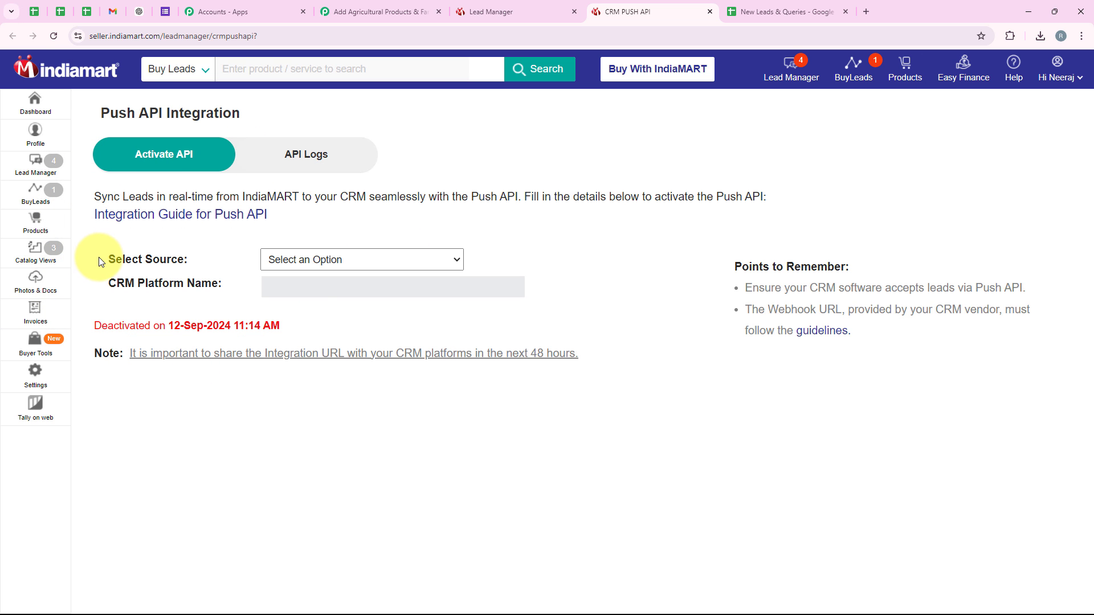
- Select Other as the lead source, then check the matching instruction in Pabbly
triple_click(113, 262)
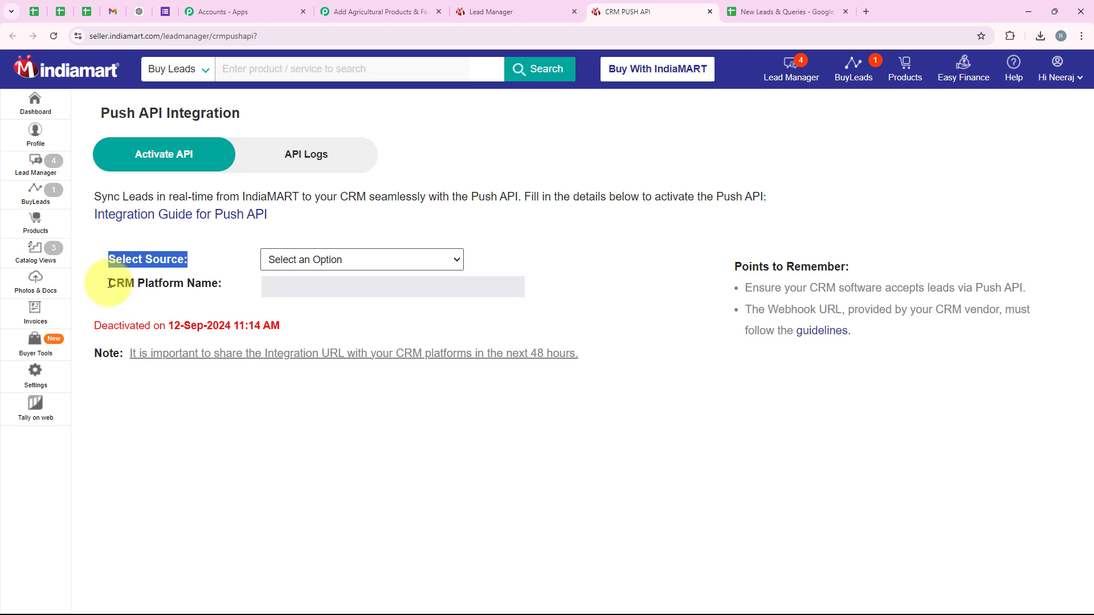
drag(112, 290, 207, 285)
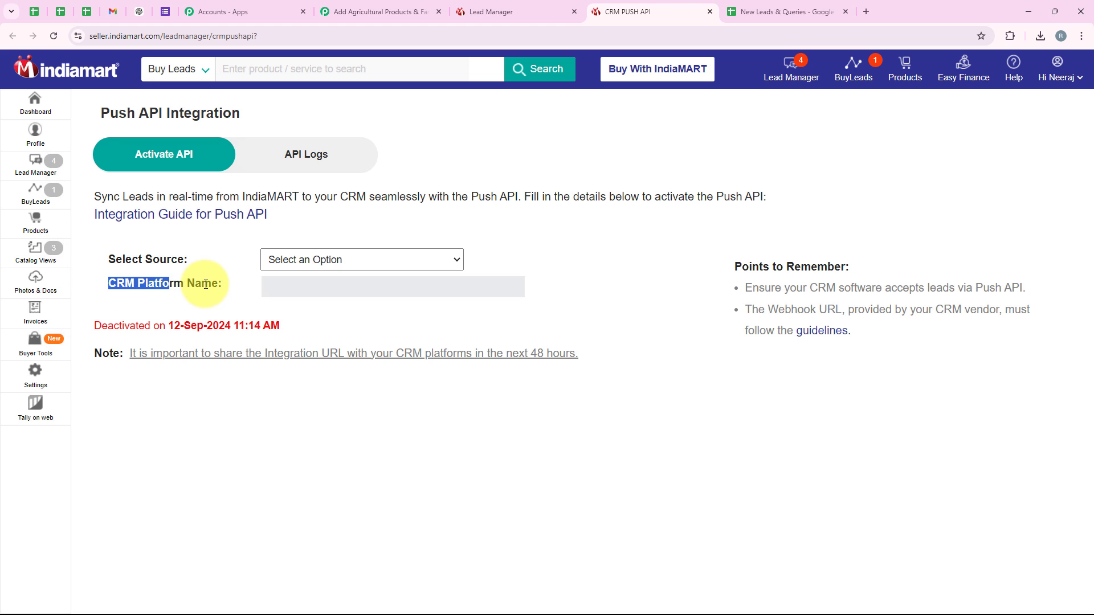
click(271, 262)
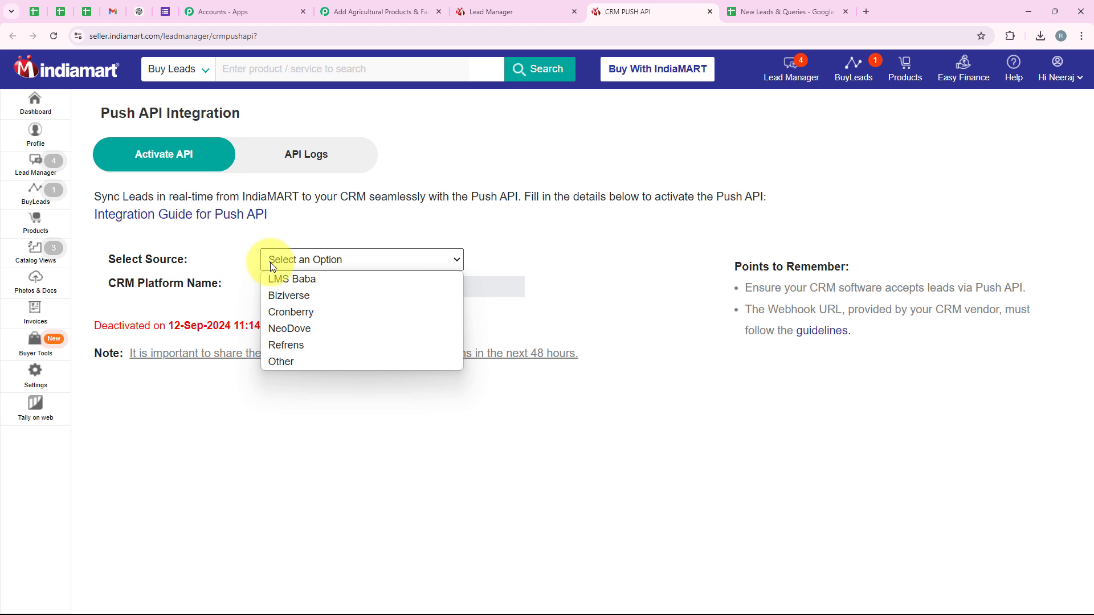
click(281, 361)
click(376, 11)
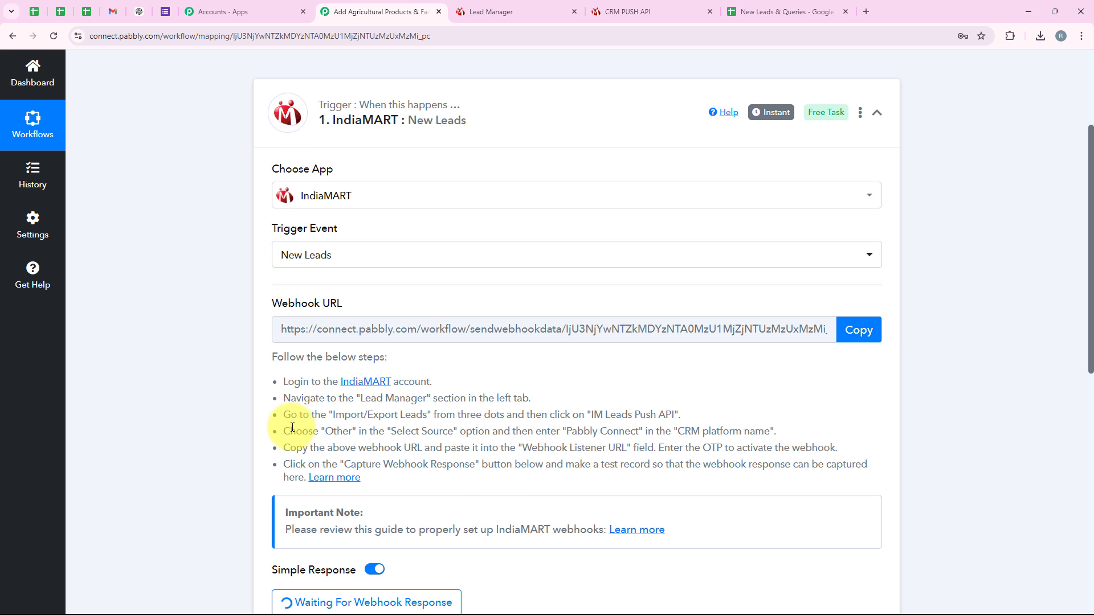
drag(285, 432, 446, 432)
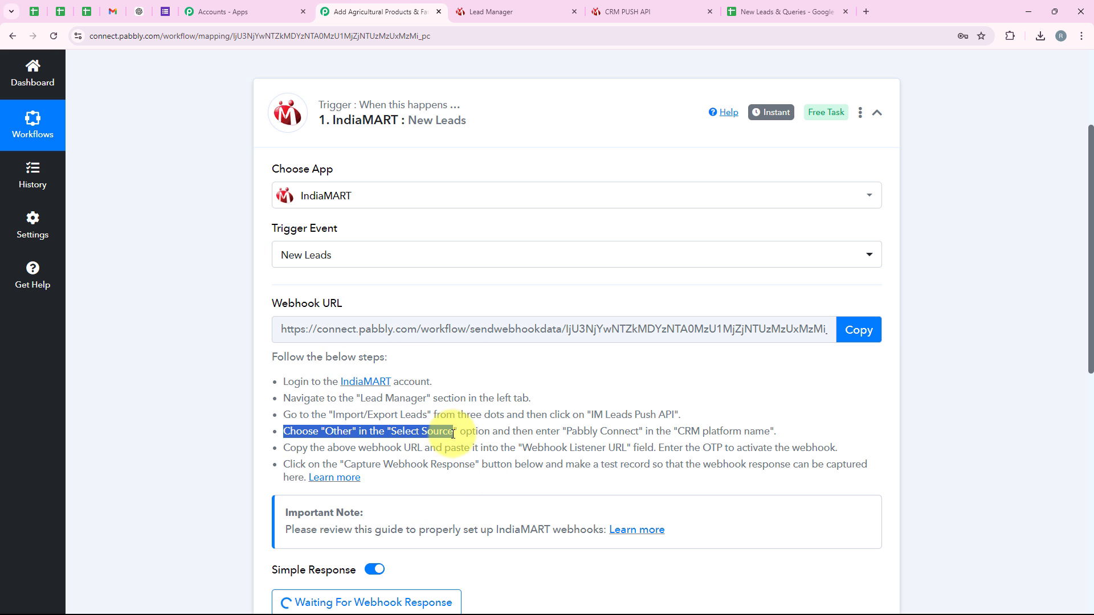
- Compare IndiaMART's CRM platform name and webhook URL fields with Pabbly's instructions
click(621, 12)
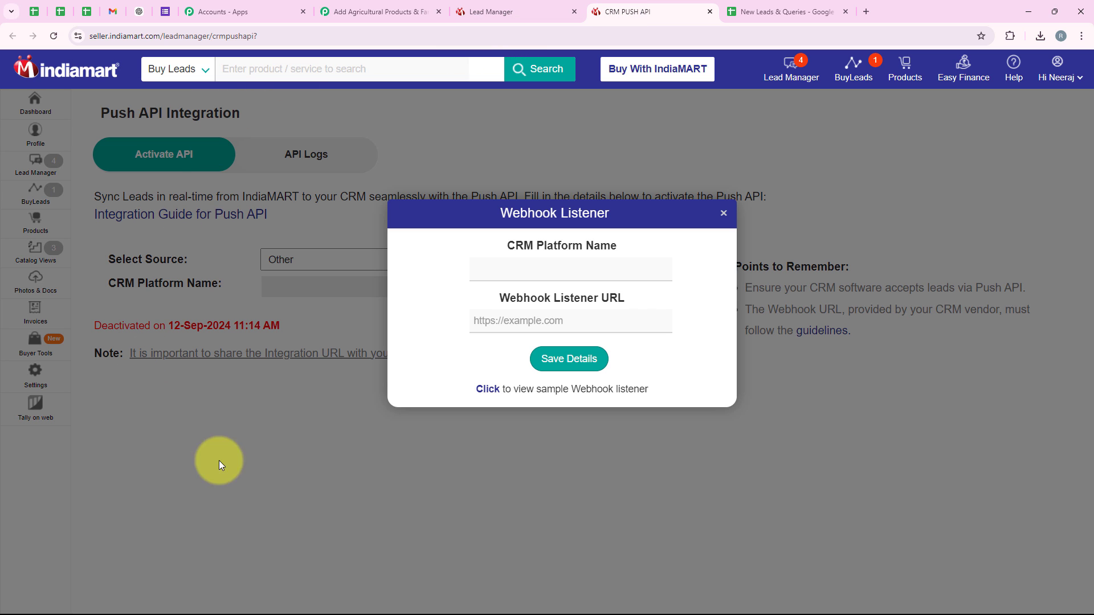
drag(501, 244, 659, 245)
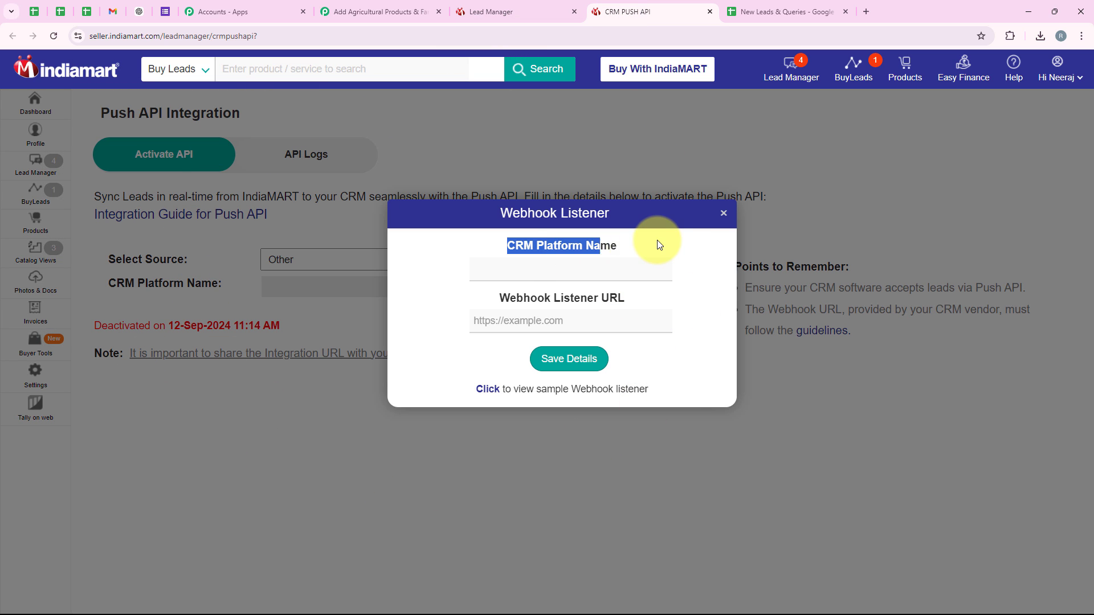
drag(498, 296, 643, 308)
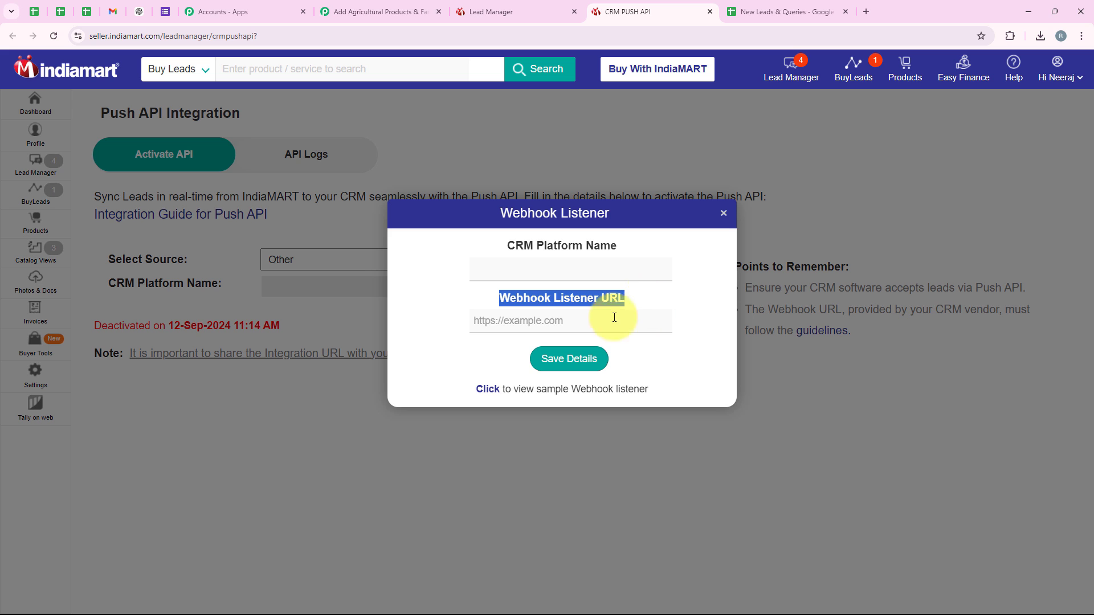
click(451, 296)
click(422, 11)
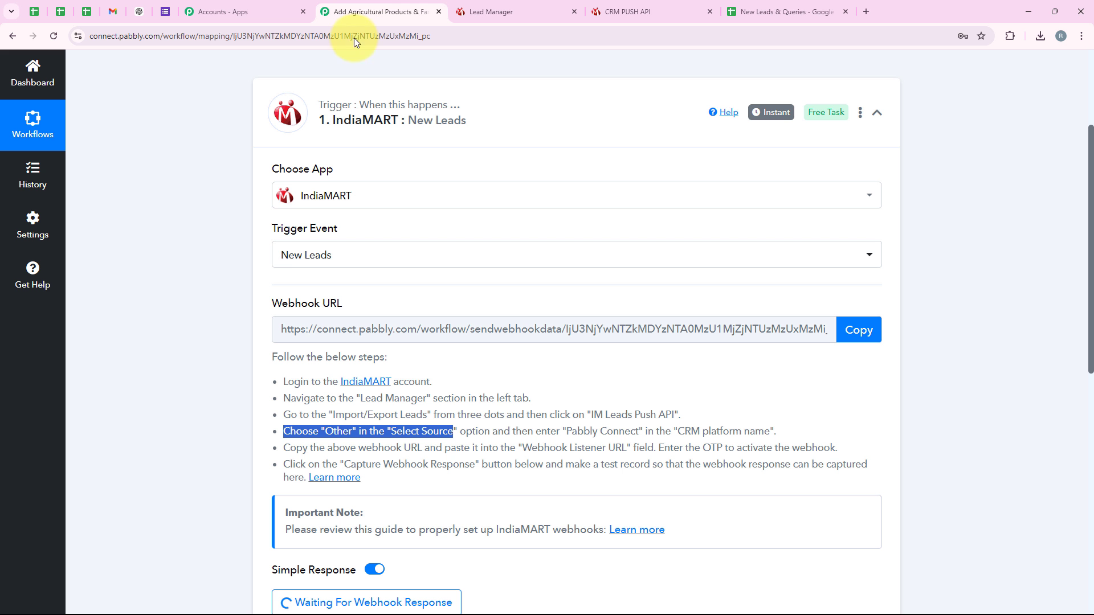
click(406, 436)
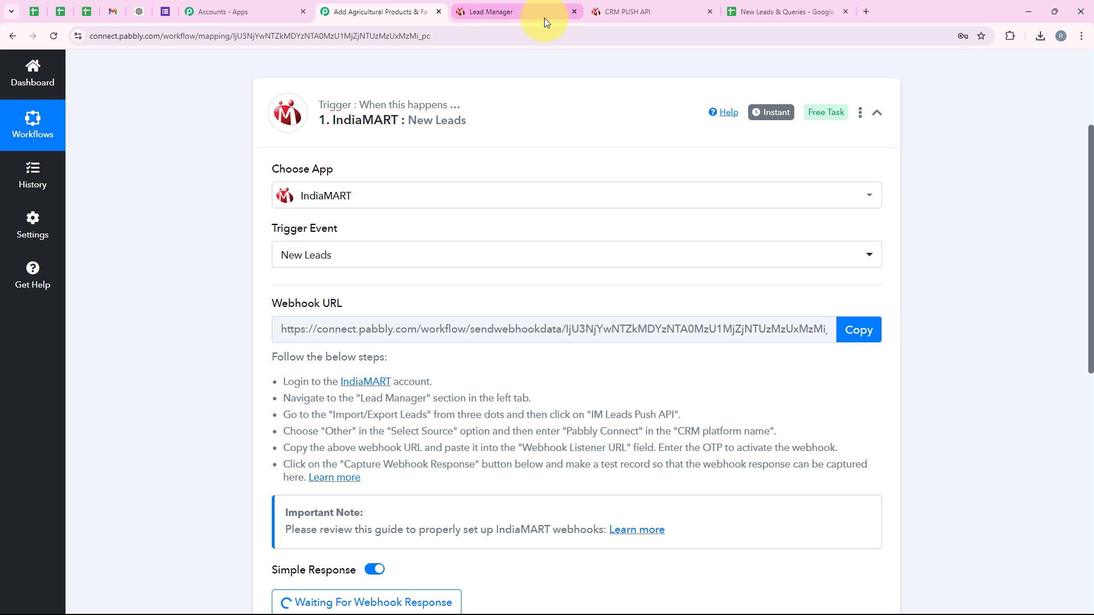
- Set CRM Platform Name to Pabbly Connect and paste the Pabbly webhook URL
click(621, 13)
click(525, 278)
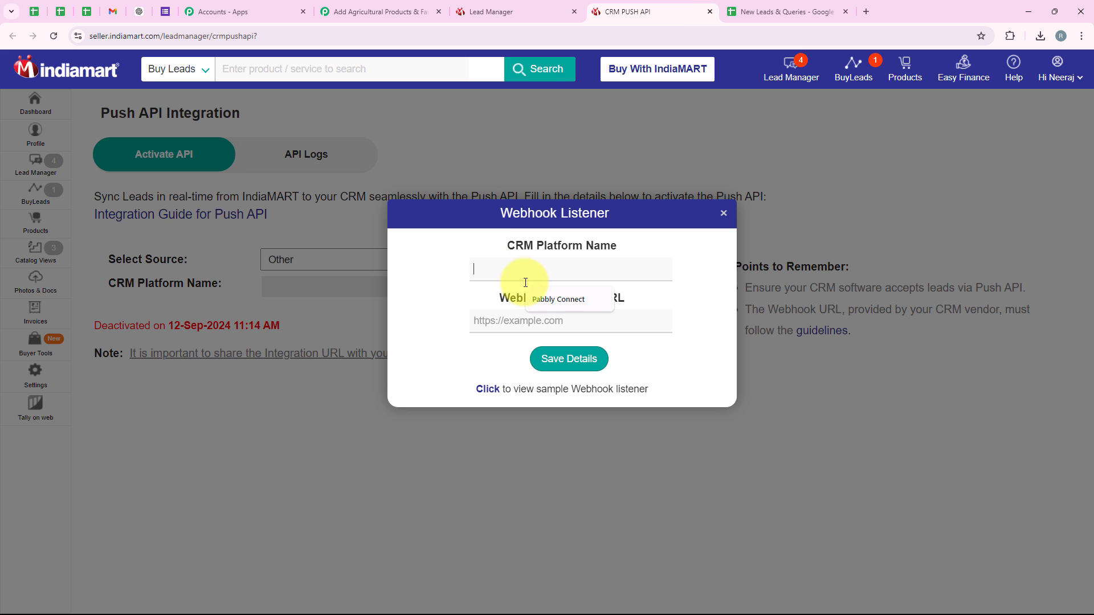
click(552, 300)
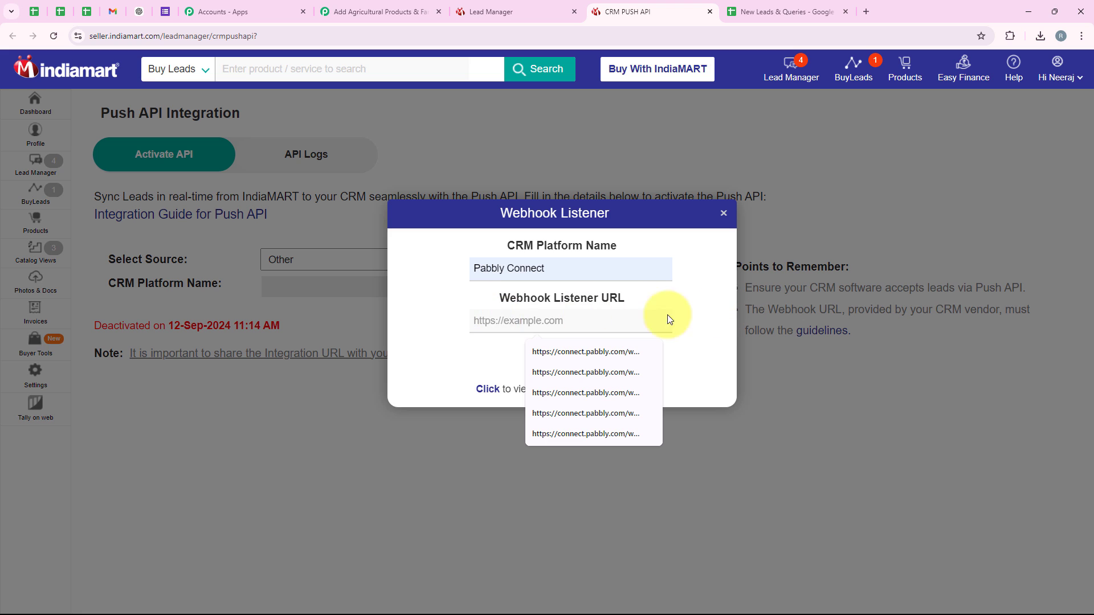
right_click(520, 323)
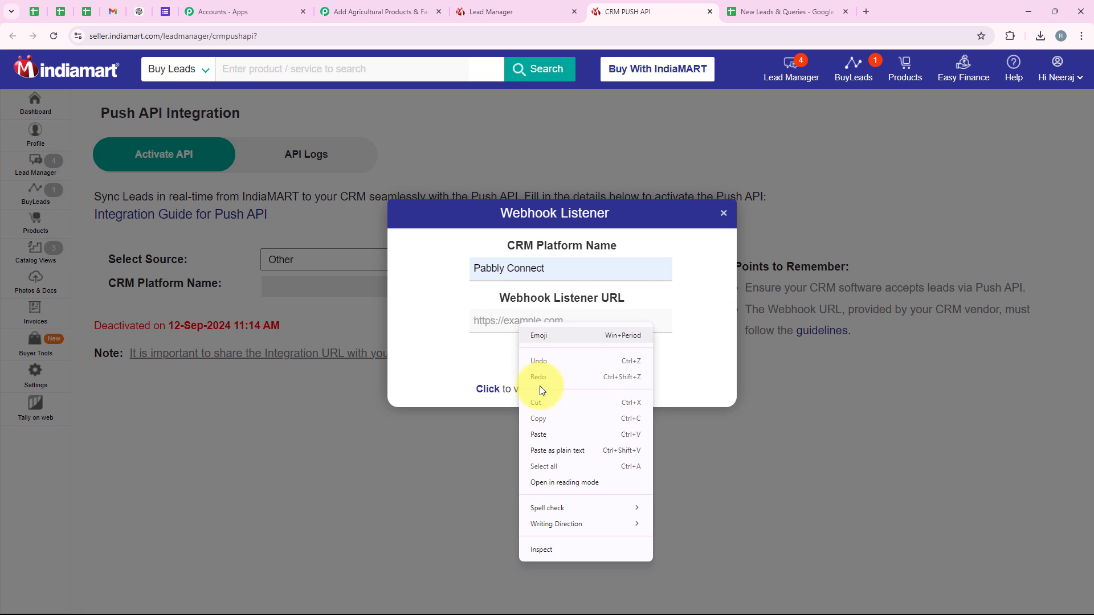
click(546, 433)
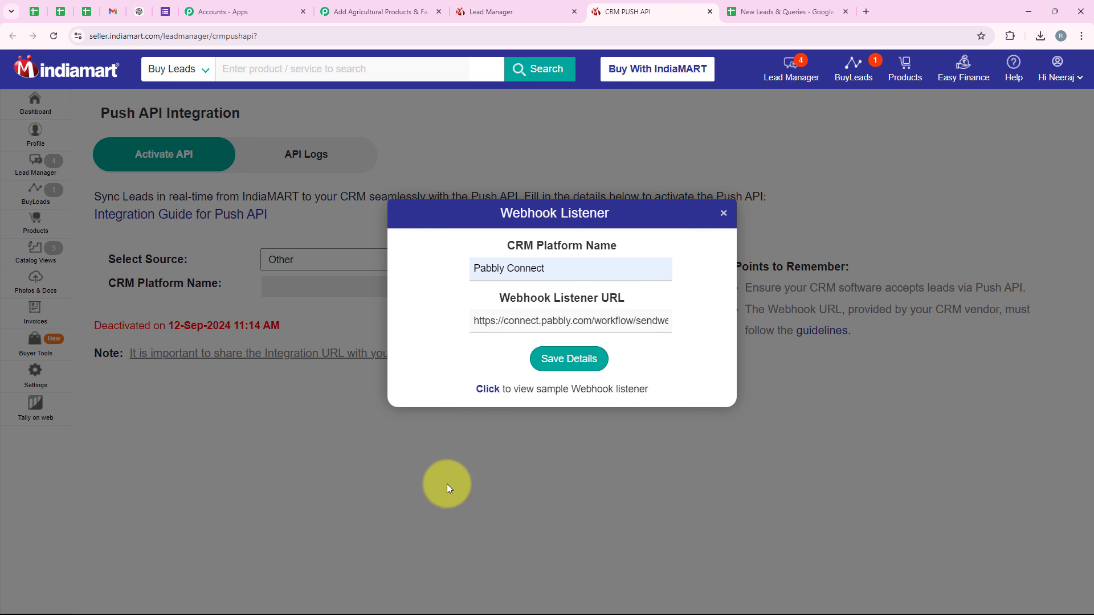
- Save the webhook details, choose the permanently-save-leads reason, and submit the one-time code
click(557, 361)
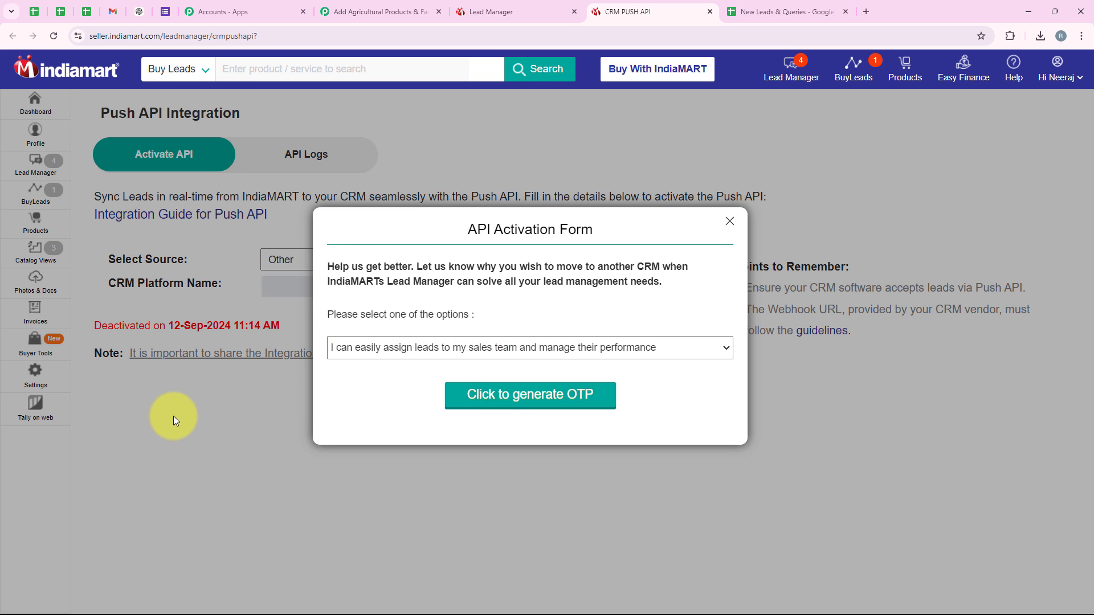
click(513, 348)
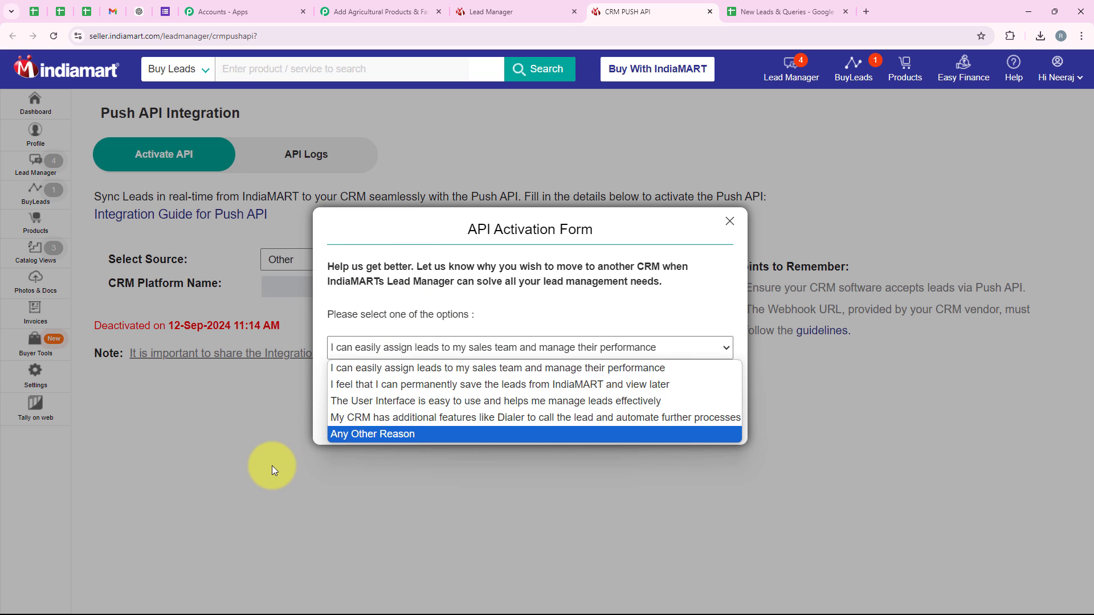
click(342, 391)
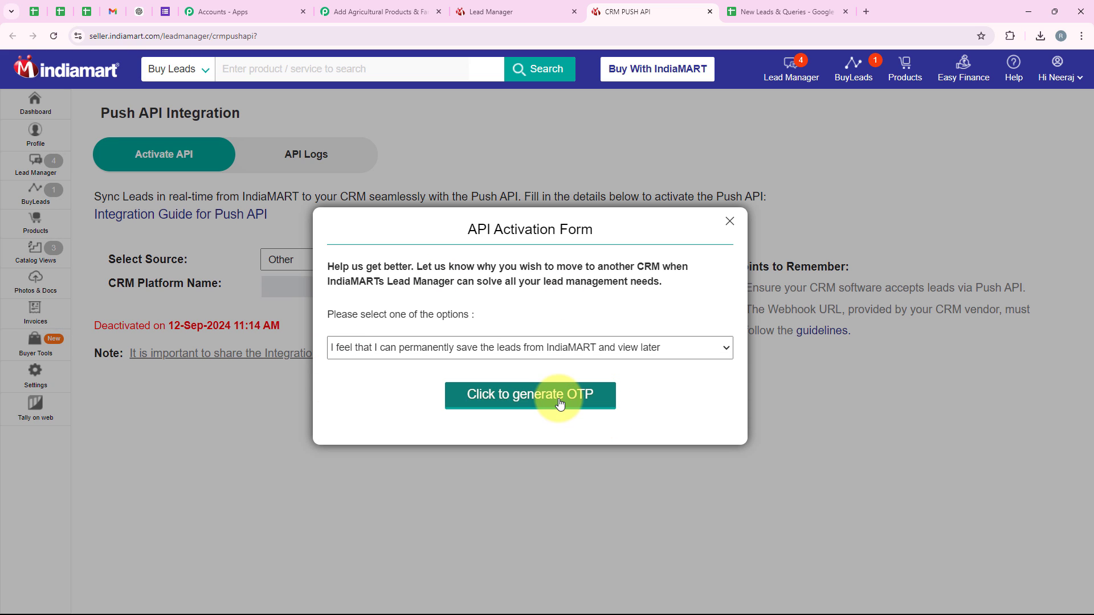
click(502, 406)
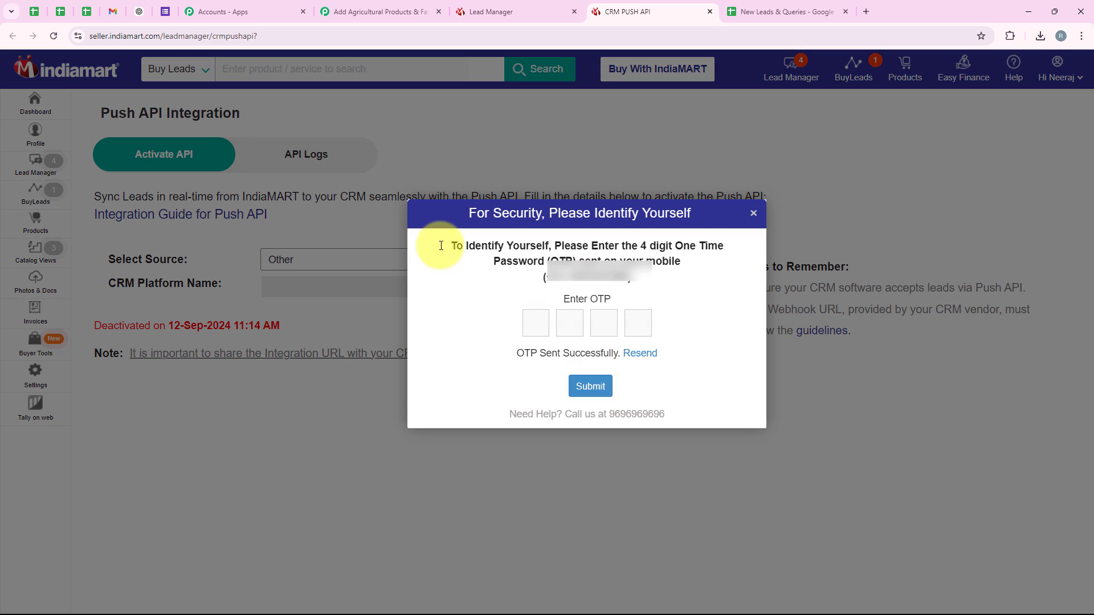
click(542, 336)
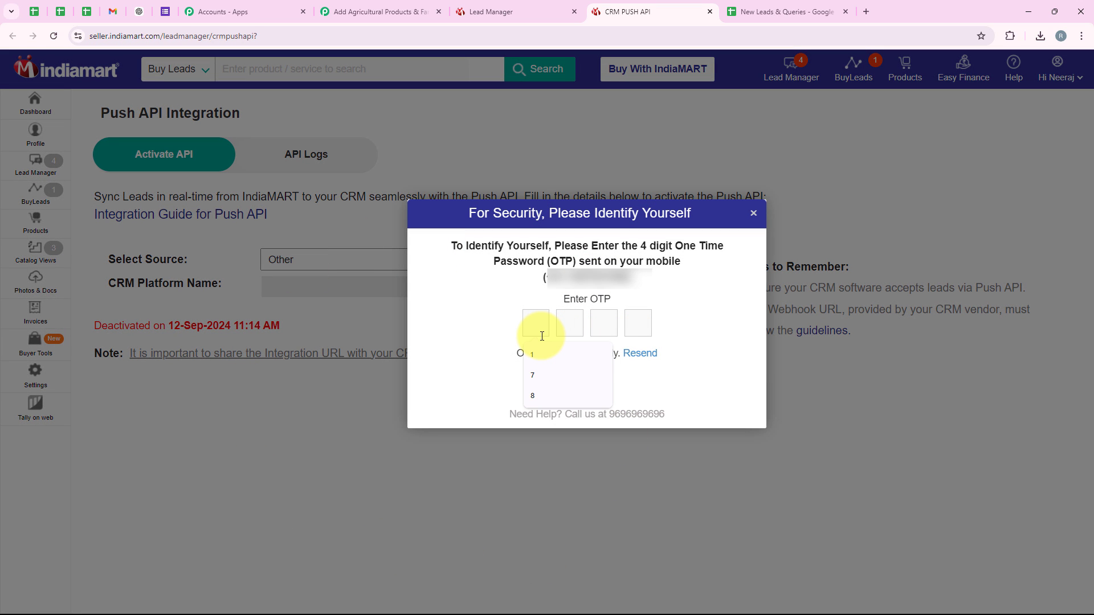
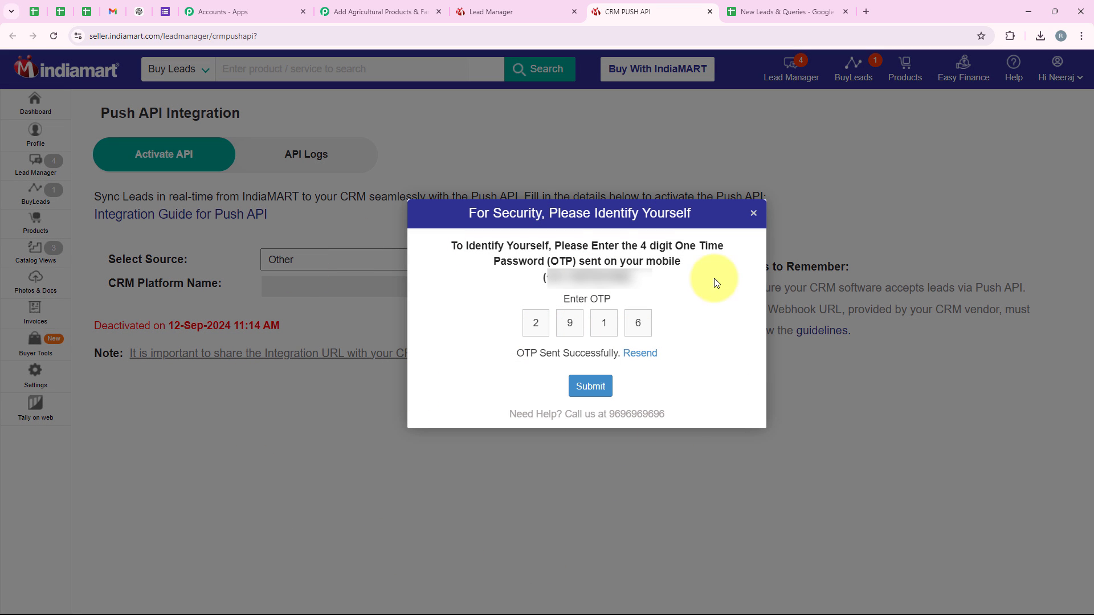
click(591, 391)
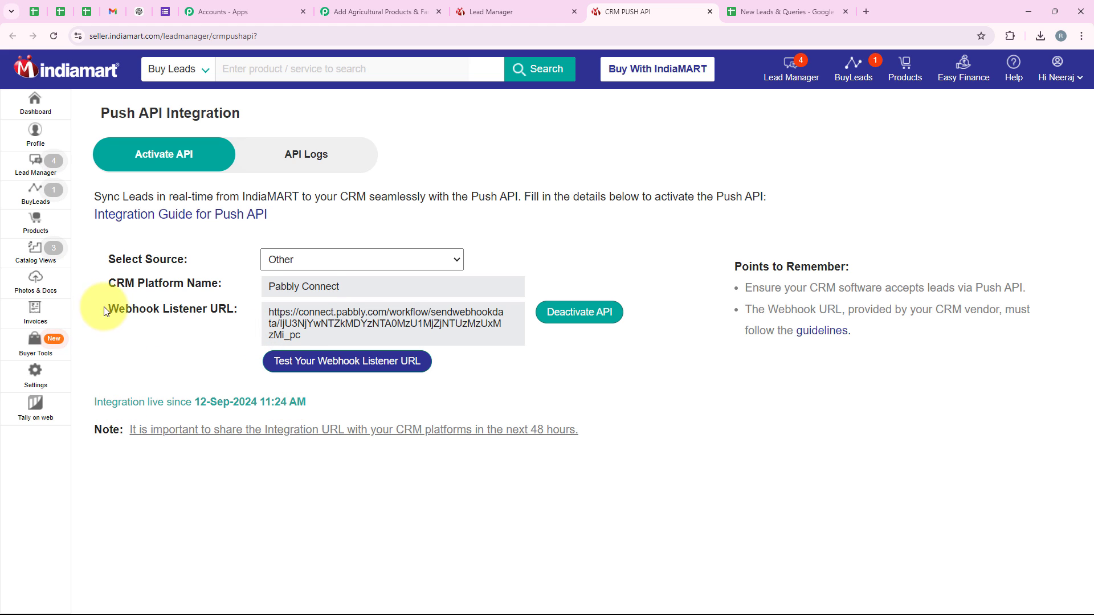
- Review the live Pabbly Connect integration, then return to the workflow's waiting webhook step
drag(108, 283, 255, 315)
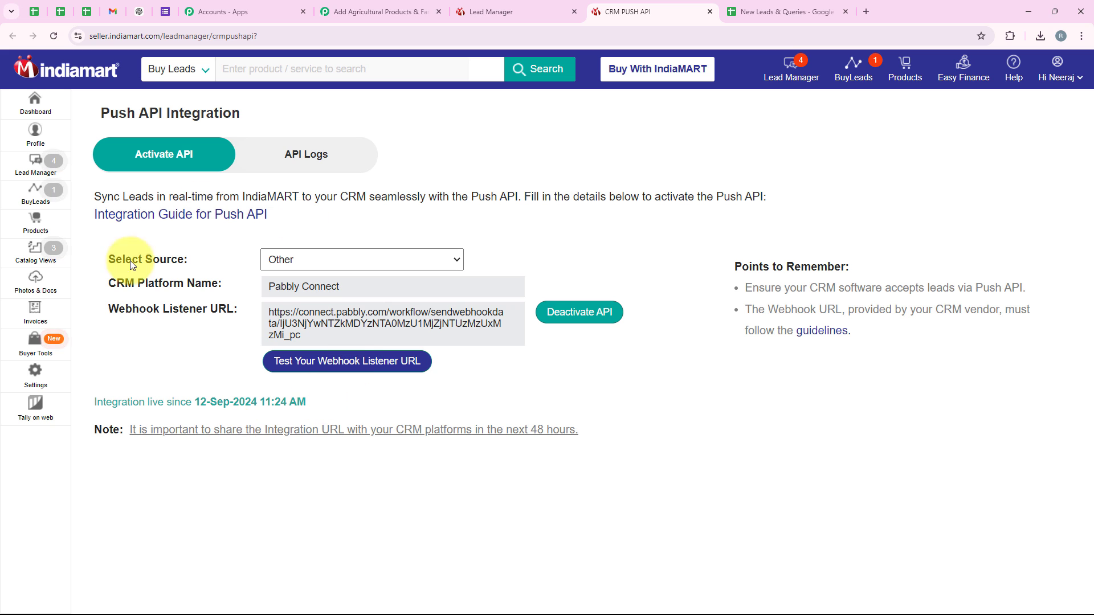
click(376, 12)
scroll(225, 406, down, 5)
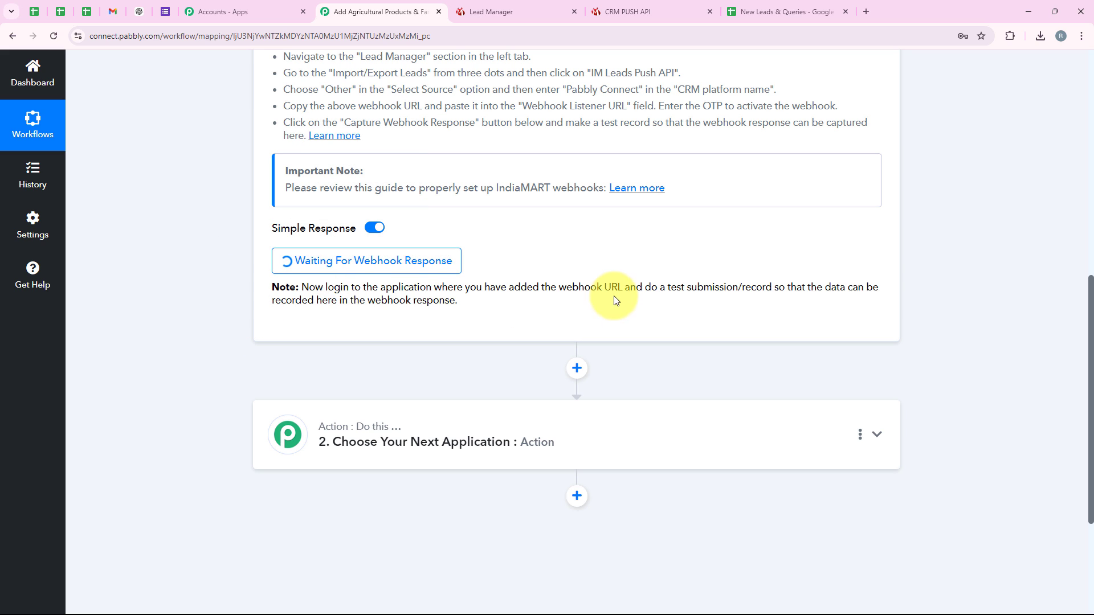
- Review the trigger's test-submission note while it waits for a webhook, then bring up the IndiaMART listing
drag(645, 288, 771, 291)
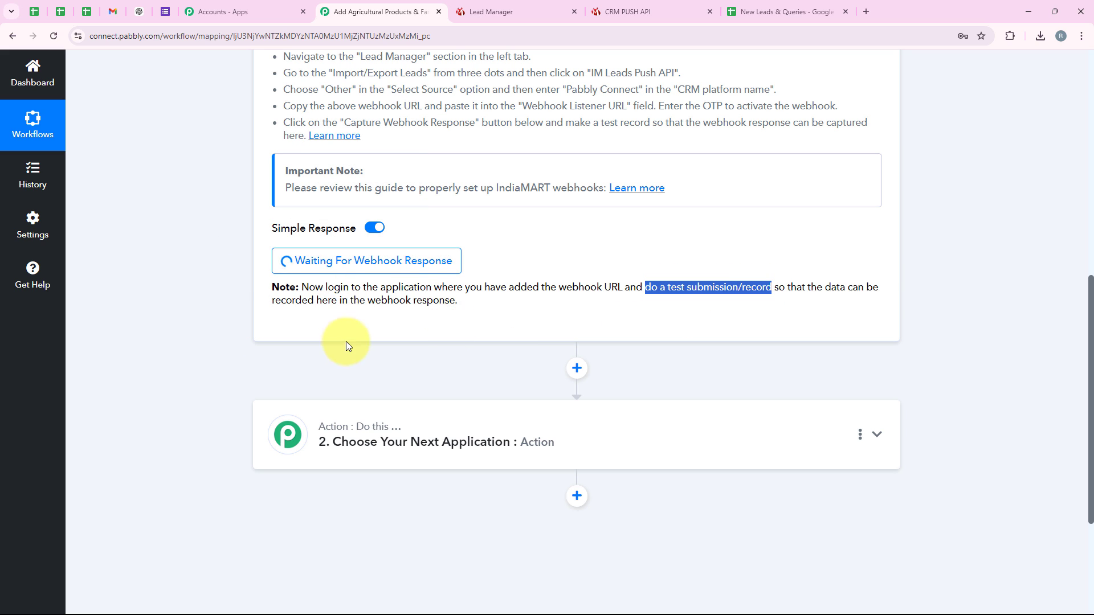
click(211, 362)
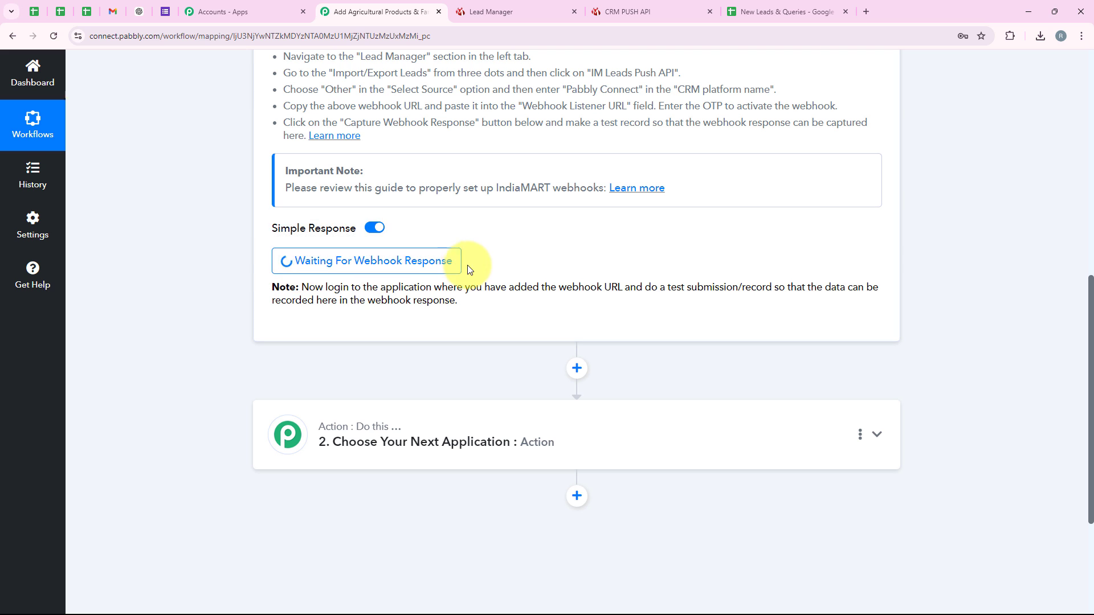
scroll(181, 419, up, 2)
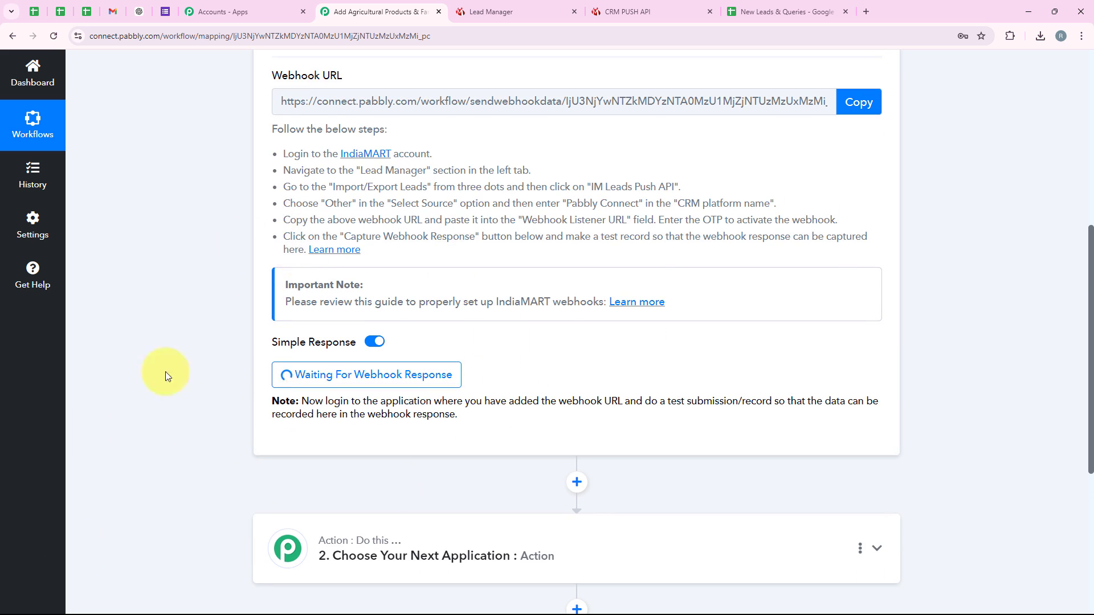
scroll(242, 498, down, 1)
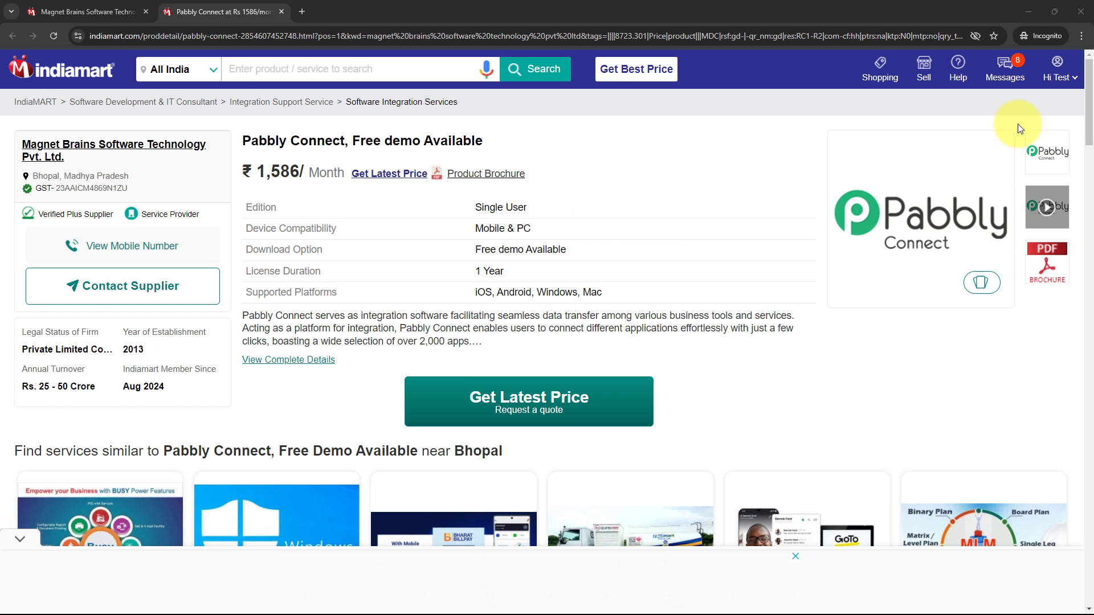
mouse_move(1060, 86)
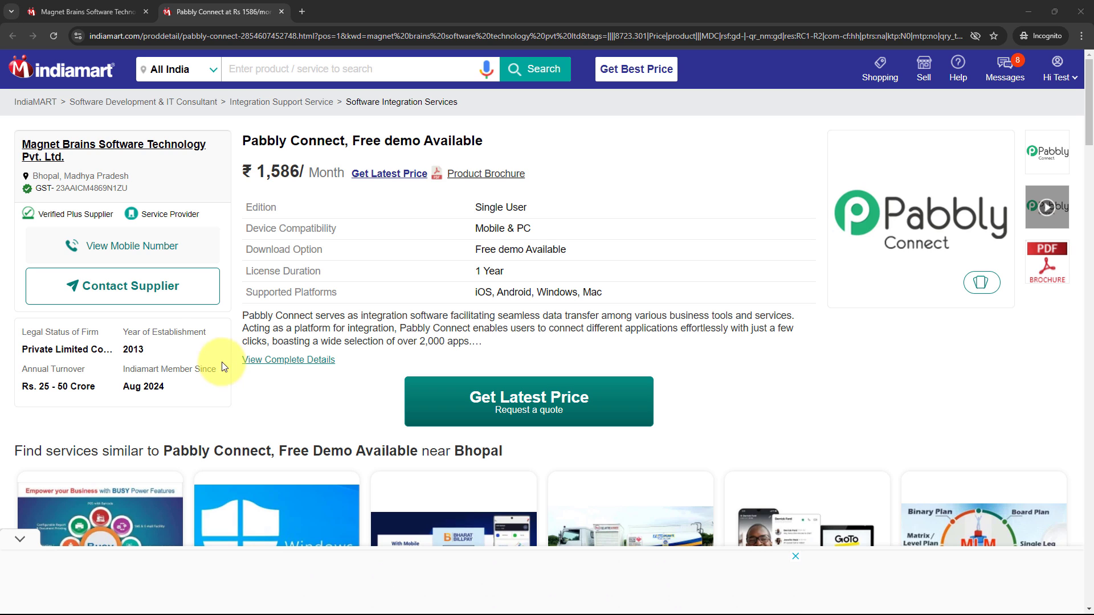
- Start a Contact Supplier enquiry on the Pabbly Connect listing and paste the farming equipment requirement
click(98, 298)
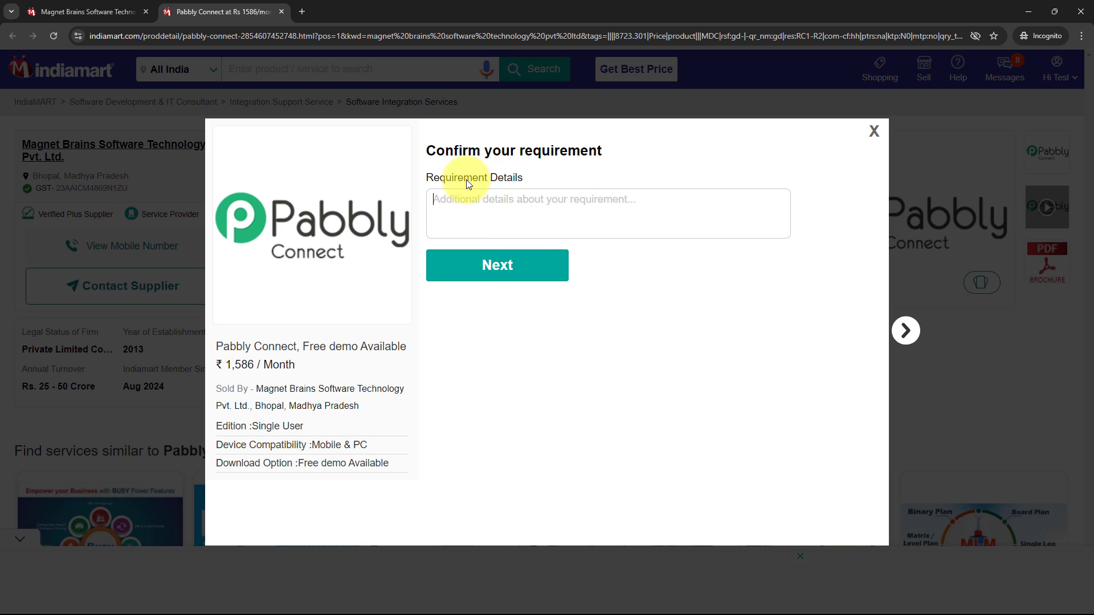
drag(429, 173, 550, 176)
click(565, 199)
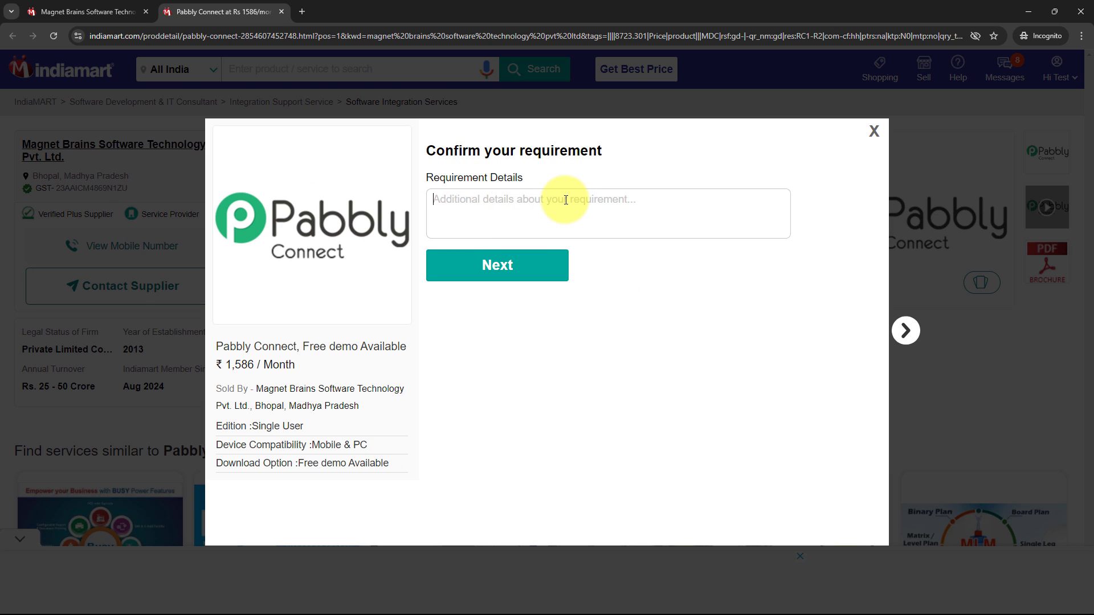
text(I am interested in purchasing farming equipment and agricultural products for my farm. Specifically, I'm looking for high-quality tractors, irrigation systems, and organic fertilizers. Could you please provide me with the available options, pricing, and any bulk purchase discounts?)
drag(434, 200, 534, 212)
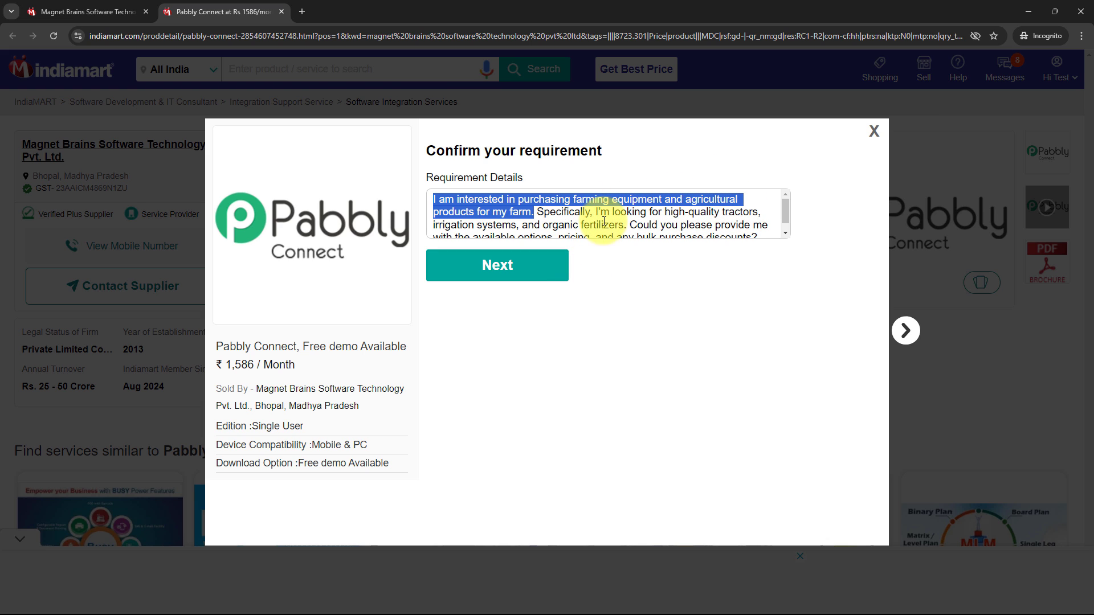
scroll(482, 208, down, 1)
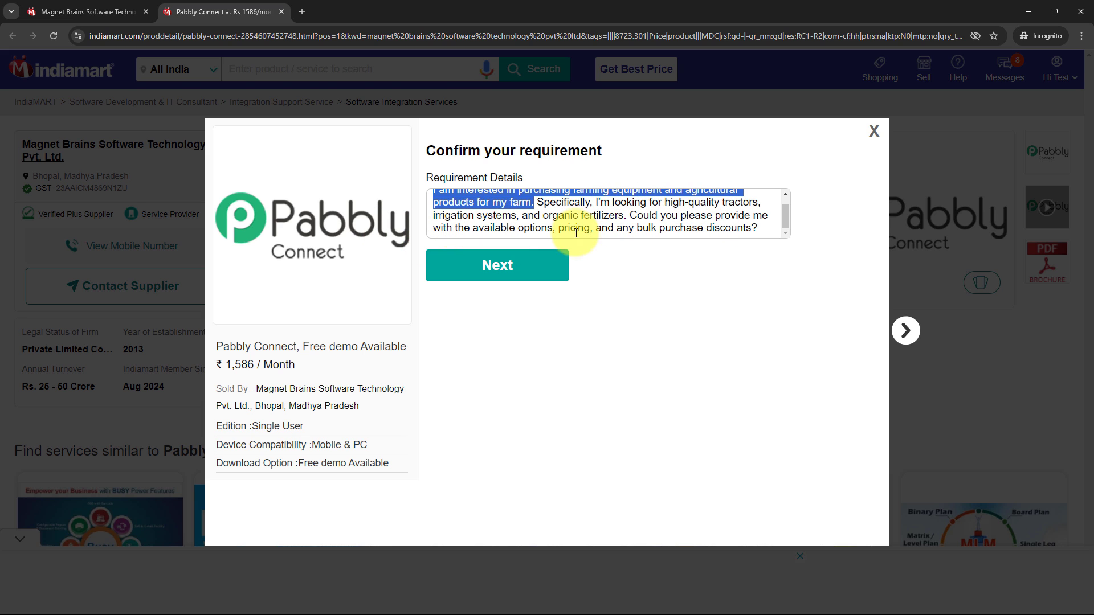
click(713, 325)
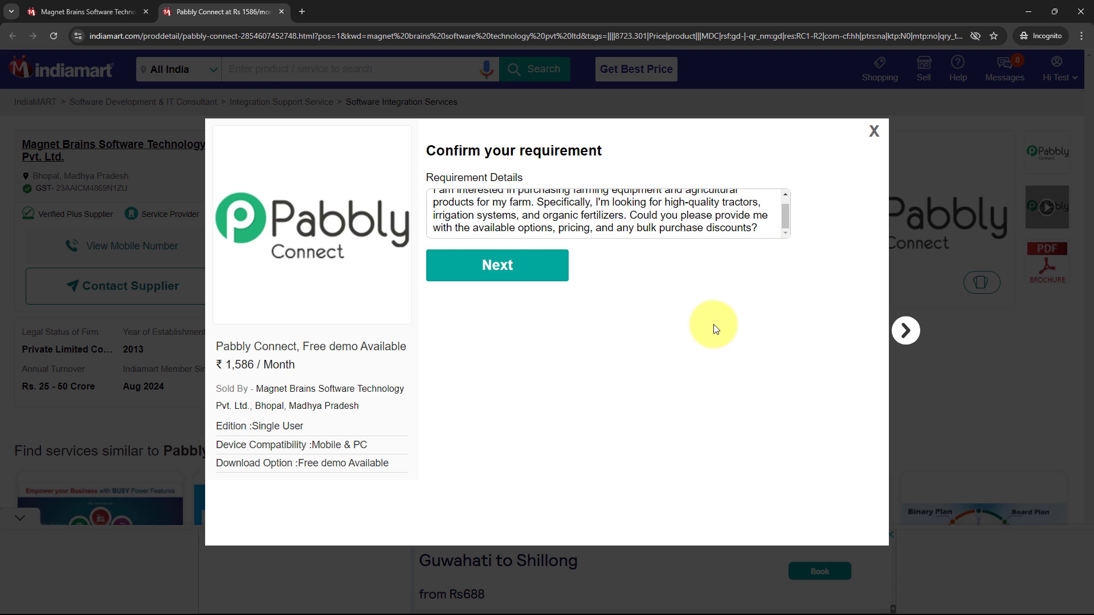
- Continue, leave GST Number blank, submit the enquiry and confirm the Thank You message
click(495, 271)
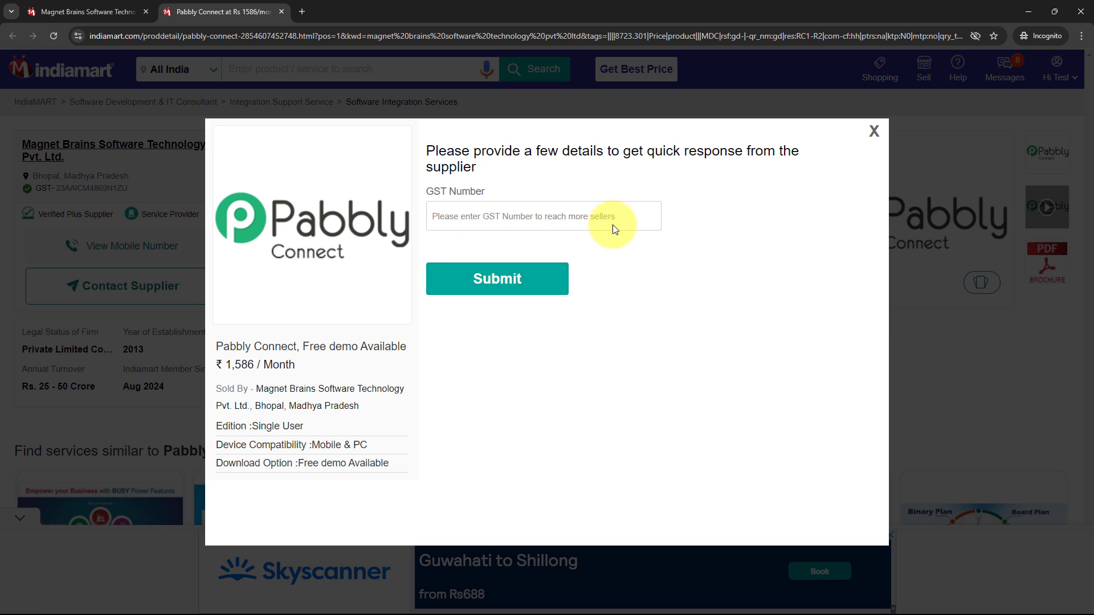
drag(427, 193, 513, 192)
click(513, 192)
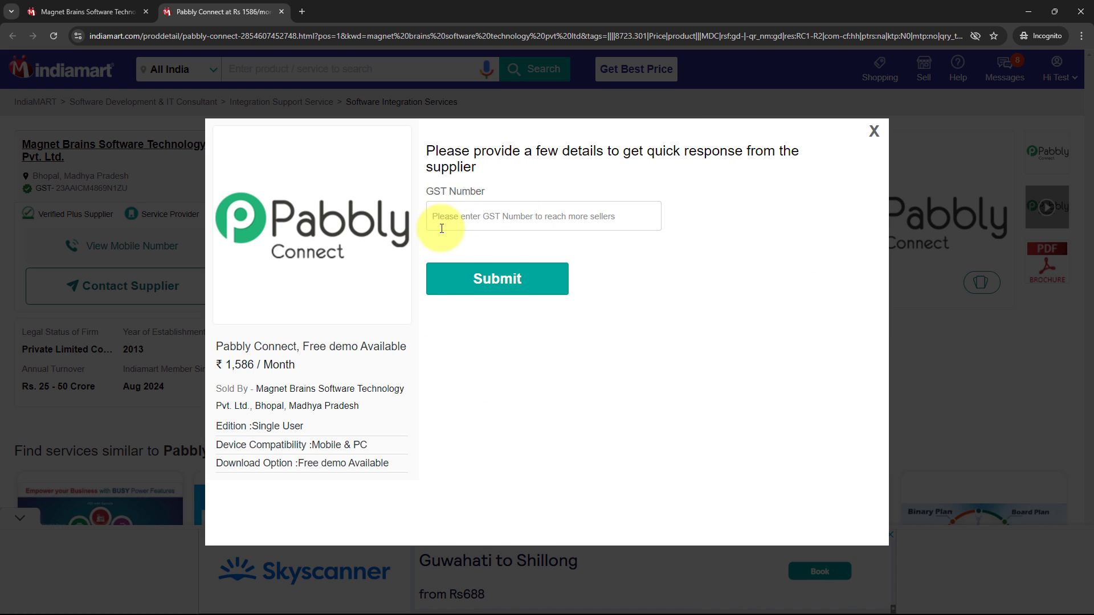
click(465, 265)
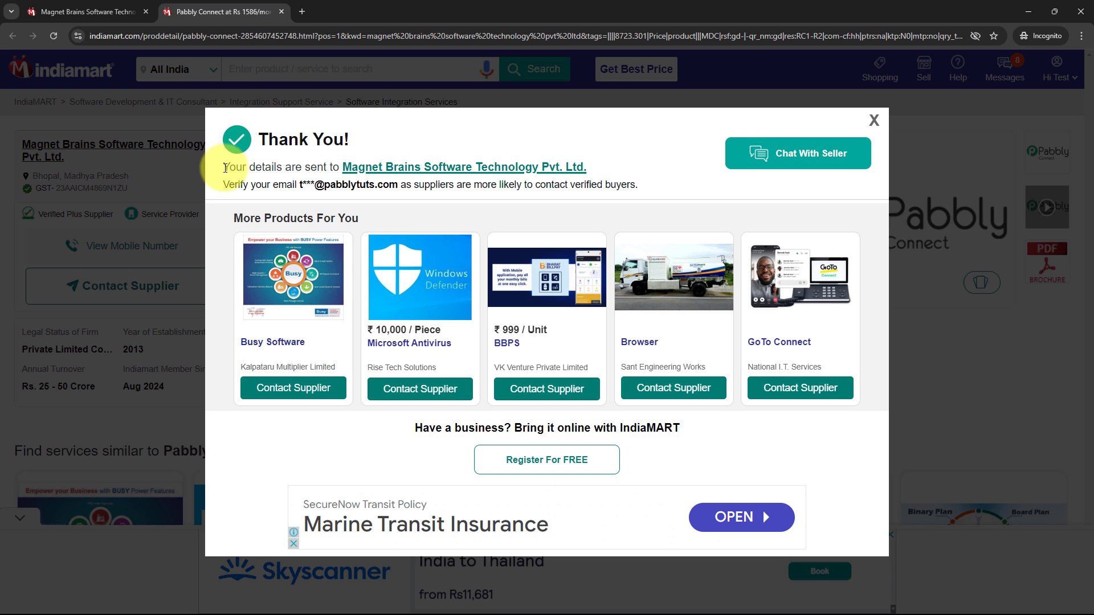
drag(226, 168, 616, 178)
click(204, 150)
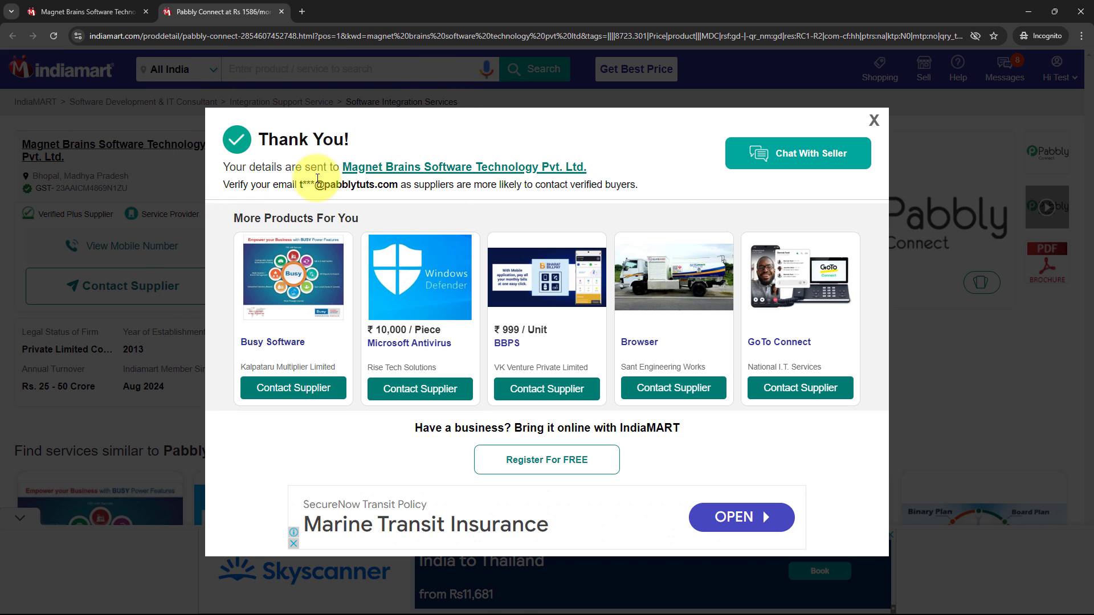
click(1028, 11)
- Inspect the captured RESPONSE SUBJECT value 'Requirement for Empty Mineral Water Bottle'
scroll(251, 288, down, 3)
scroll(254, 294, down, 3)
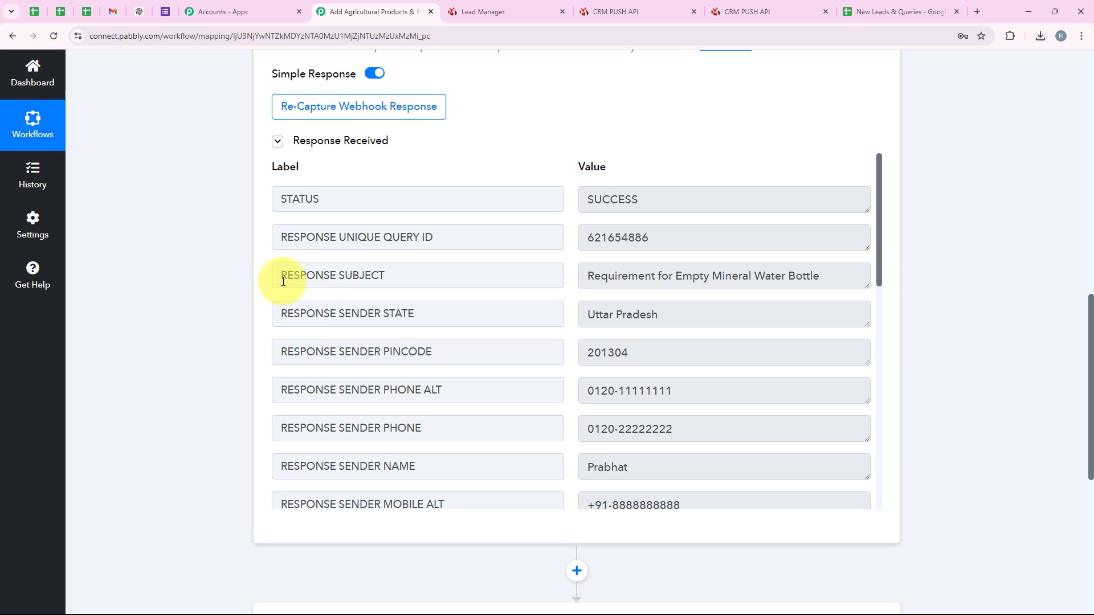
drag(283, 282, 403, 276)
drag(588, 276, 838, 275)
click(142, 362)
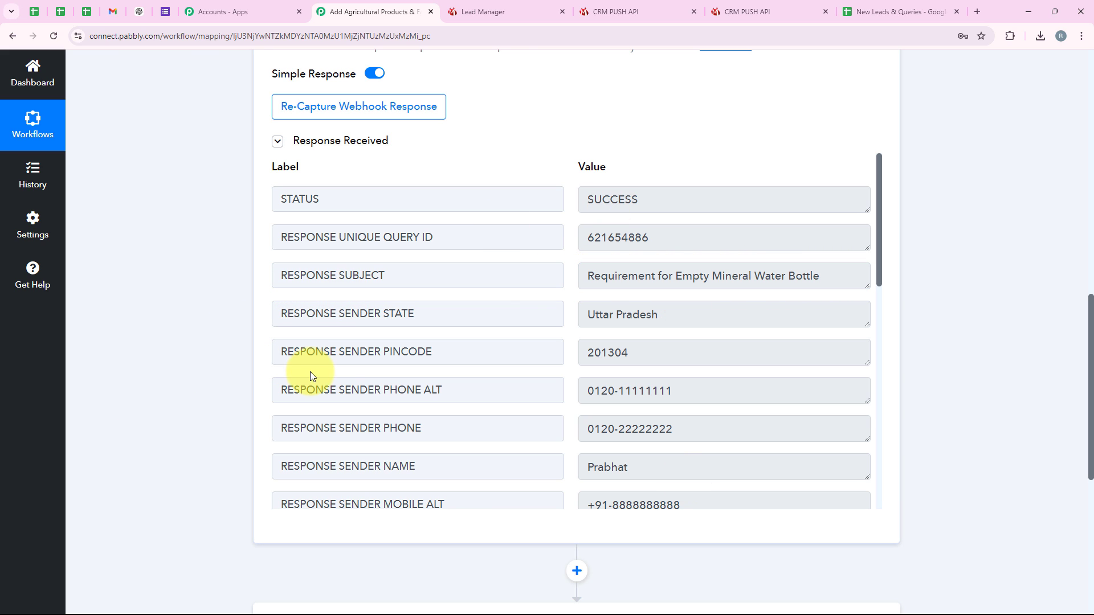
scroll(190, 345, up, 2)
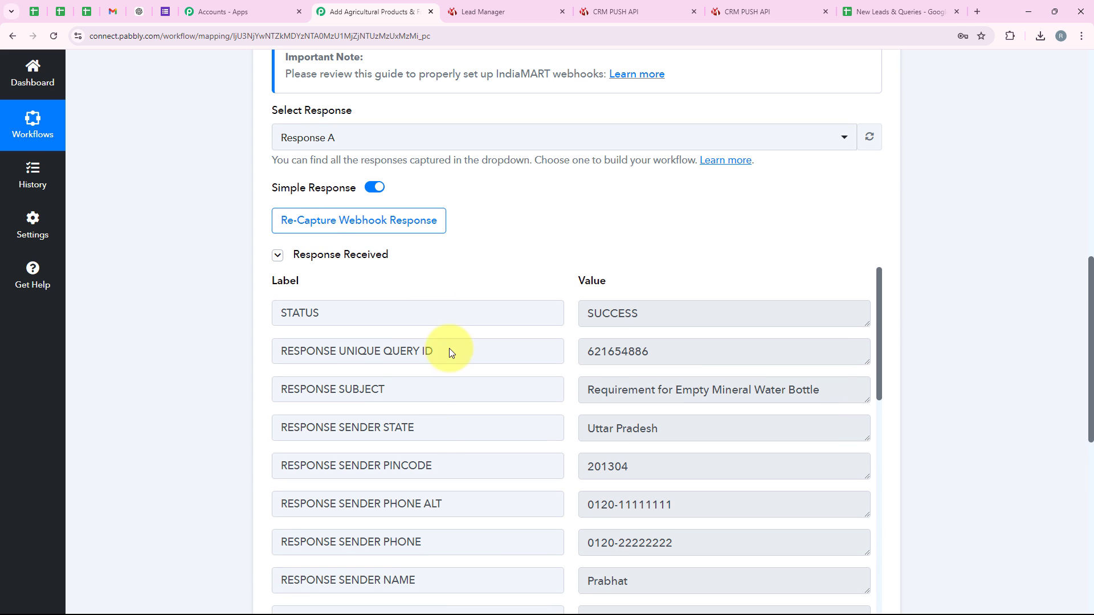
drag(586, 390, 847, 390)
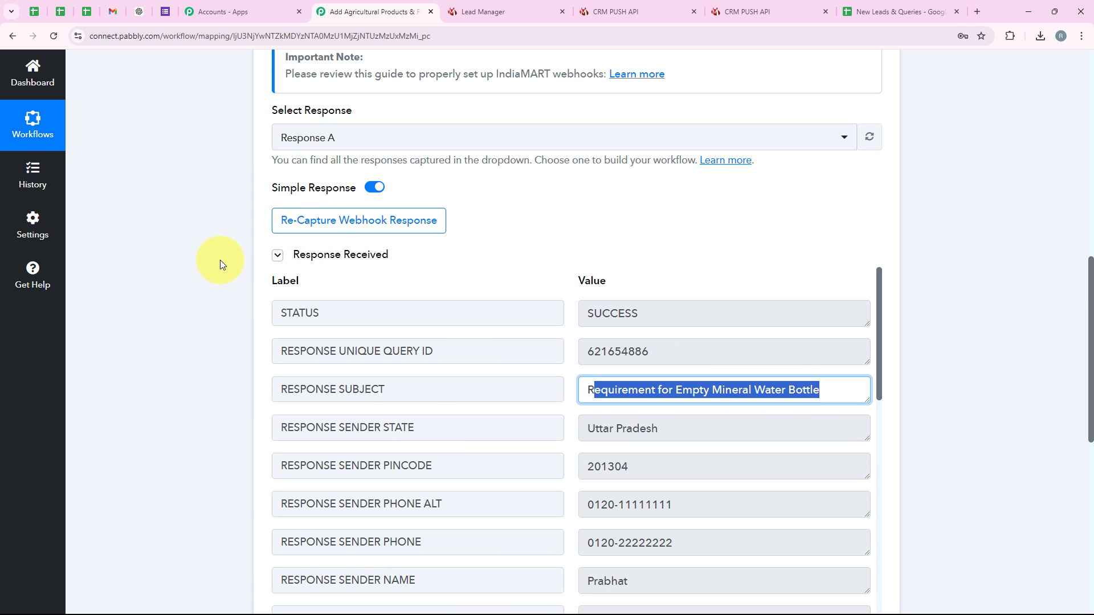
click(234, 311)
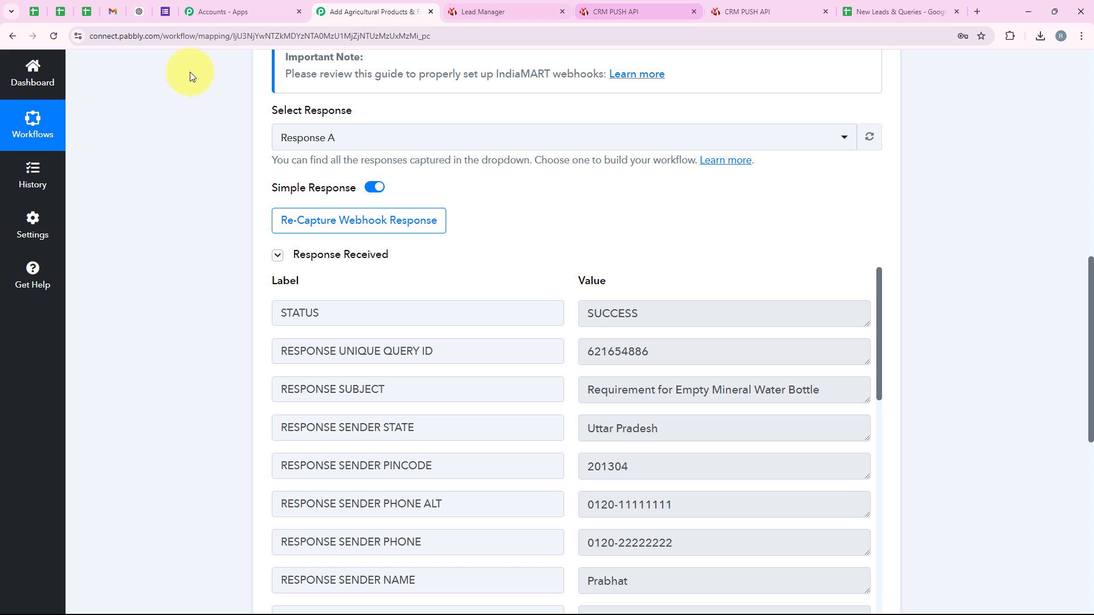
drag(587, 392, 871, 385)
click(215, 305)
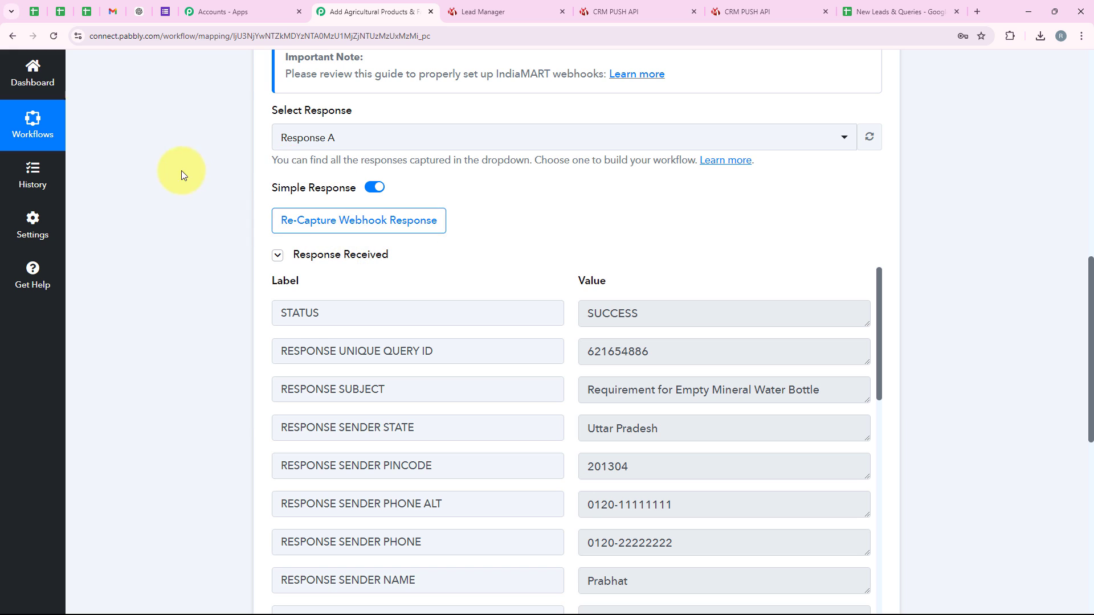
scroll(149, 288, down, 2)
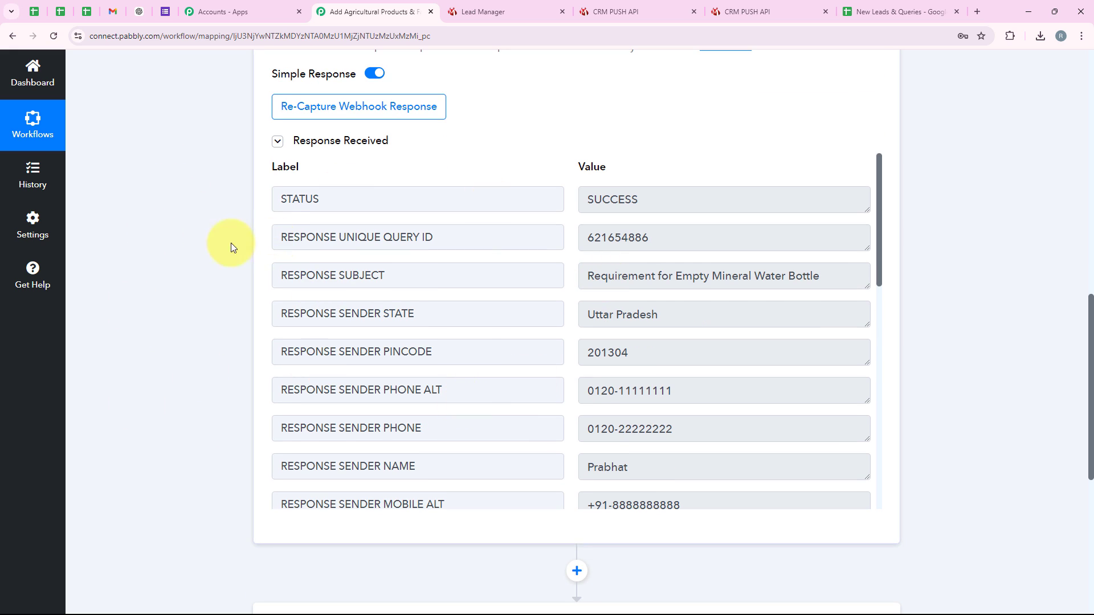
- Highlight the full subject value, then scroll back up to the workflow name
drag(582, 276, 1044, 278)
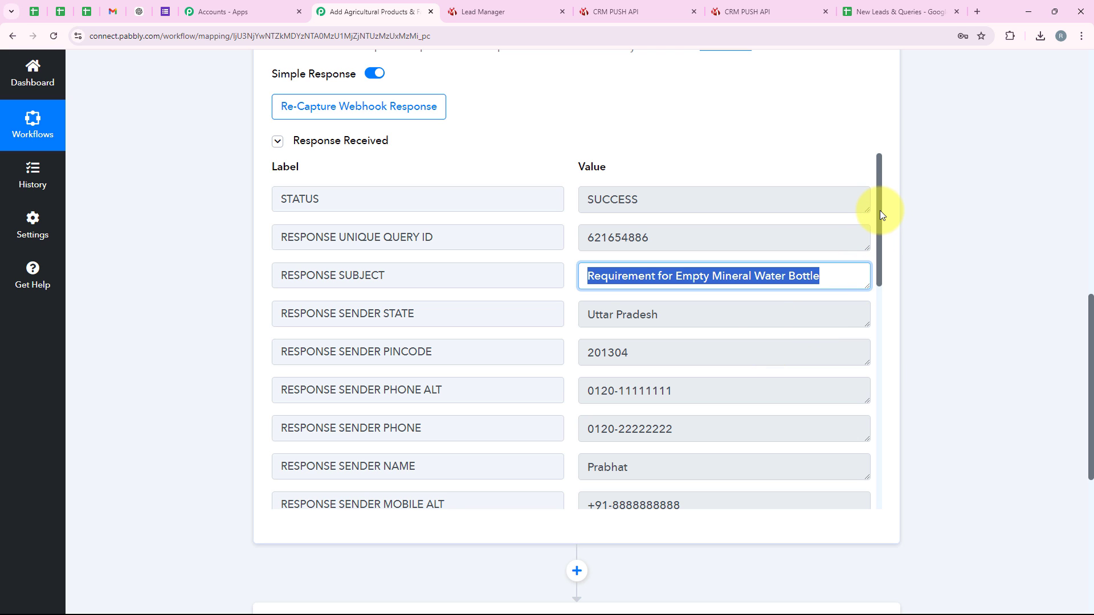
drag(880, 216, 861, 378)
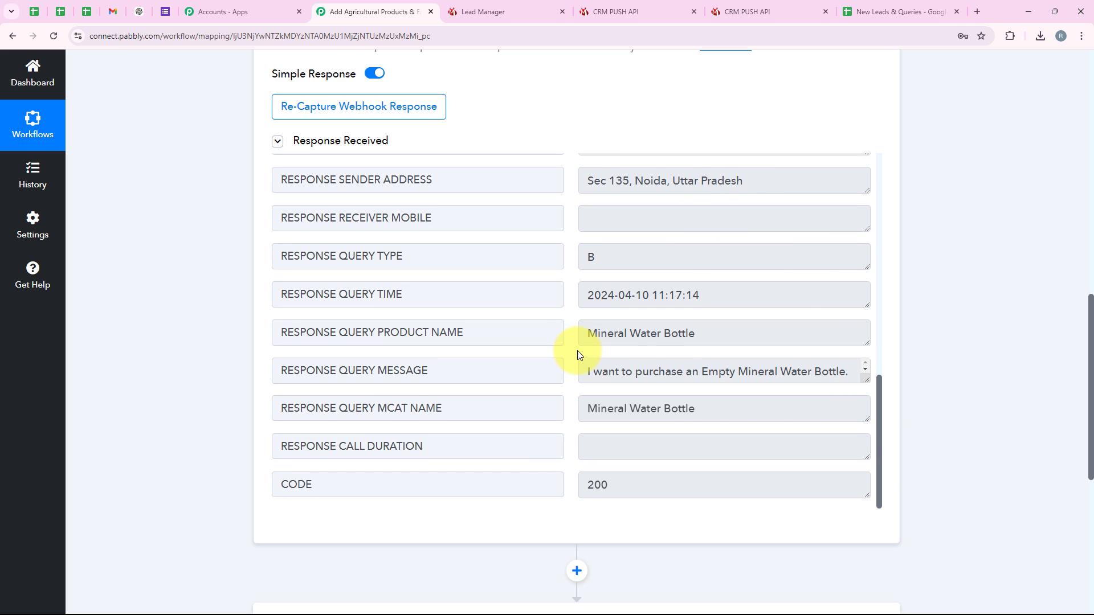
scroll(570, 356, up, 3)
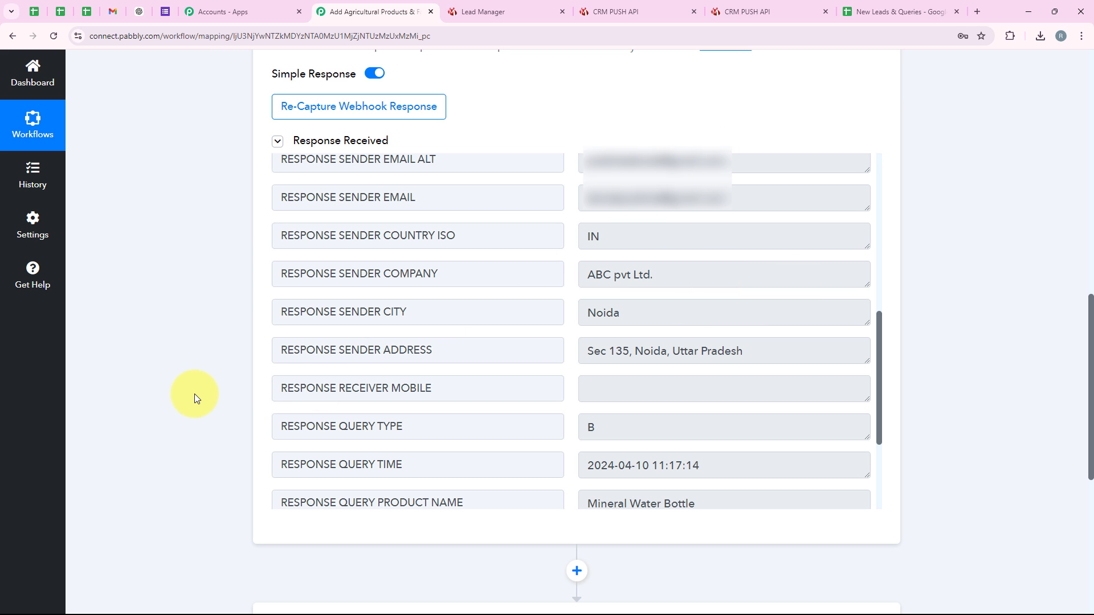
scroll(204, 257, up, 12)
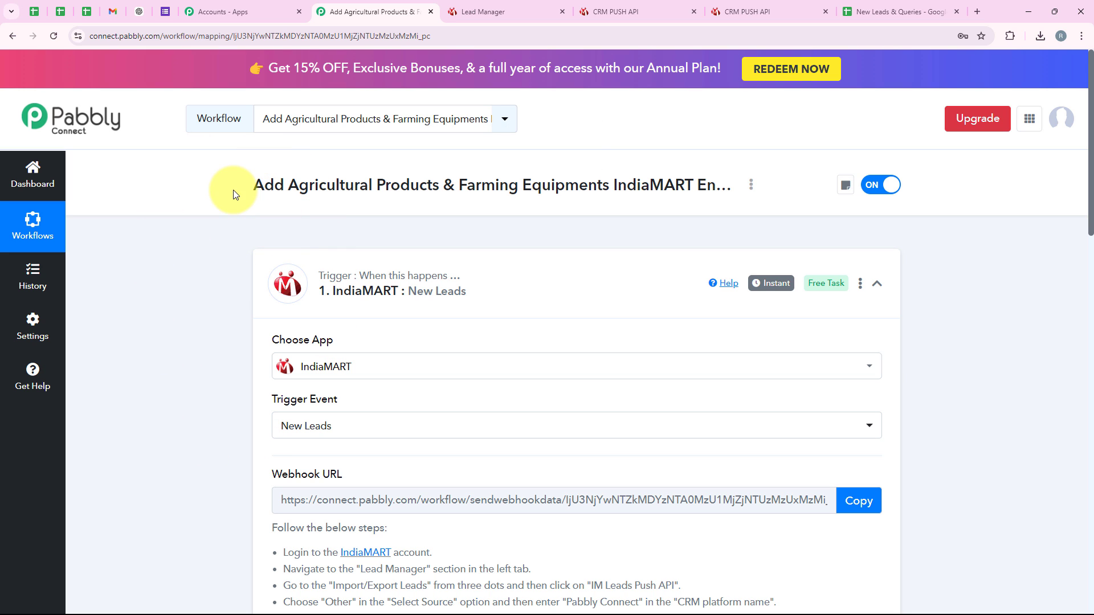
drag(288, 190, 607, 189)
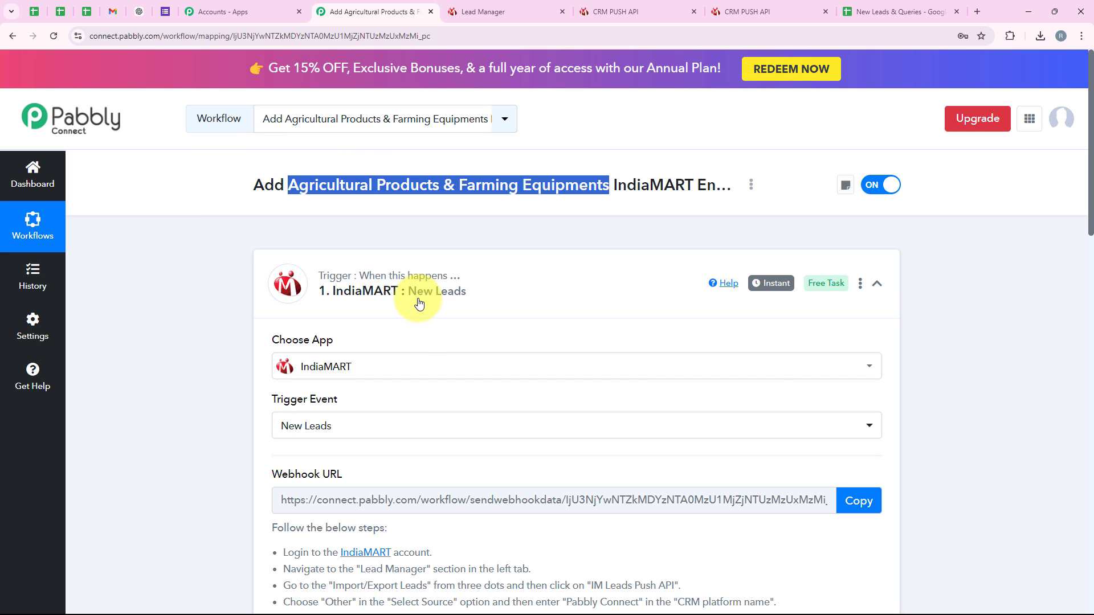
- Search 'Google Sheet' and set the action step to Google Sheets with the Add New Row event
click(334, 294)
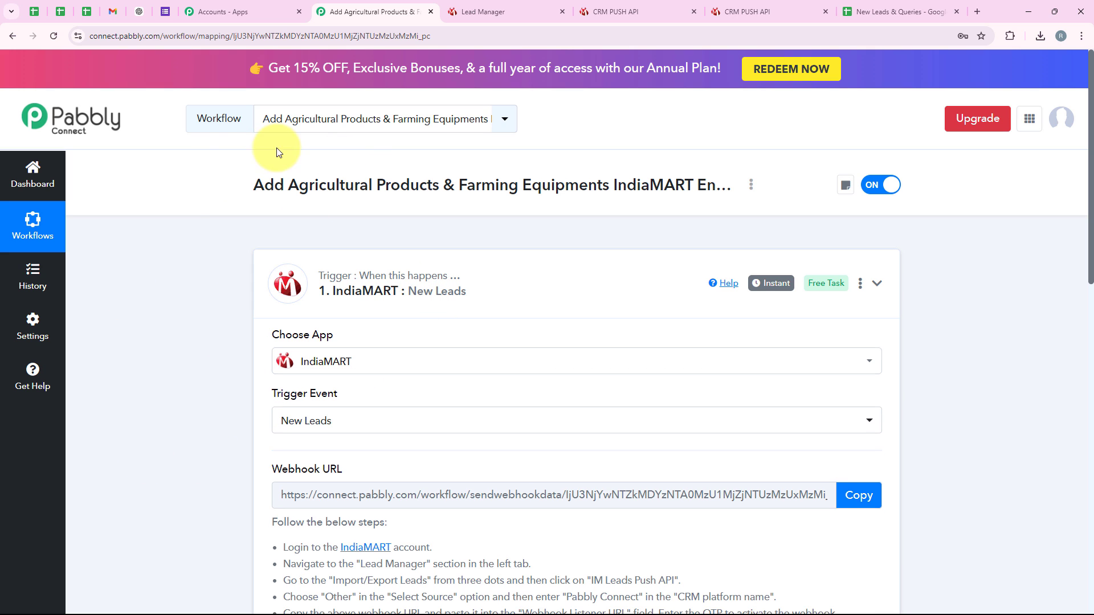
click(349, 416)
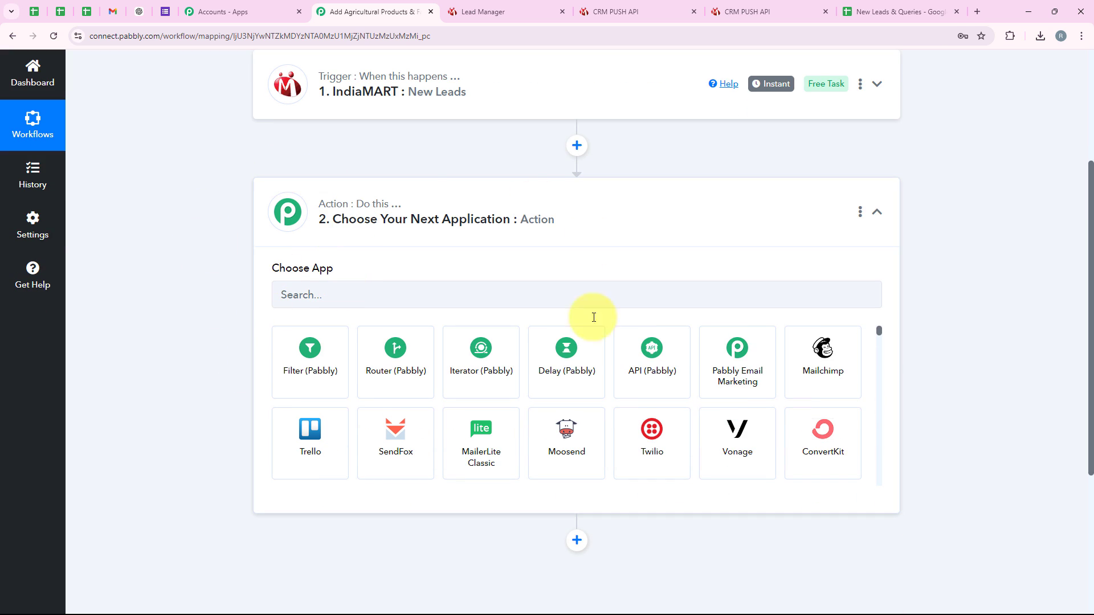
click(915, 10)
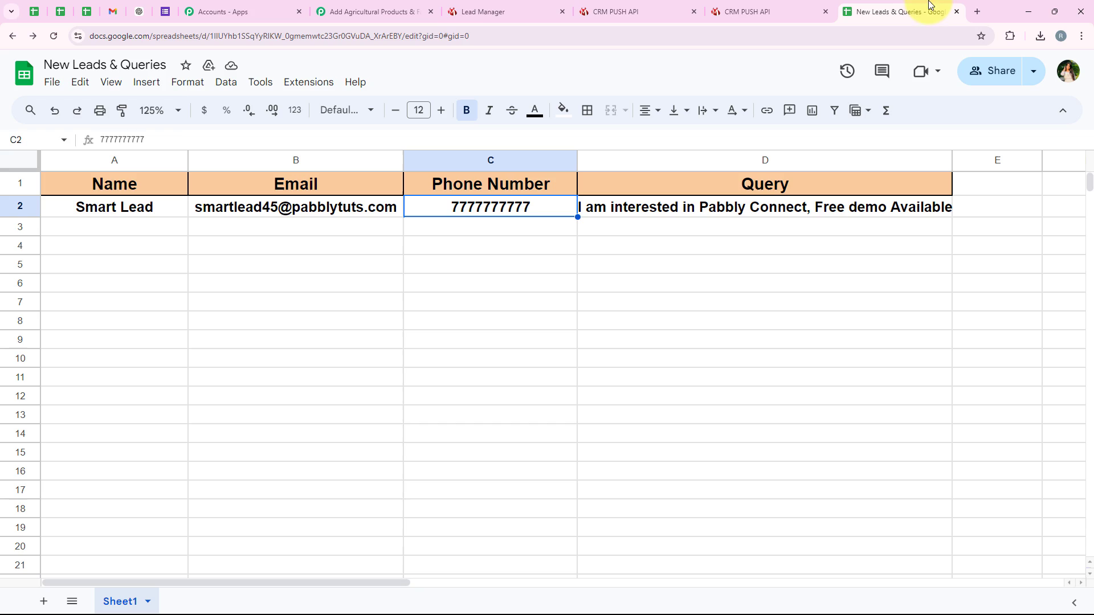
click(353, 5)
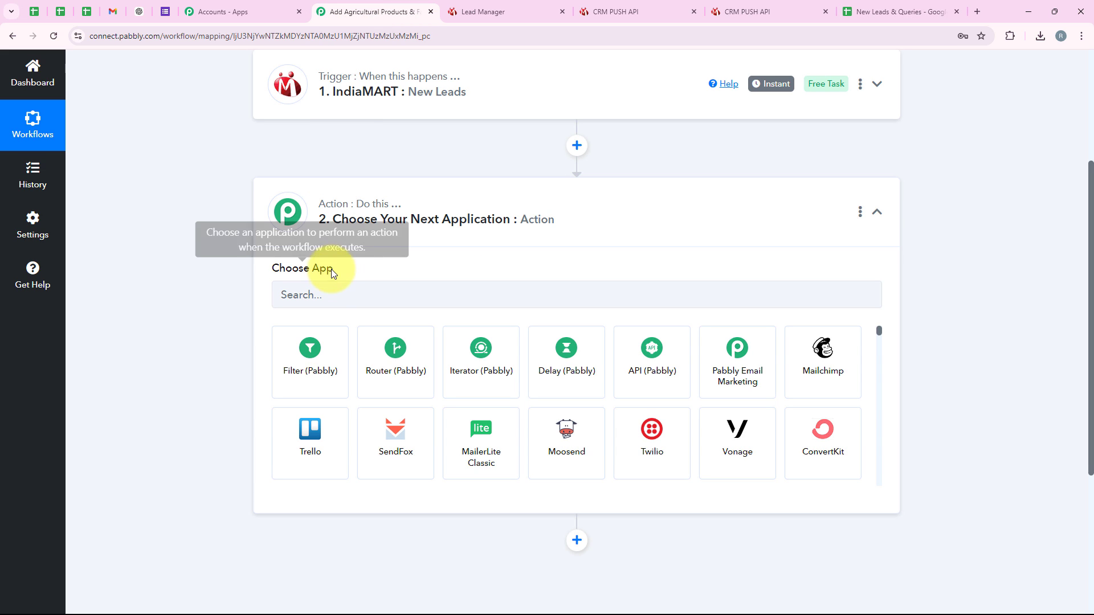
click(332, 287)
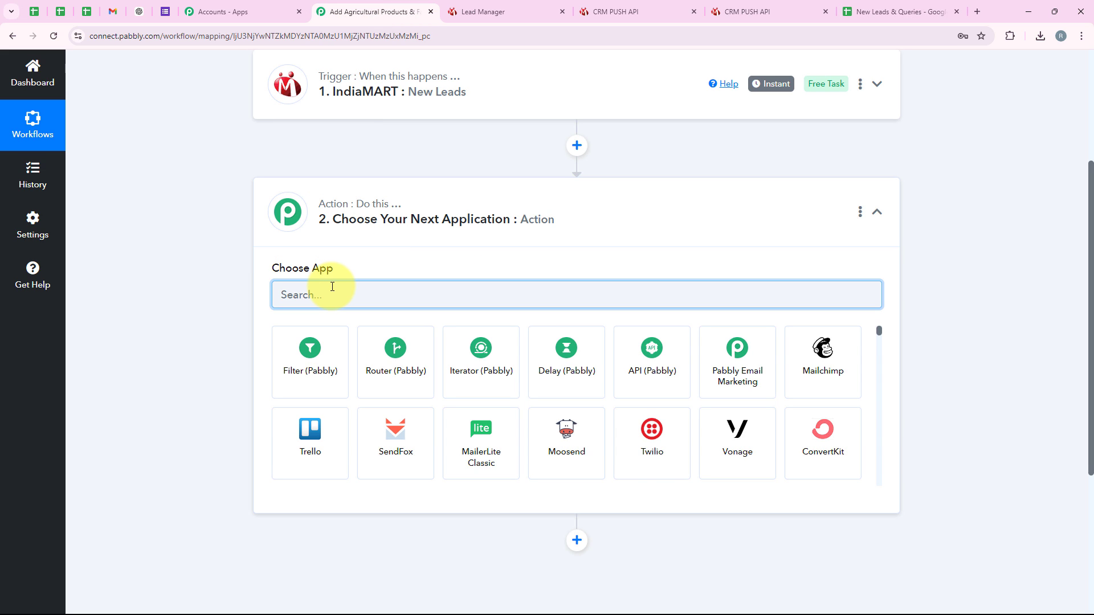
text(Googl)
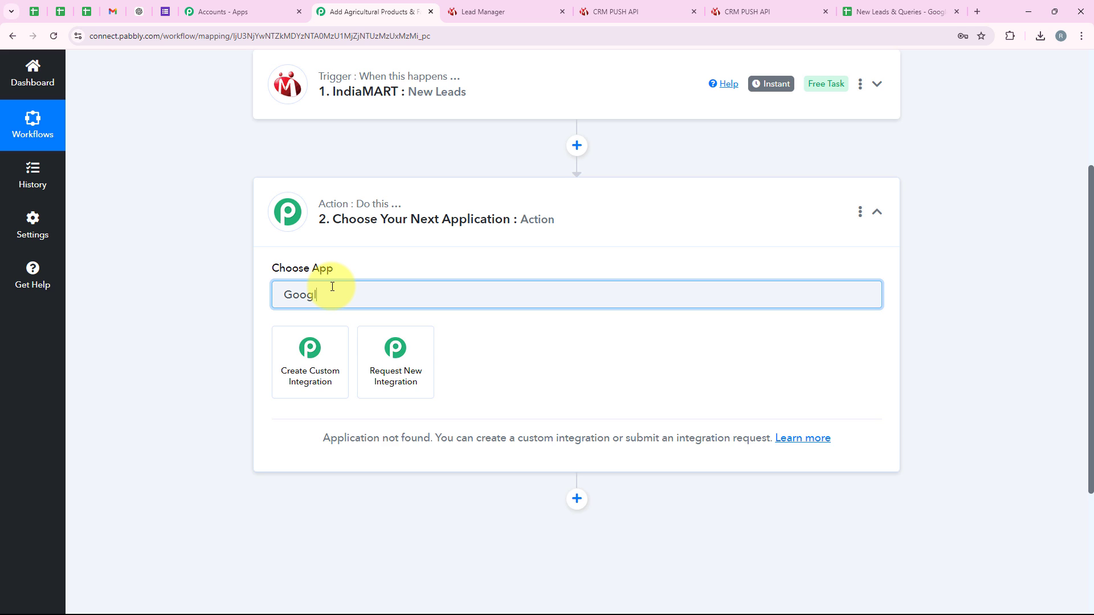
text(e Sheets)
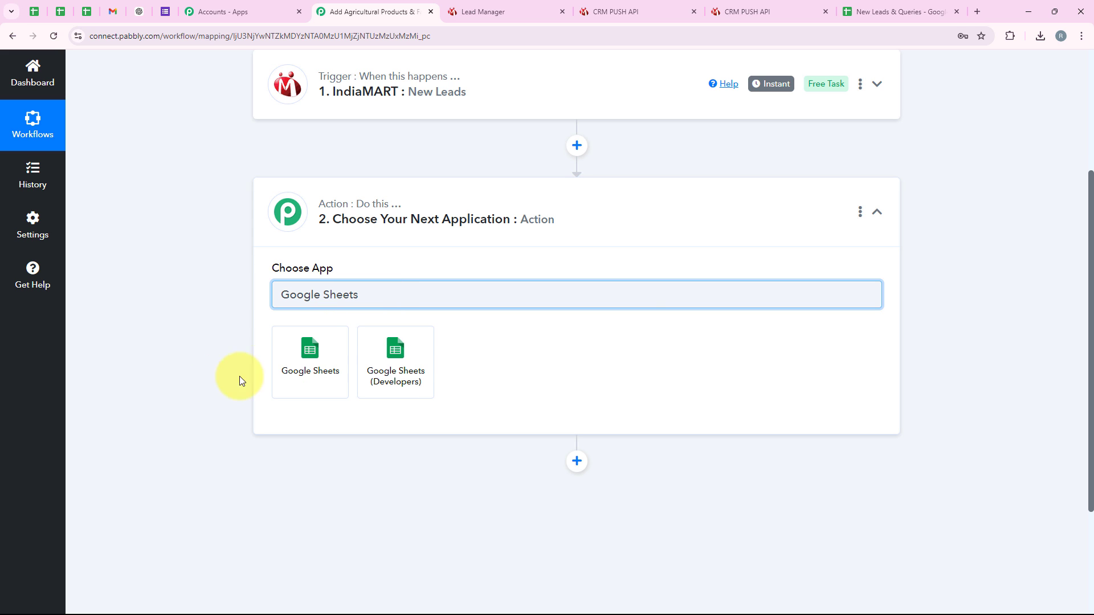
click(281, 371)
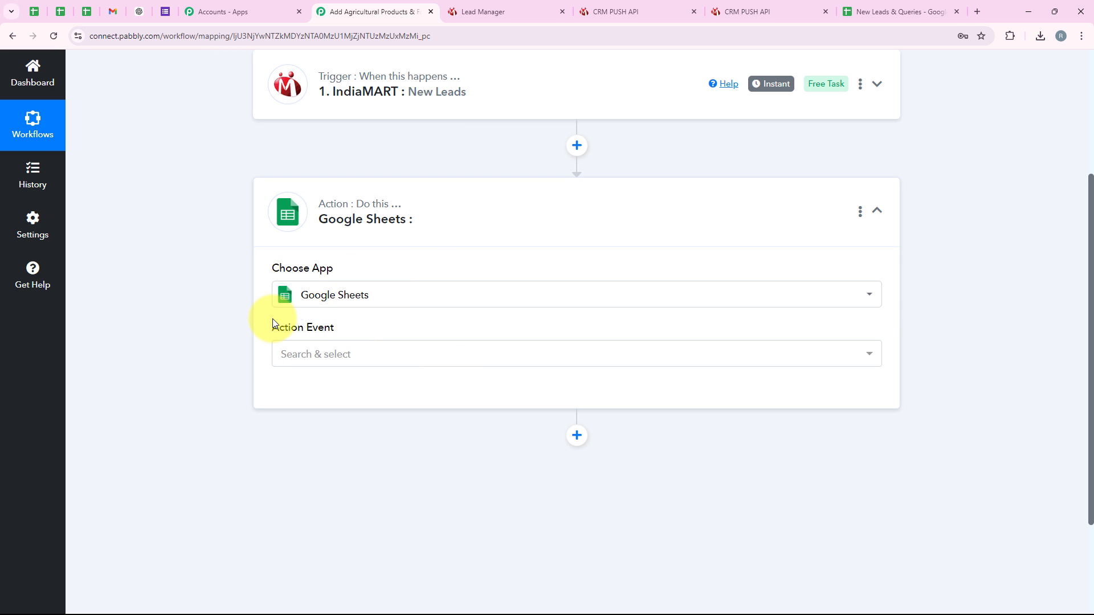
drag(273, 325, 336, 329)
click(326, 368)
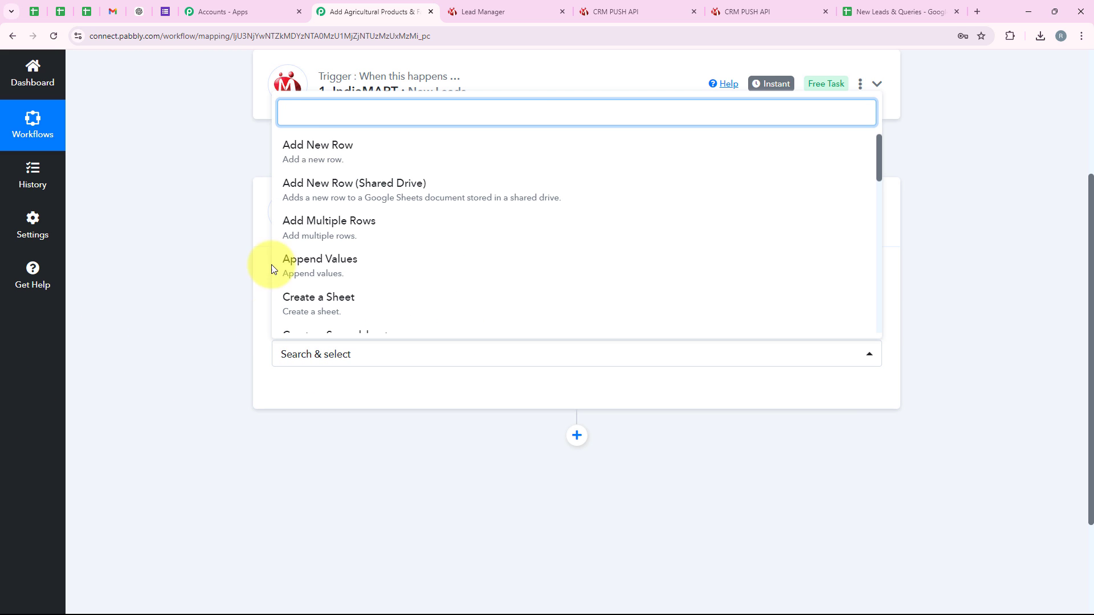
click(303, 171)
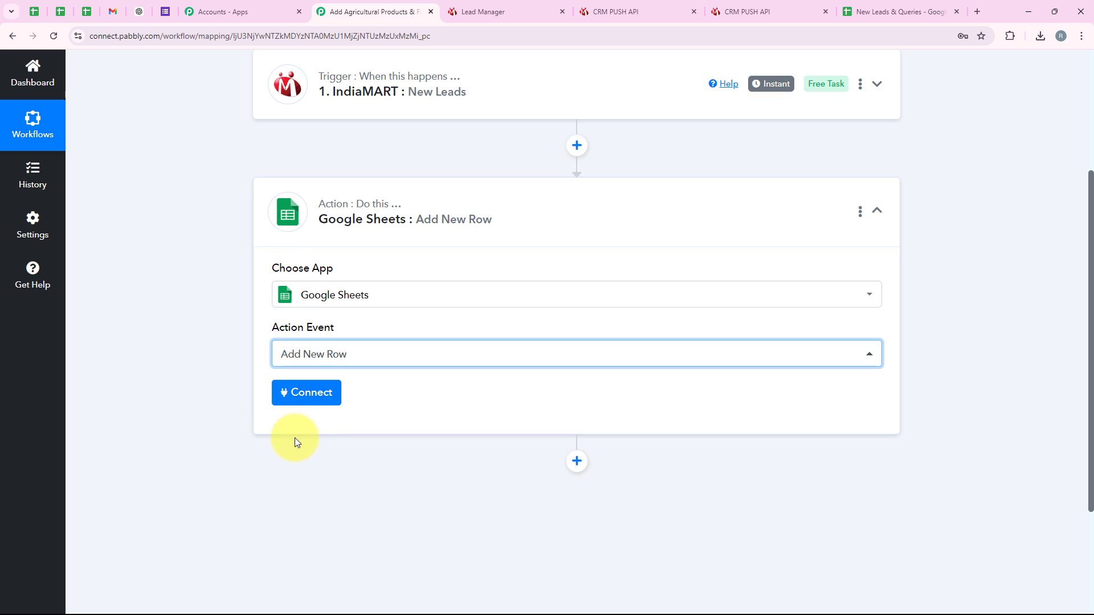
- Authorize a new Google account connection for the Google Sheets step via Sign in with Google
click(307, 393)
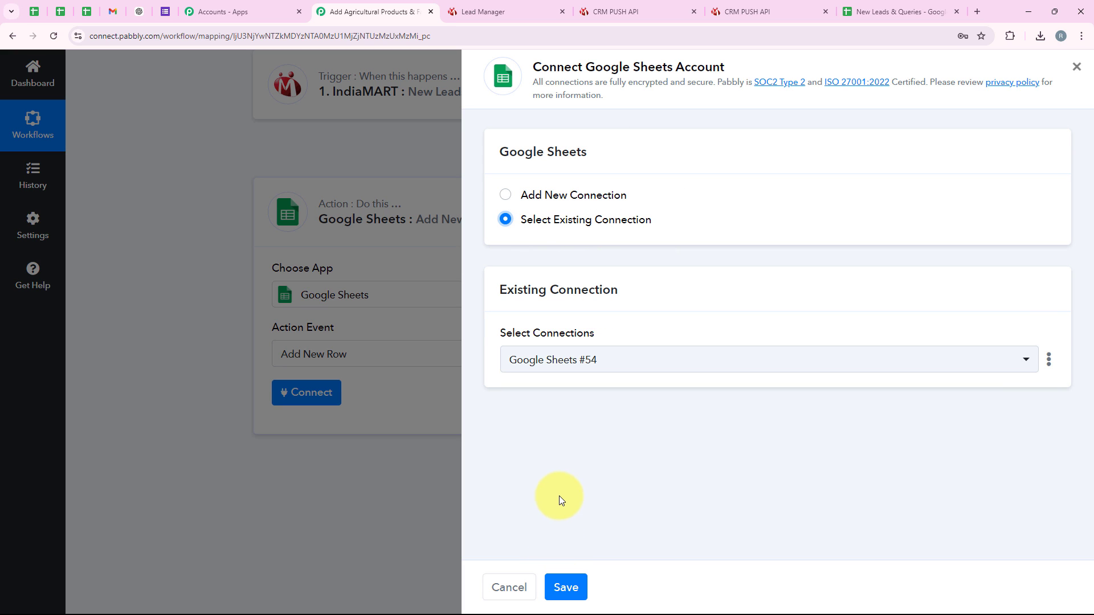
click(533, 195)
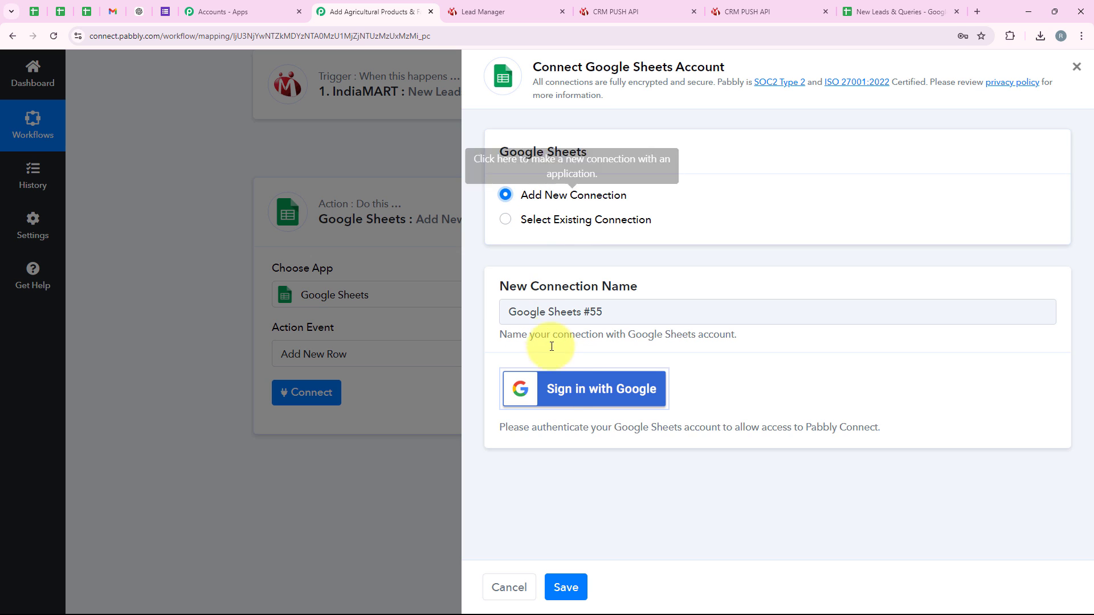
click(558, 406)
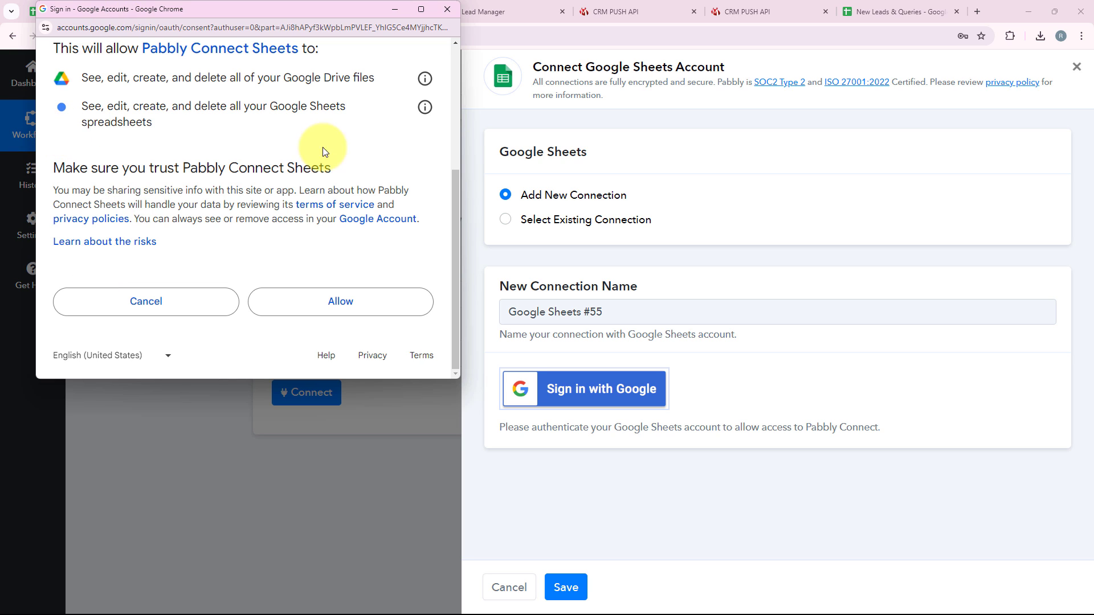
click(354, 315)
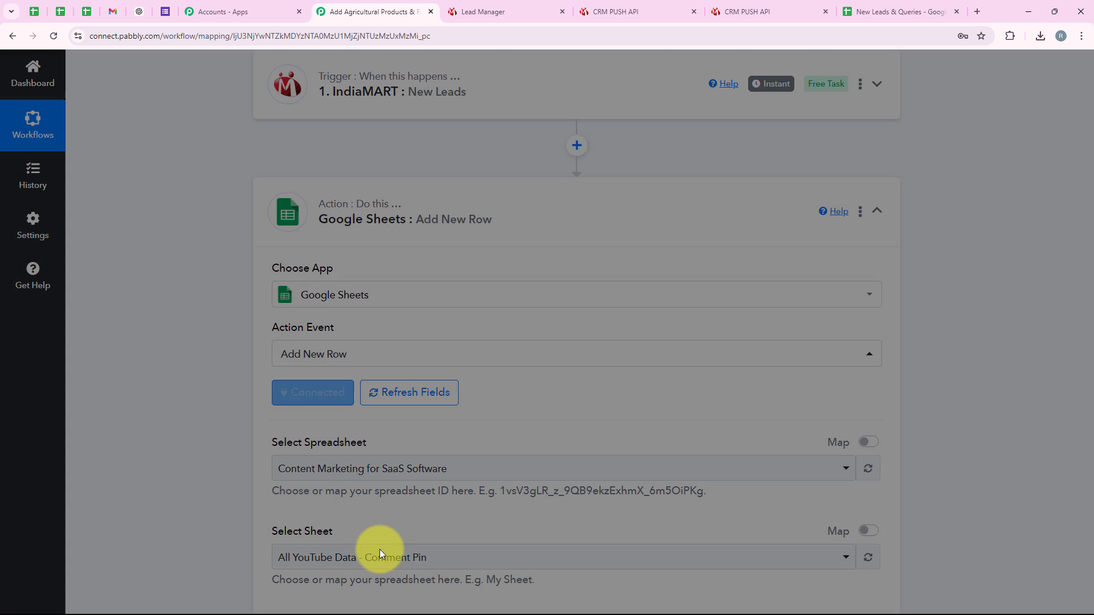
- Choose the New Leads & Queries spreadsheet for the Add New Row step
scroll(246, 427, down, 3)
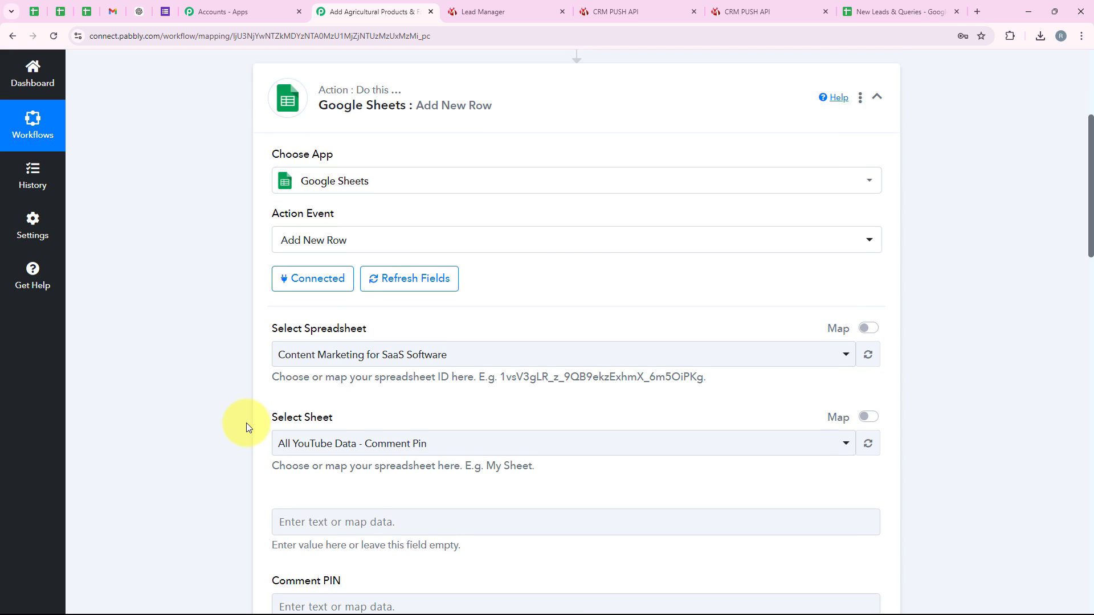
drag(272, 272, 369, 276)
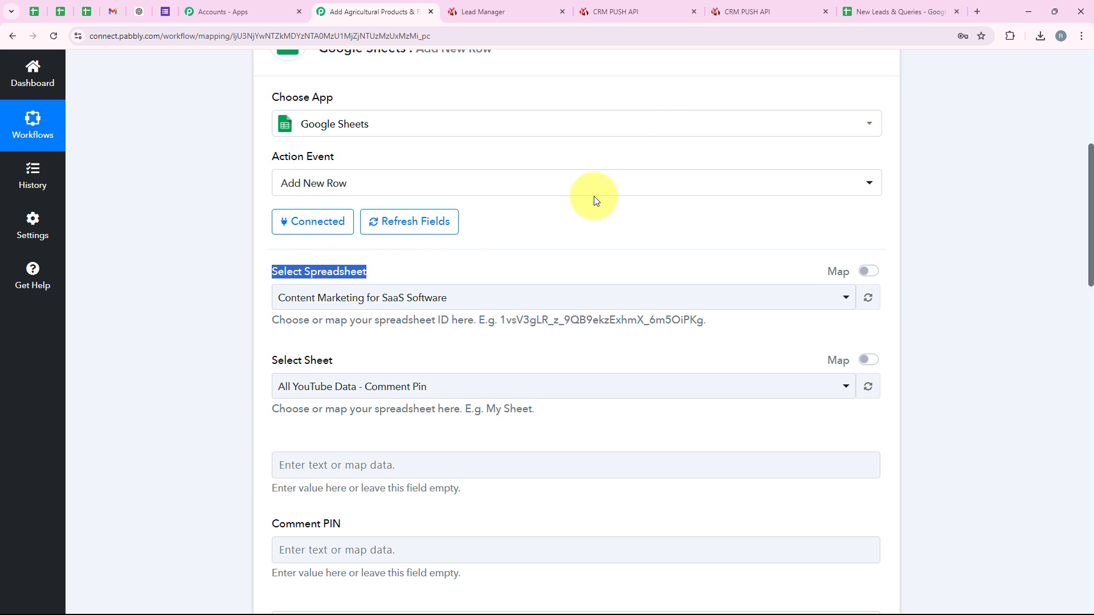
click(855, 9)
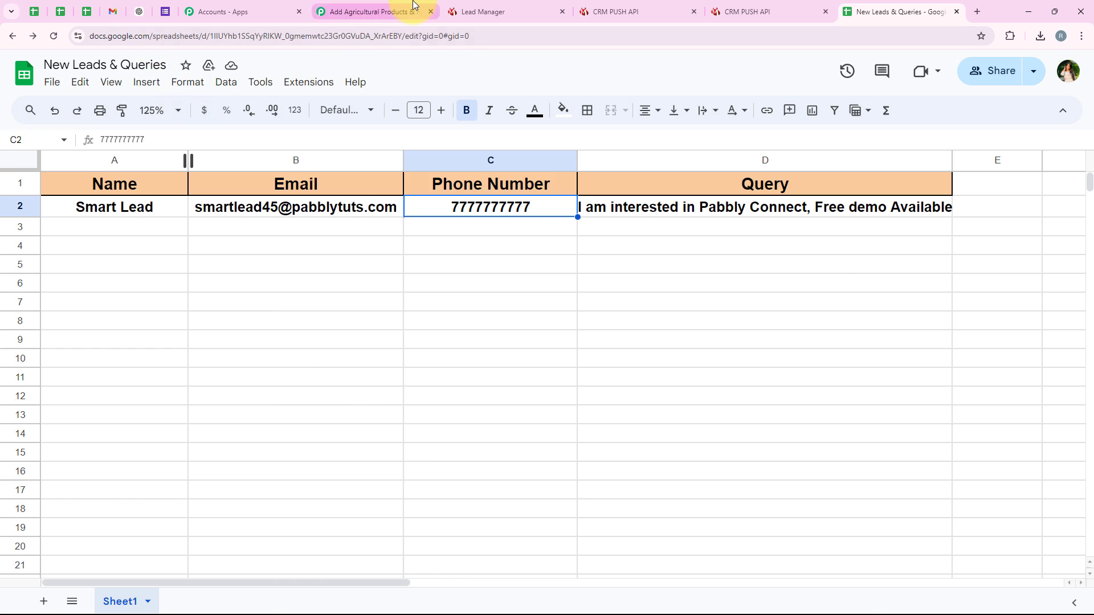
click(371, 12)
click(293, 311)
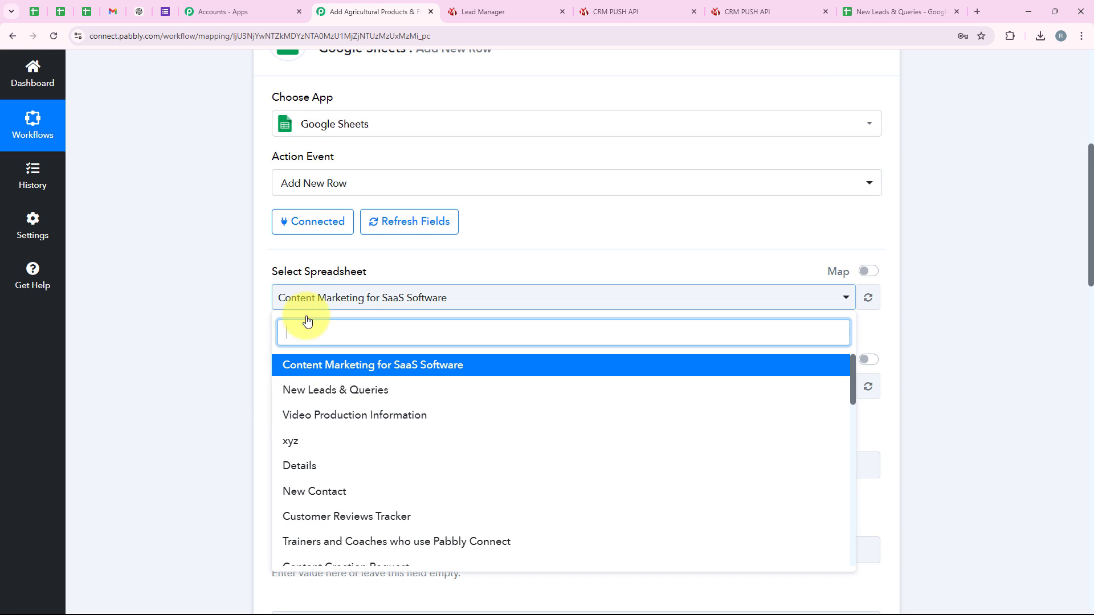
click(283, 392)
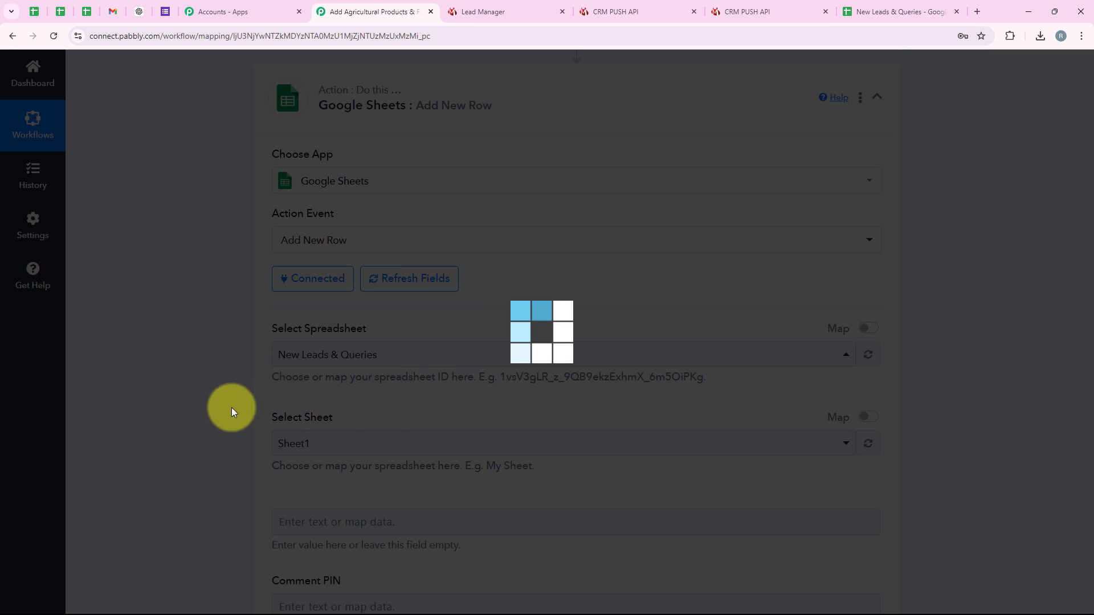
- Select Sheet1 and compare its fields against the spreadsheet's columns
scroll(212, 425, down, 2)
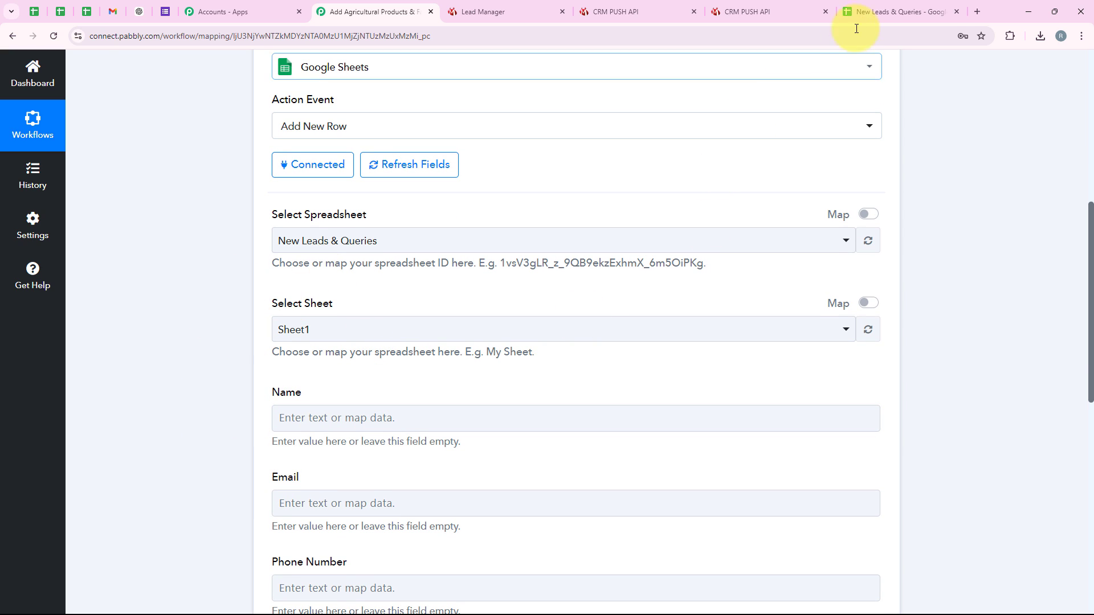
click(871, 15)
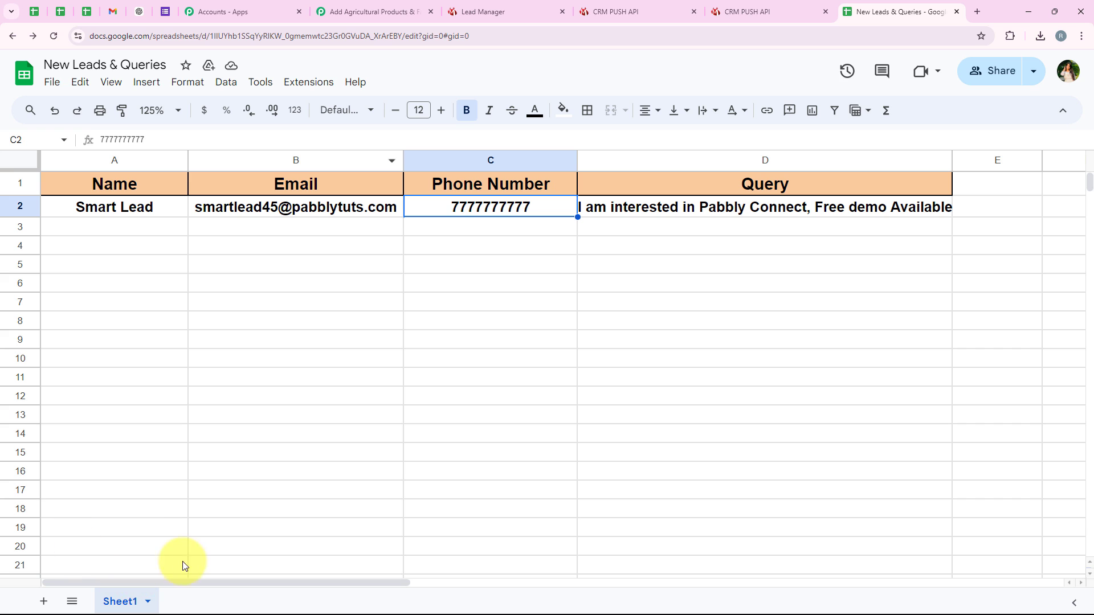
click(365, 11)
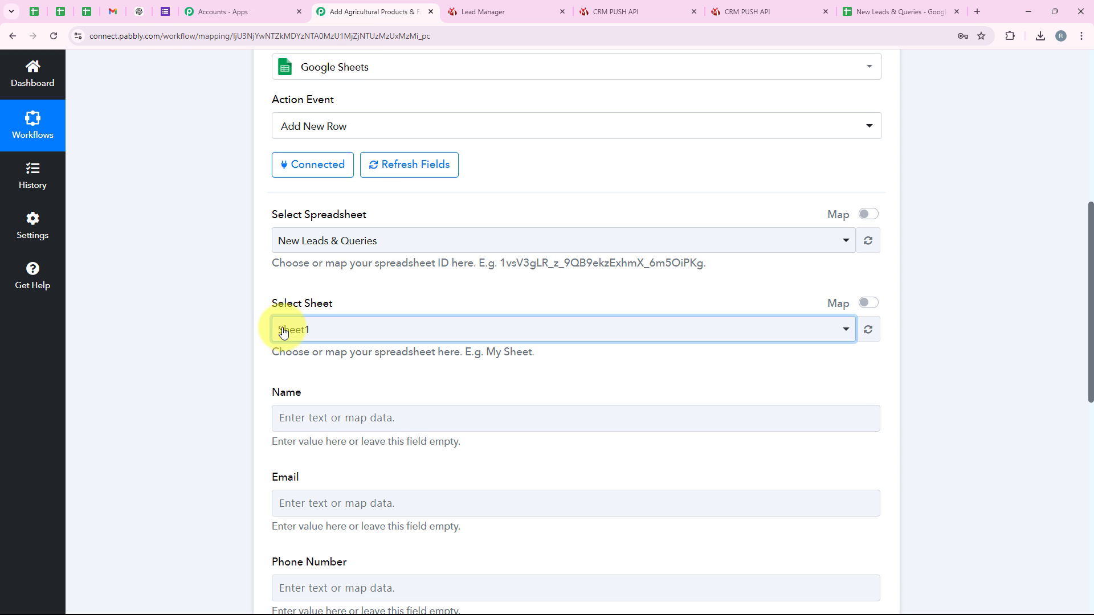
scroll(154, 335, down, 4)
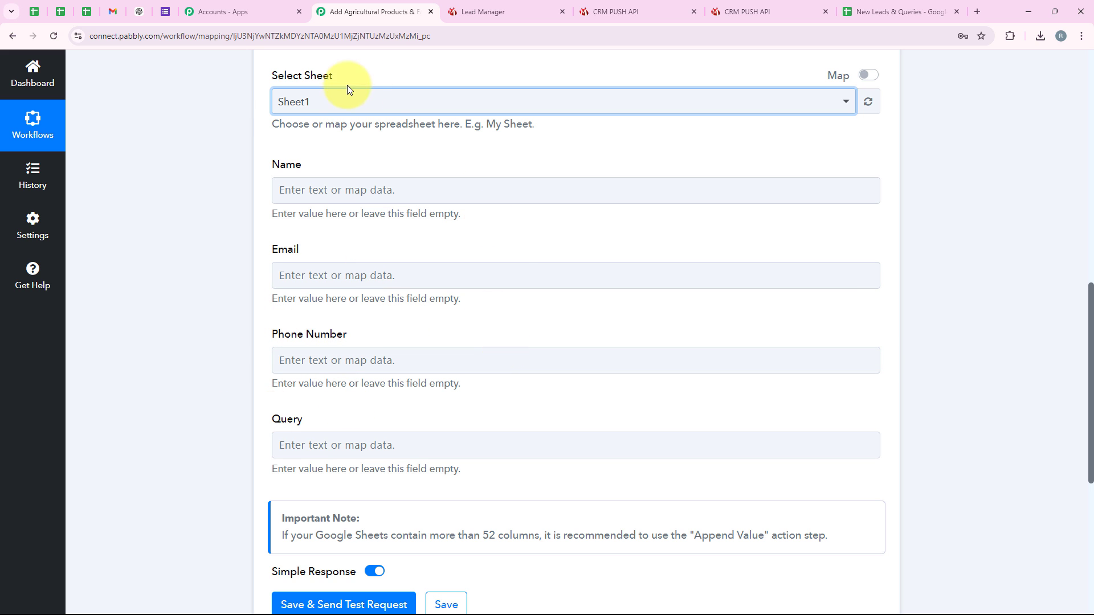
click(160, 331)
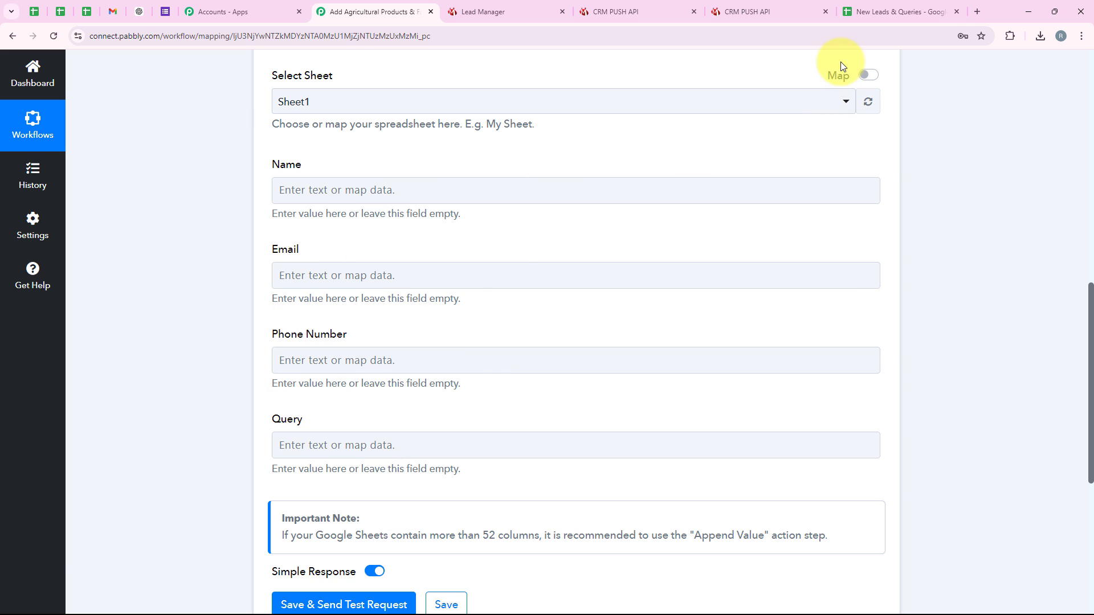
click(892, 12)
drag(148, 221, 742, 254)
click(184, 359)
click(346, 8)
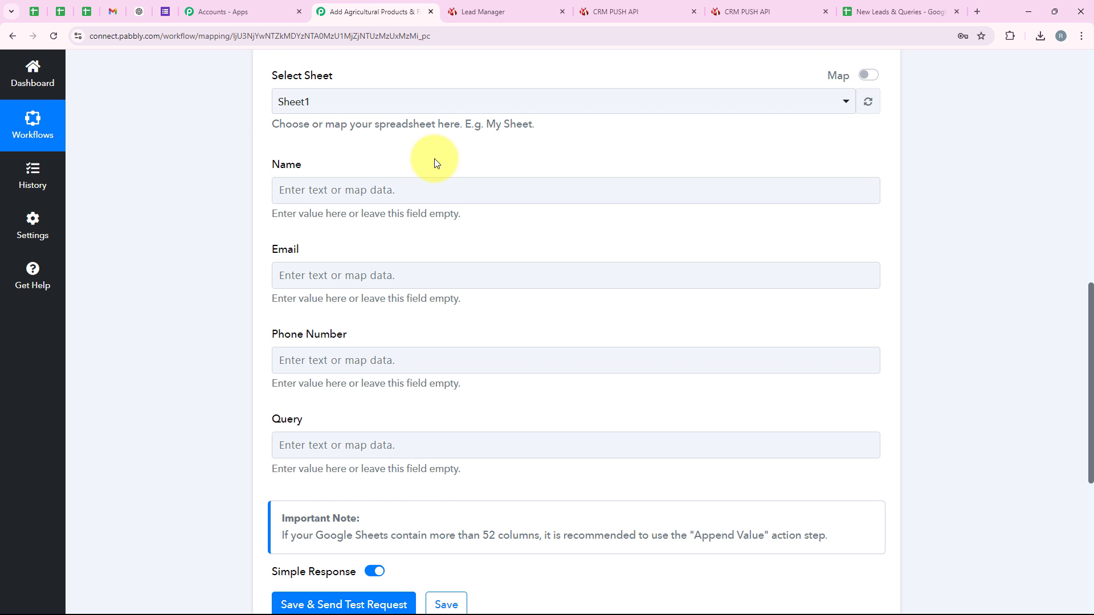
- Clear the stray test text from the Name field
click(311, 188)
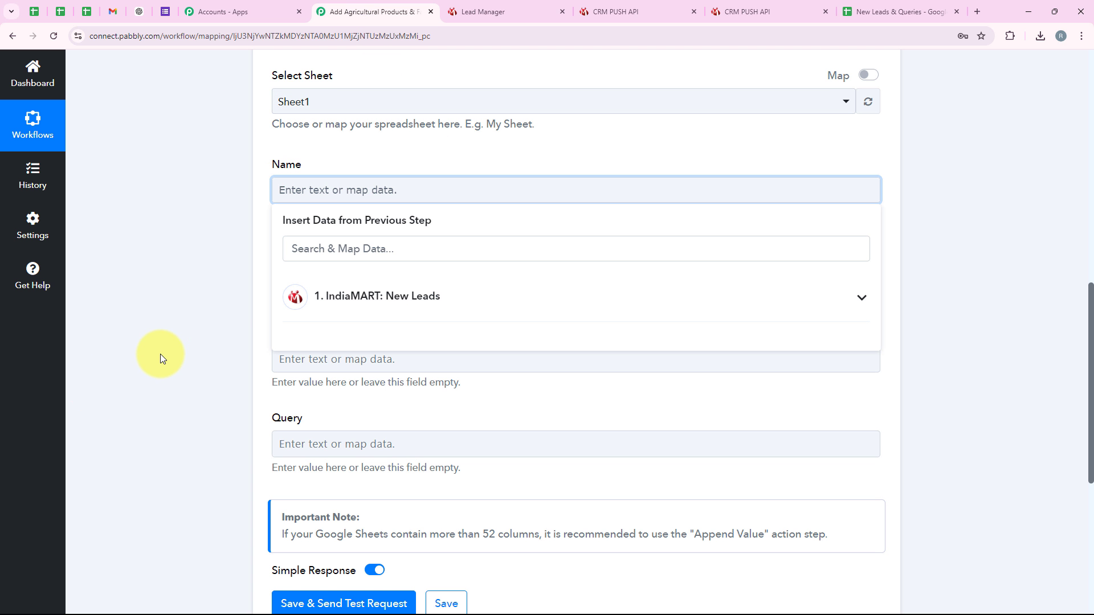
scroll(160, 358, down, 1)
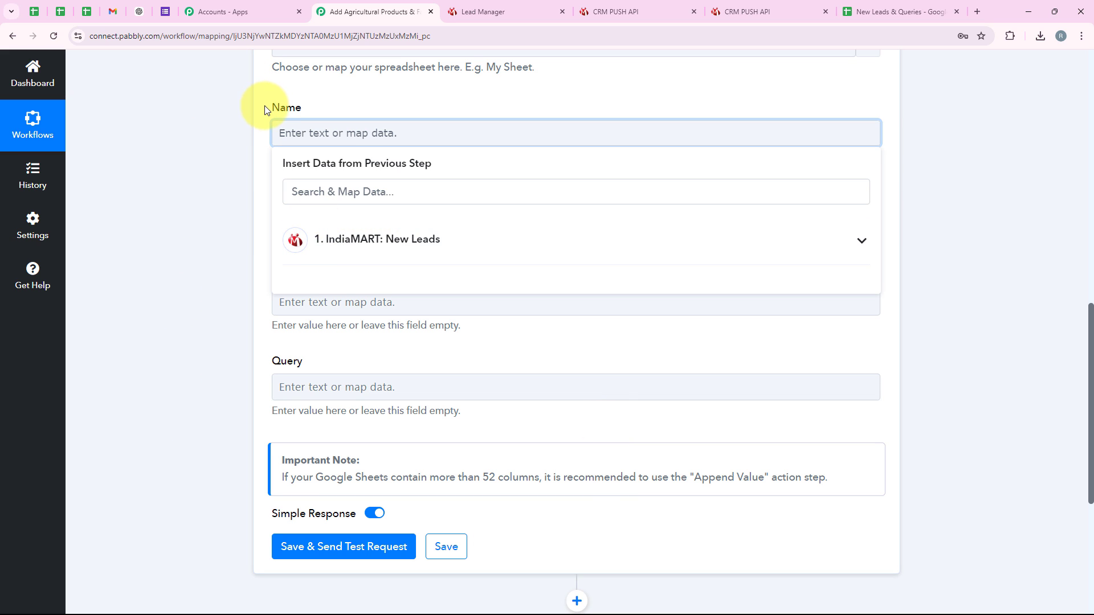
drag(267, 107, 301, 106)
click(242, 164)
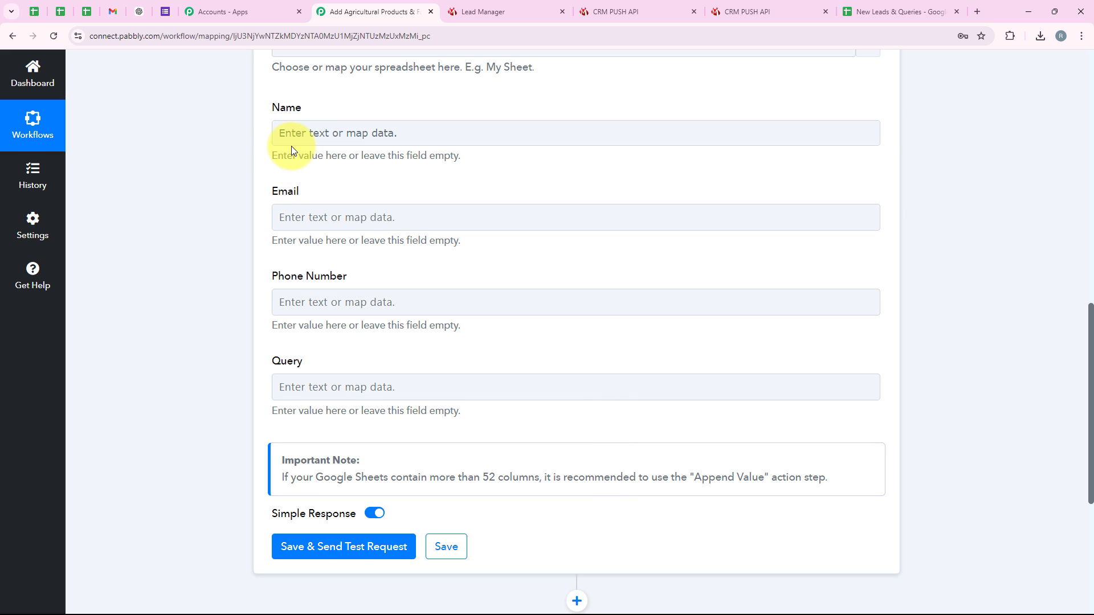
click(303, 141)
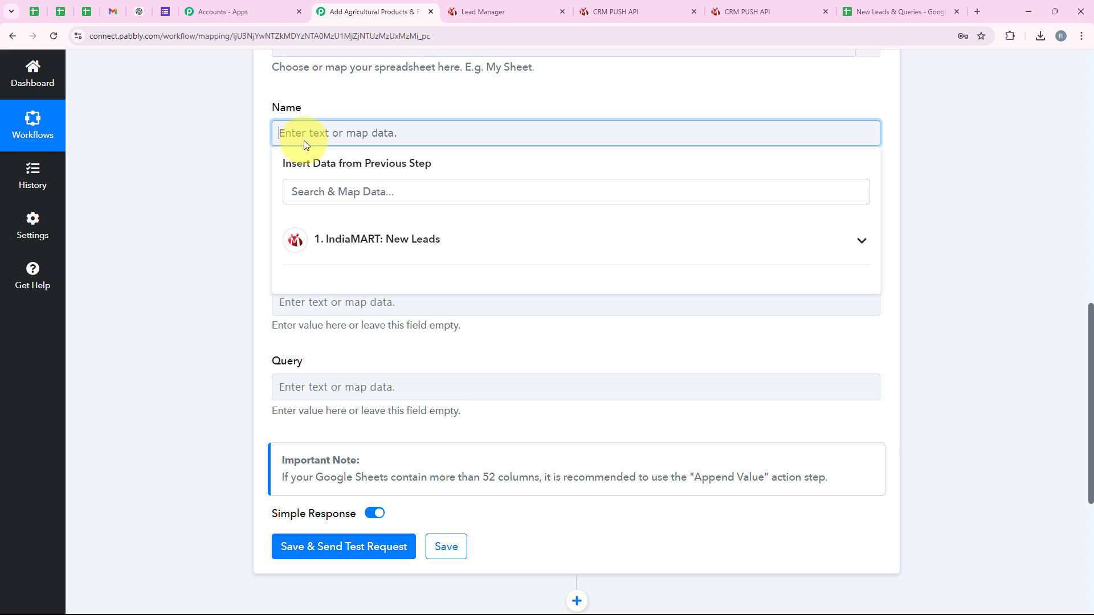
text(Test)
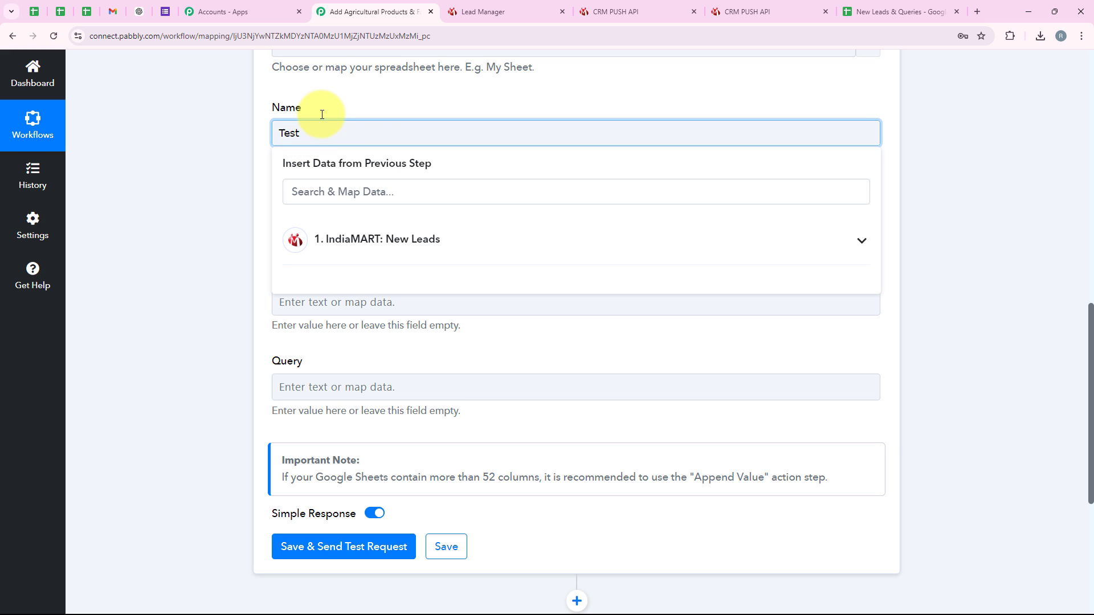
double_click(317, 134)
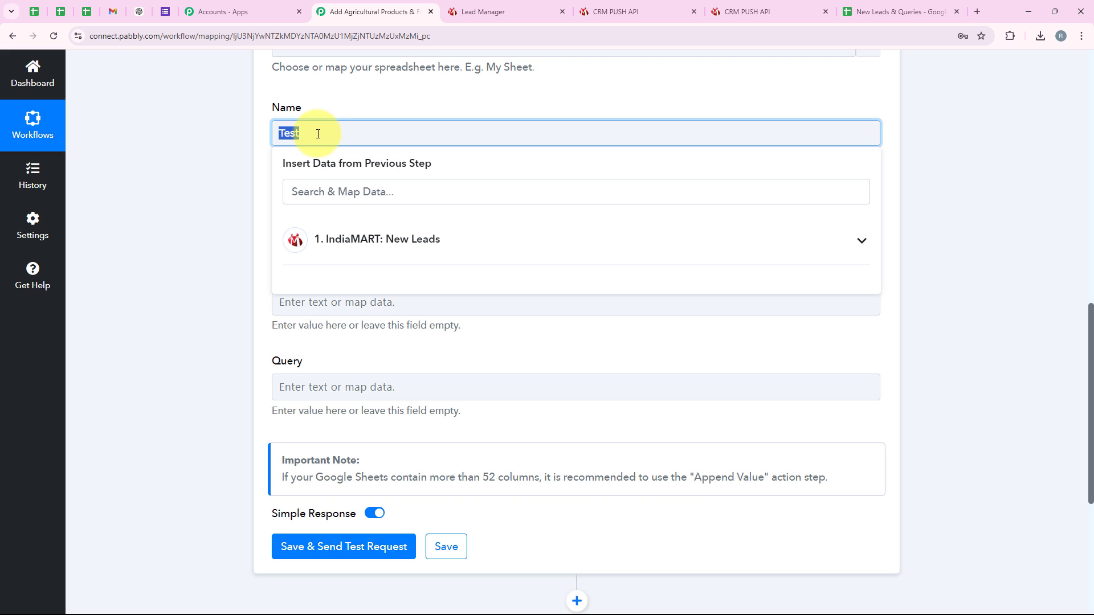
key(BackSpace)
- Map Name to RESPONSE SENDER NAME by searching 'name' in the lead data
click(365, 191)
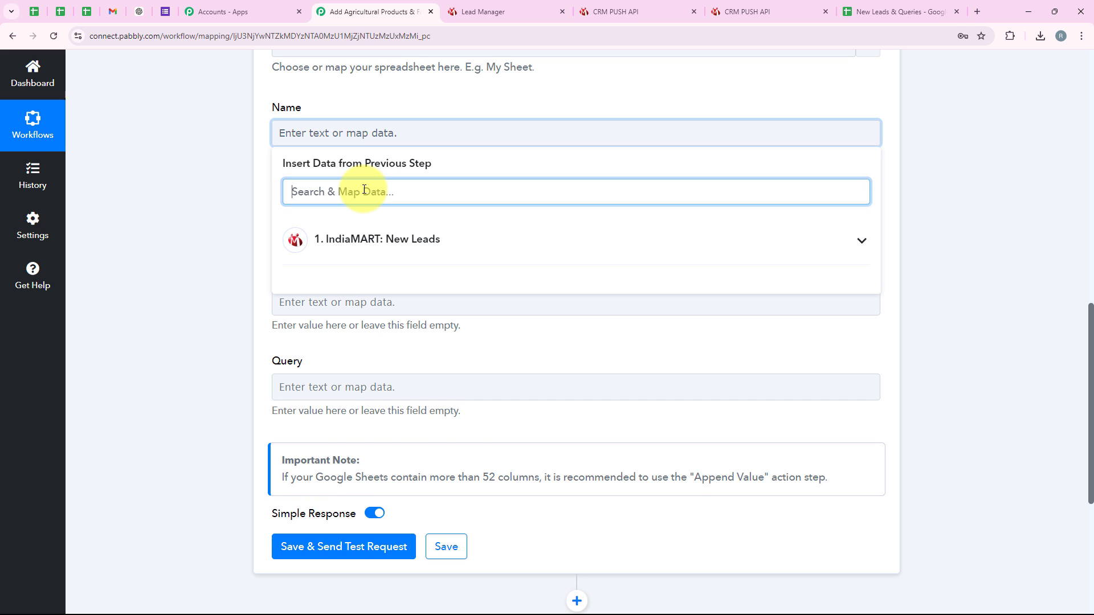
text(m)
key(BackSpace)
text(n)
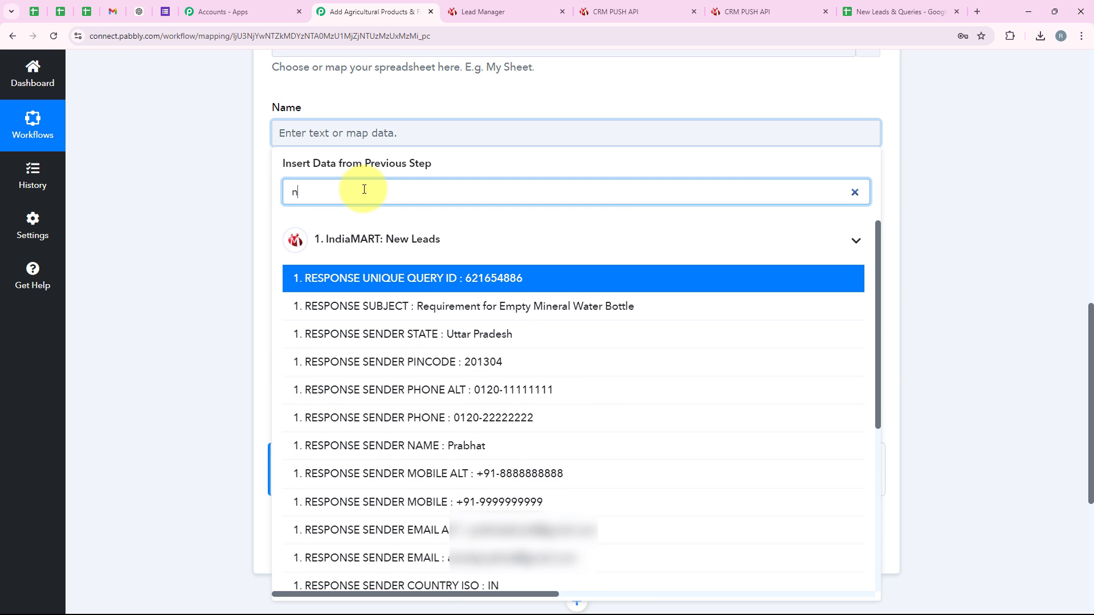
text(ame)
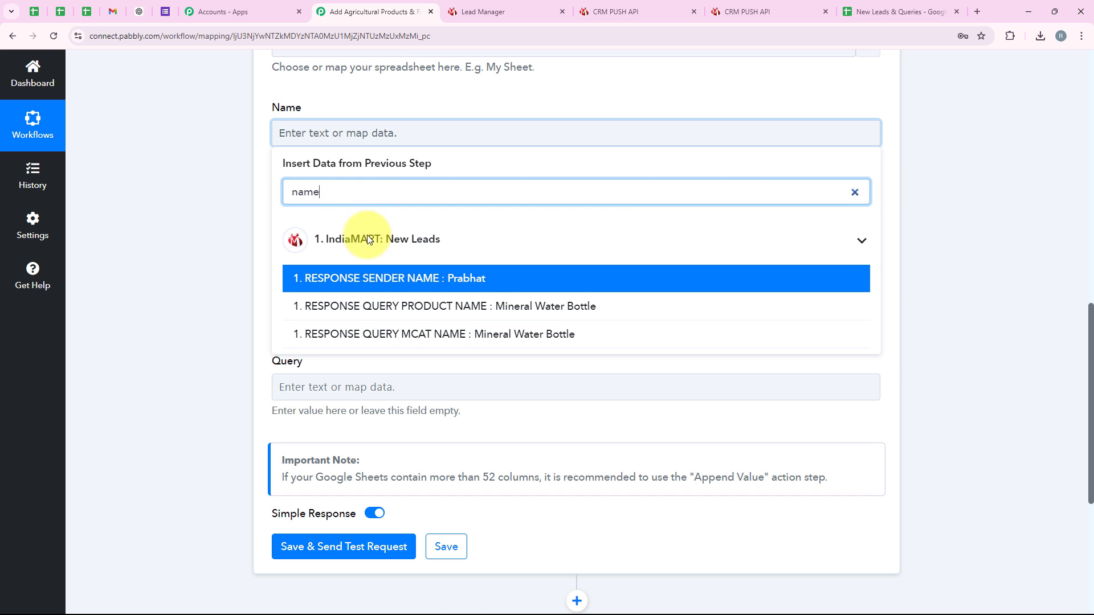
click(360, 282)
click(188, 225)
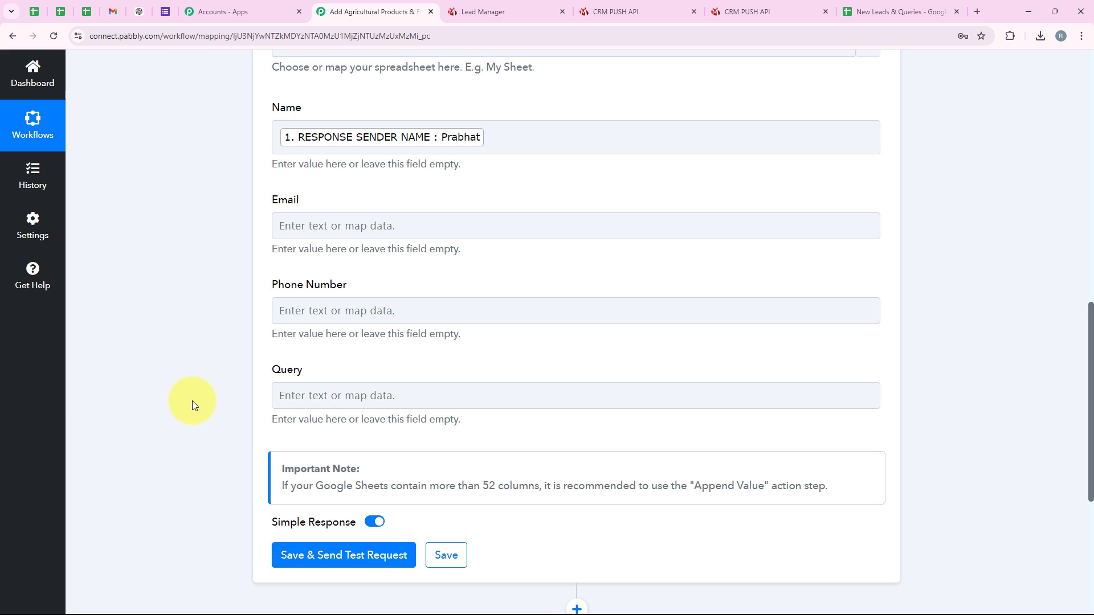
- Map the Email field to RESPONSE SENDER EMAIL
scroll(192, 398, down, 1)
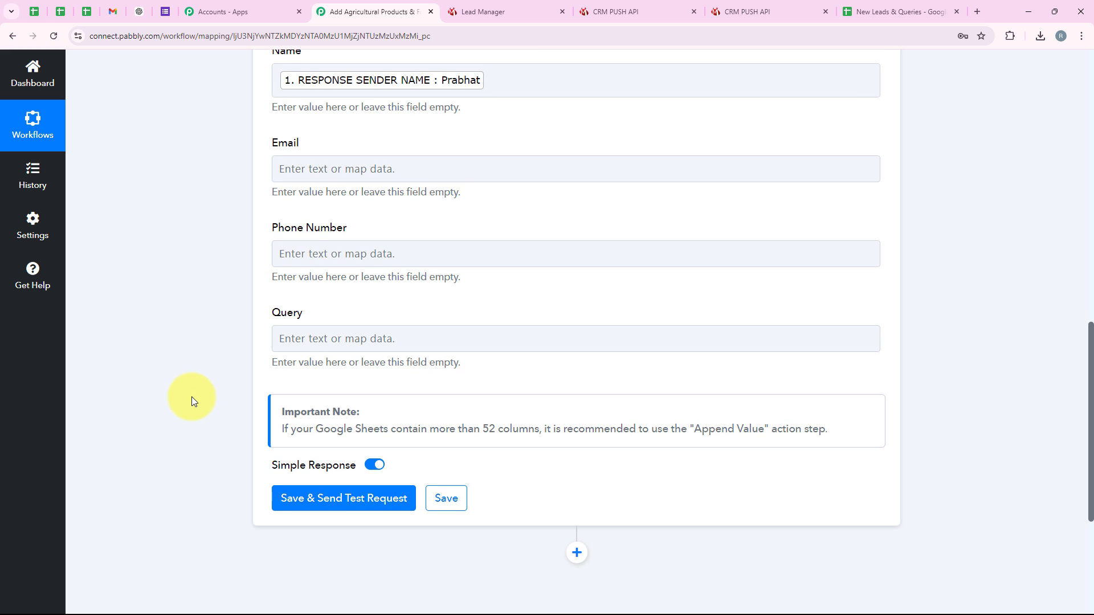
click(286, 166)
click(303, 229)
scroll(125, 259, down, 2)
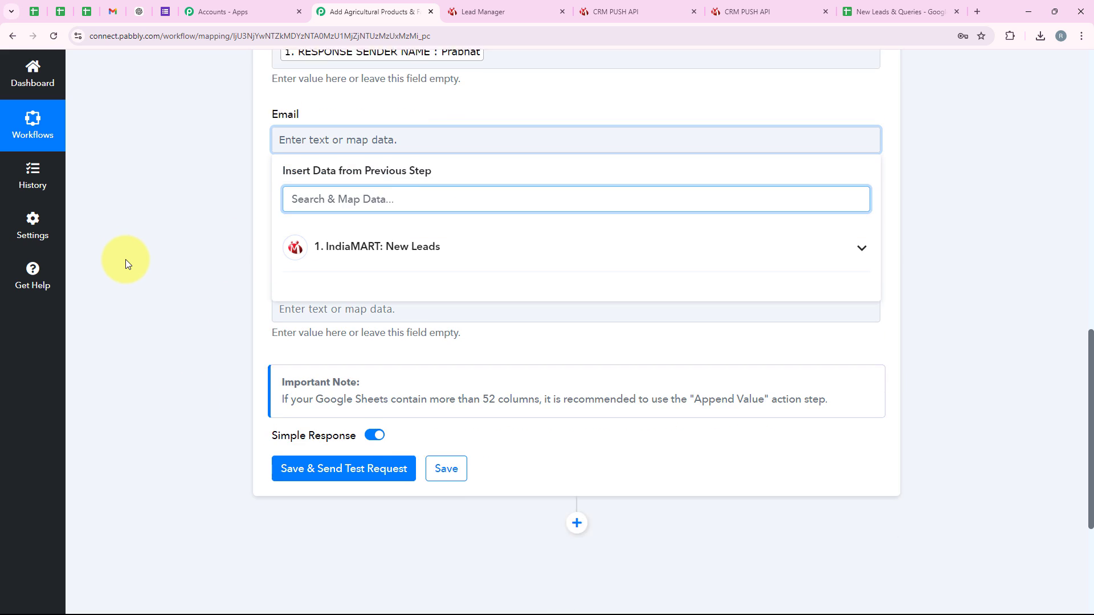
scroll(126, 258, up, 1)
text(e,)
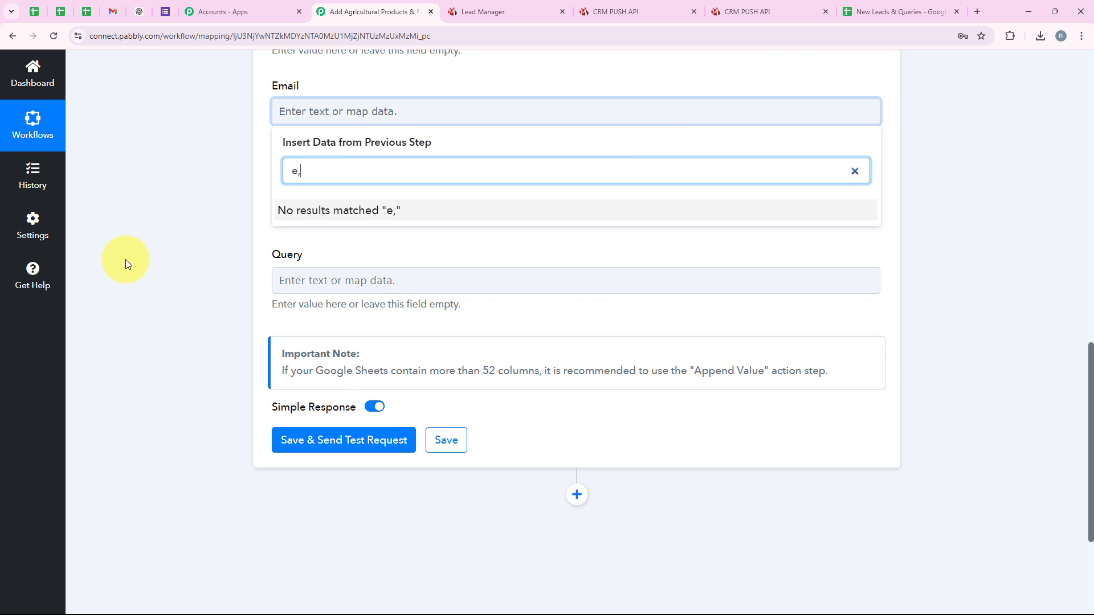
key(BackSpace)
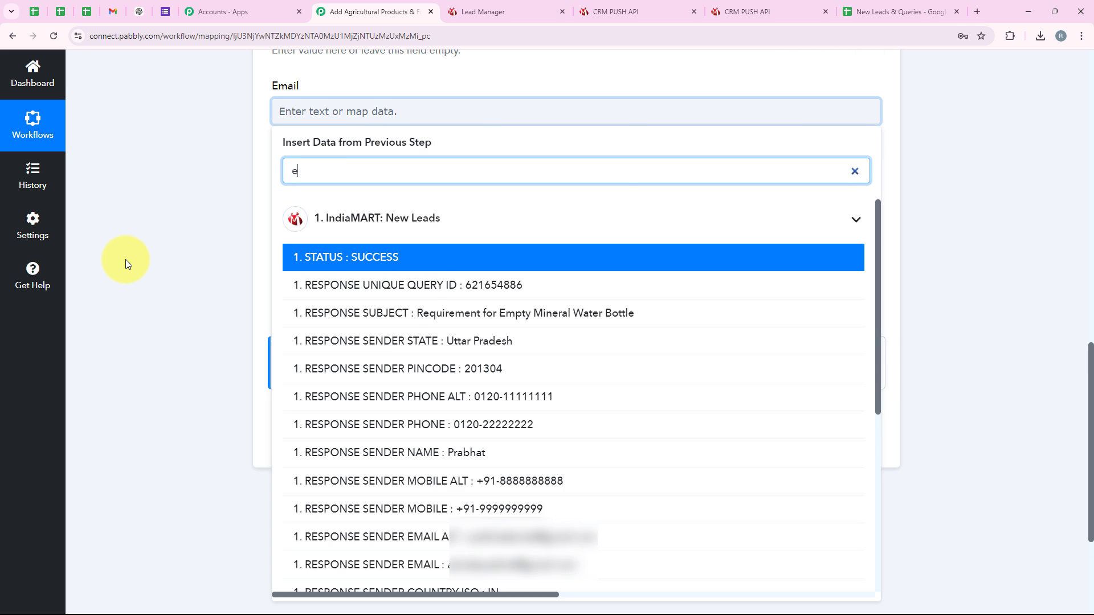
text(m)
click(354, 312)
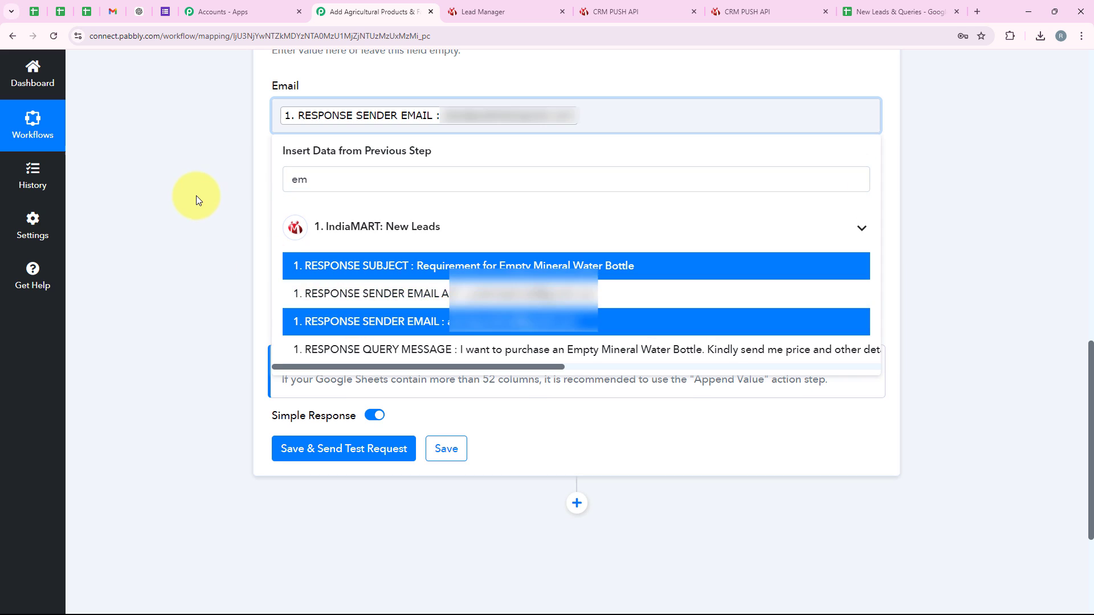
- Map Phone Number to RESPONSE SENDER PHONE by searching 'phon'
click(323, 201)
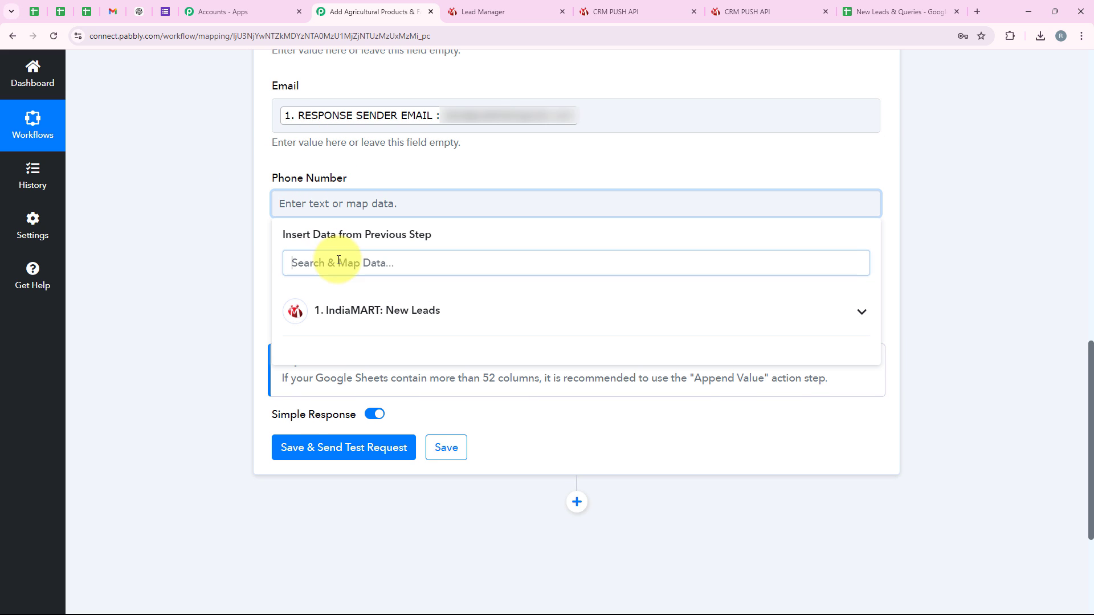
click(316, 260)
text(pho)
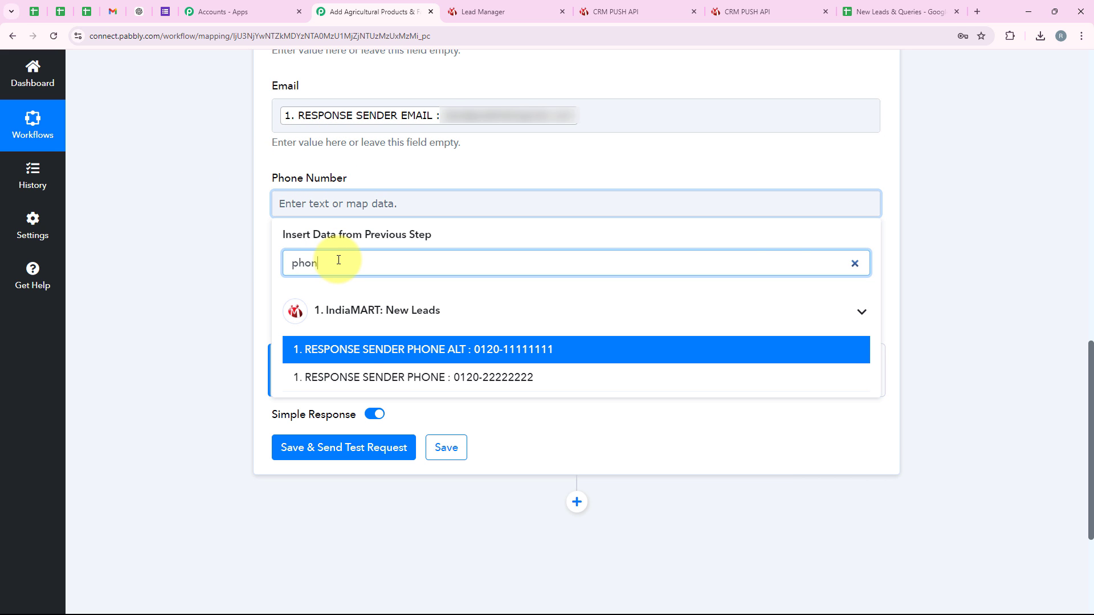
text(n)
click(362, 376)
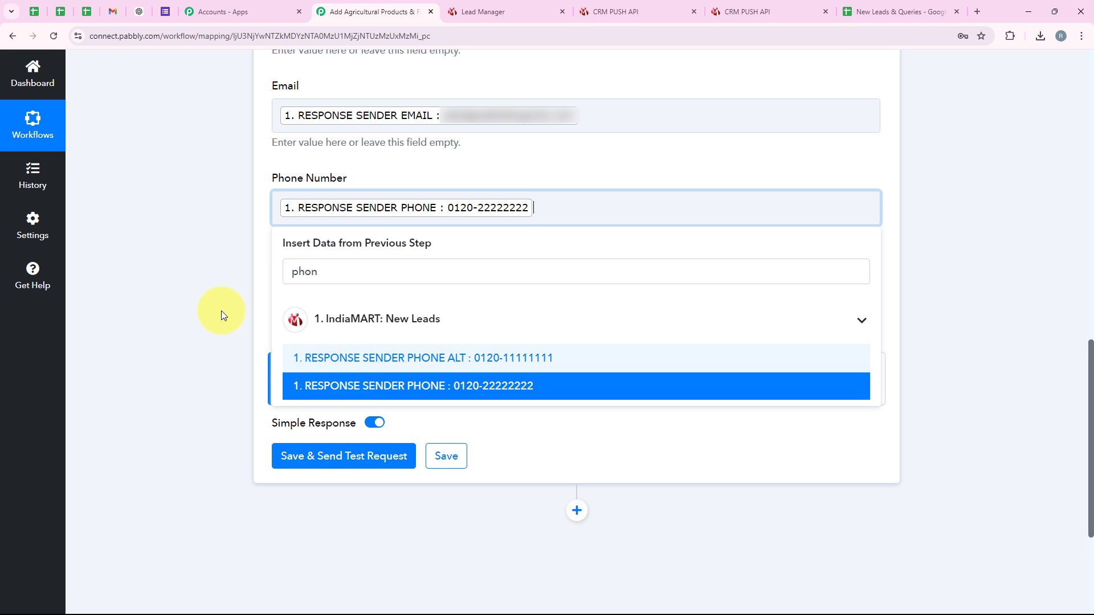
- Map Query to RESPONSE QUERY MESSAGE by searching 'mes'
scroll(452, 281, down, 2)
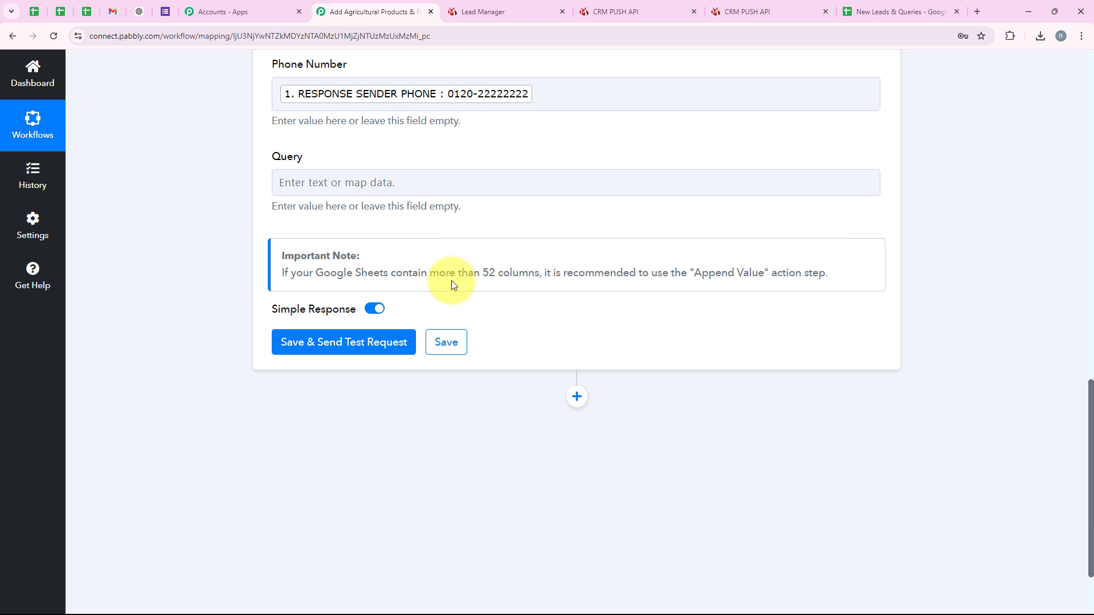
click(377, 180)
click(365, 251)
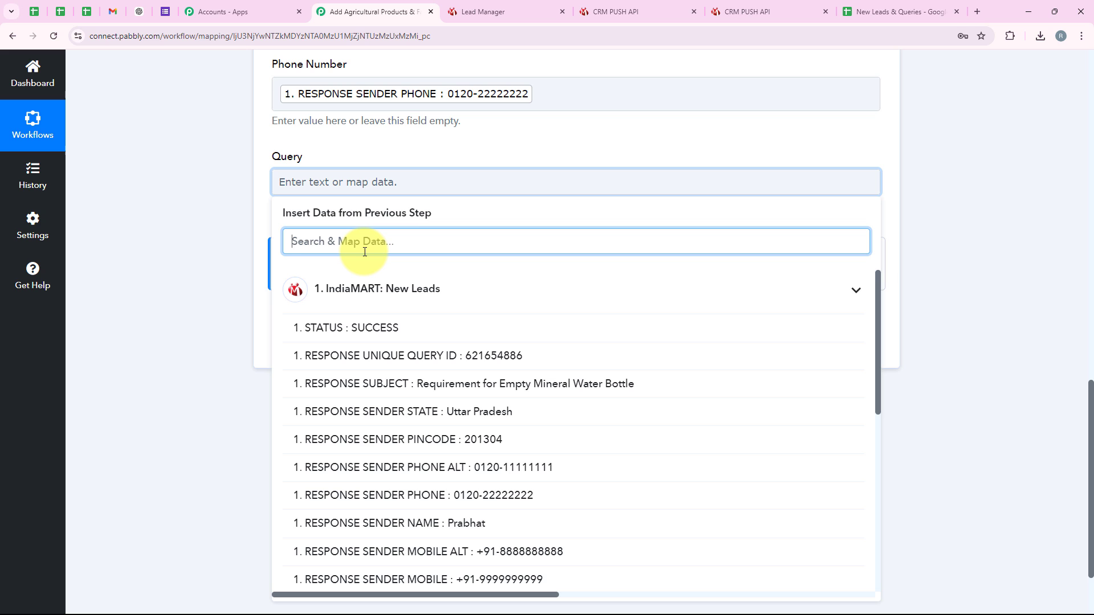
text(mes)
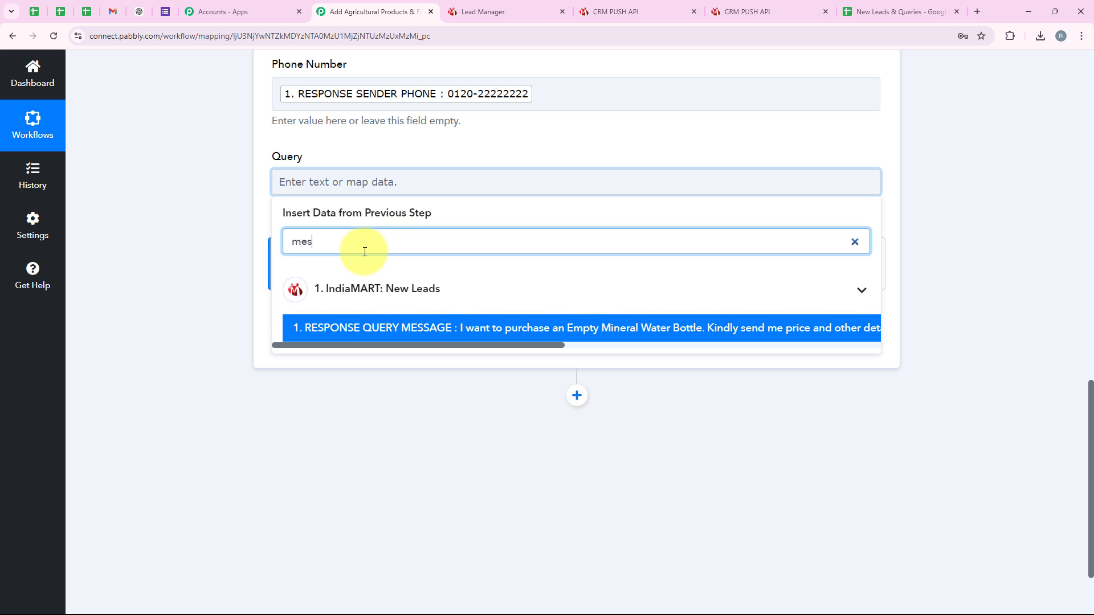
click(359, 334)
click(180, 230)
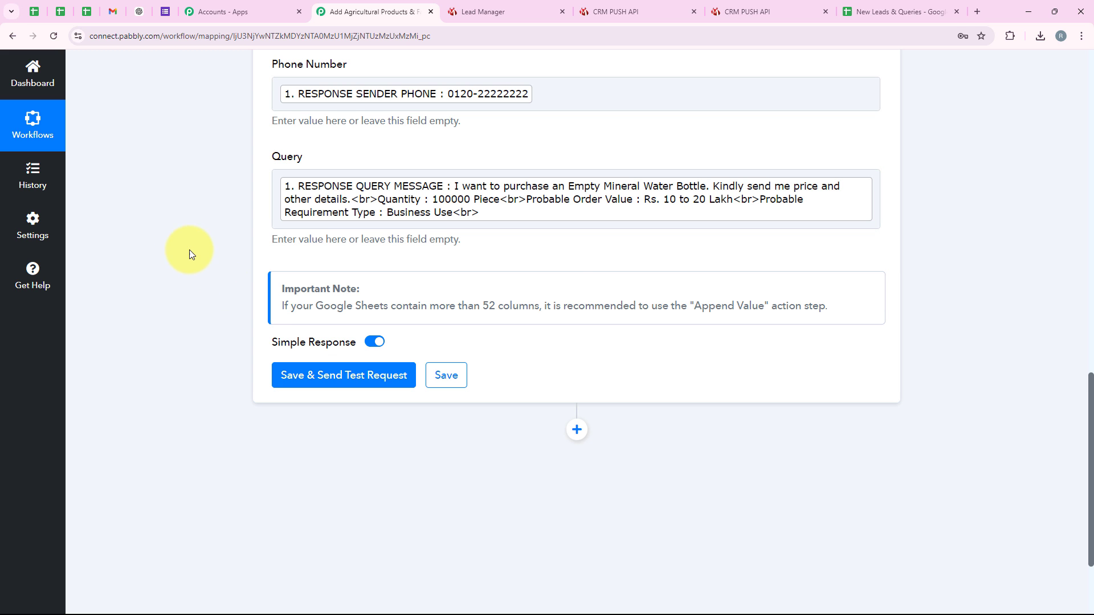
- Save and send a test request, confirm one row added at Sheet1!A3:D3, then collapse the step
click(305, 375)
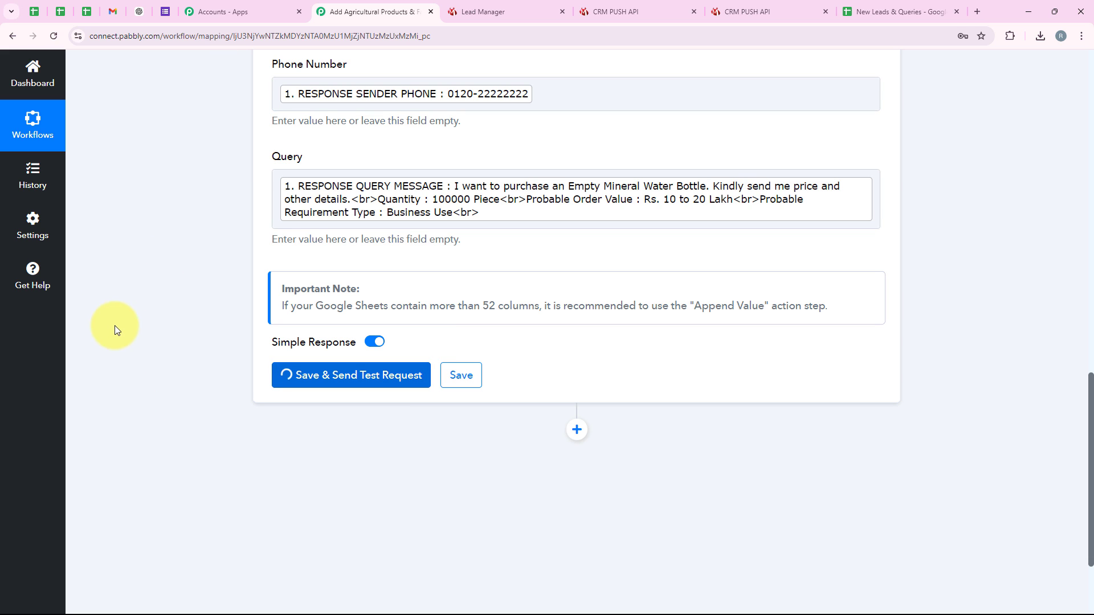
scroll(376, 408, down, 2)
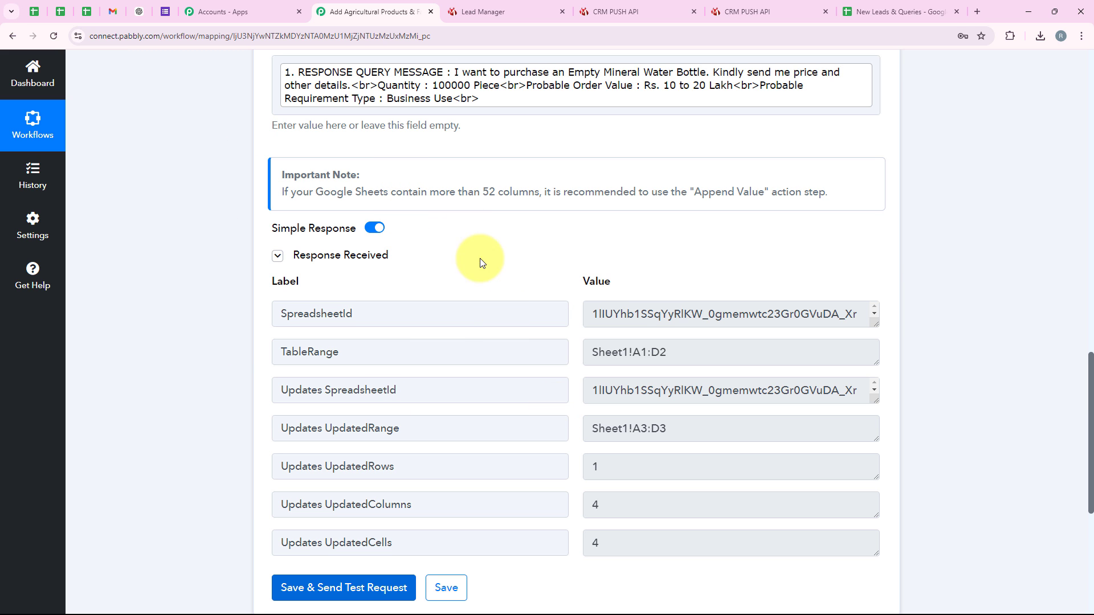
scroll(448, 353, down, 1)
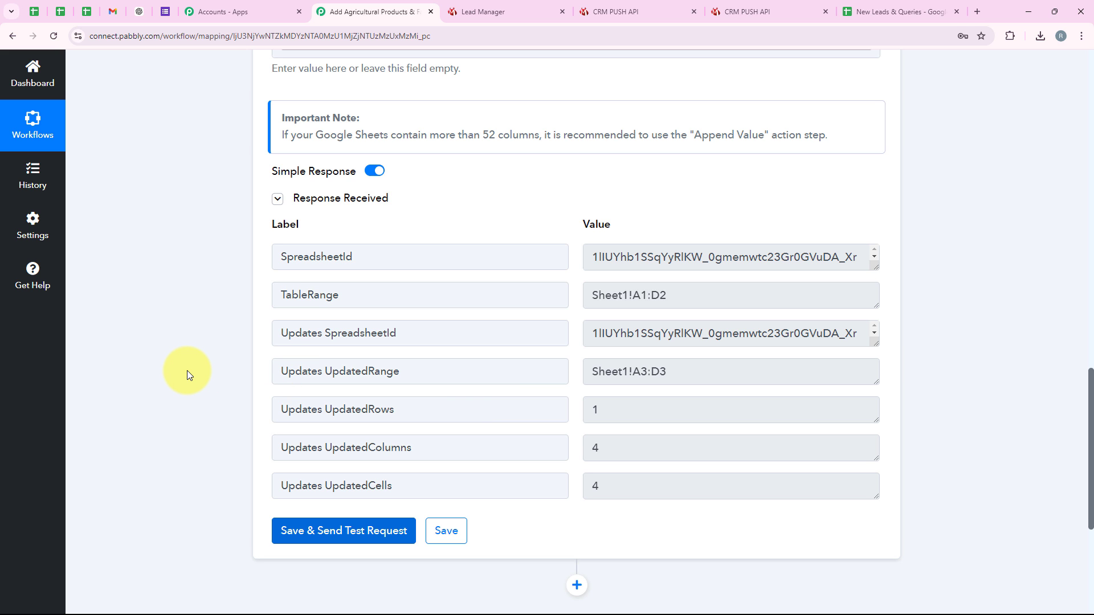
scroll(187, 370, up, 20)
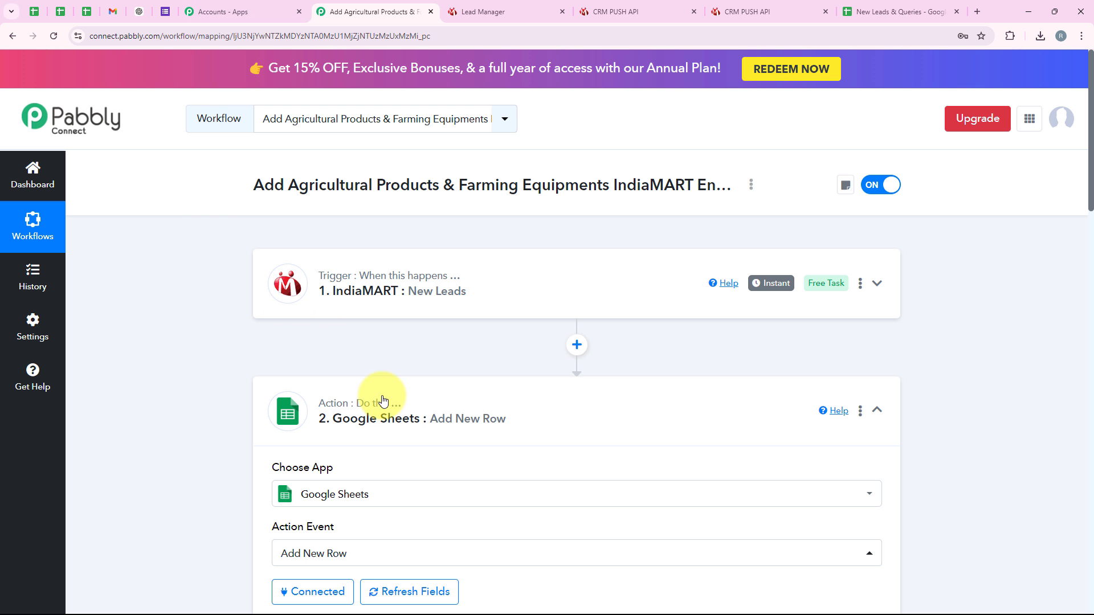
click(392, 407)
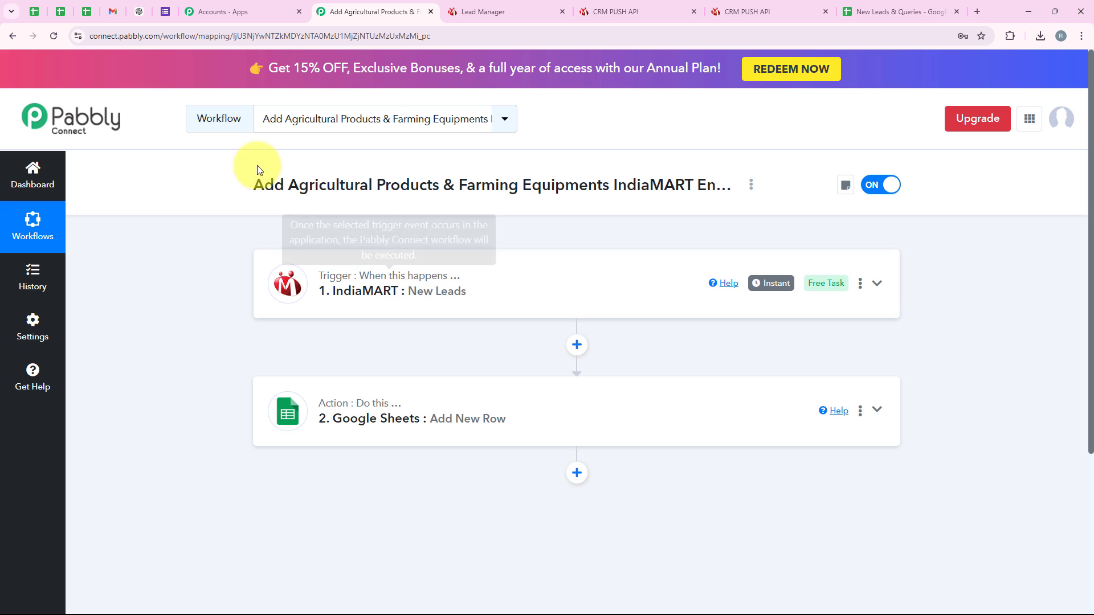
click(867, 7)
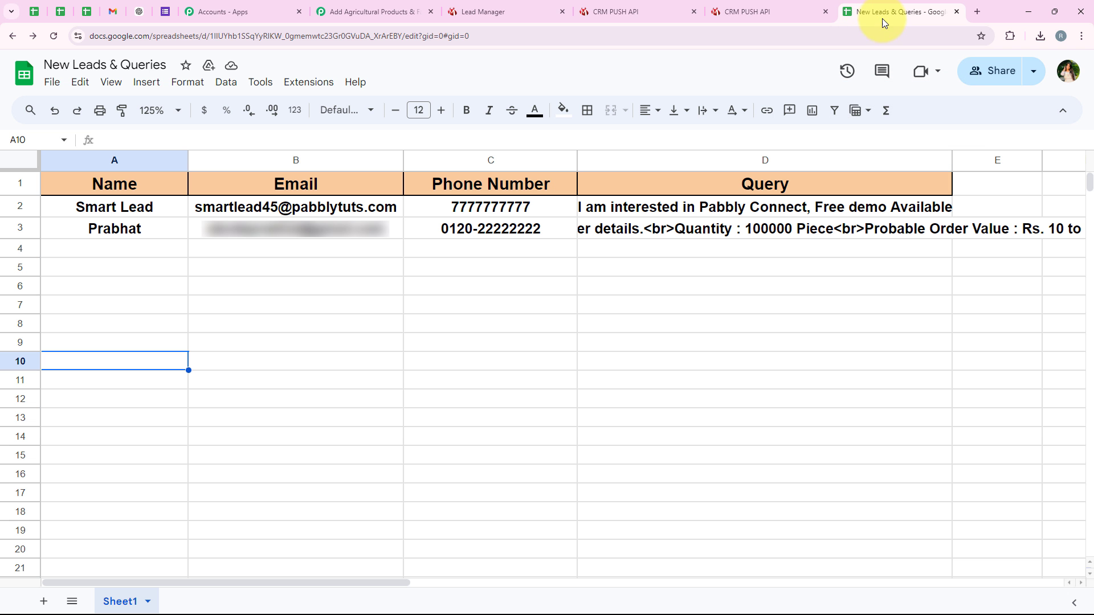
click(18, 231)
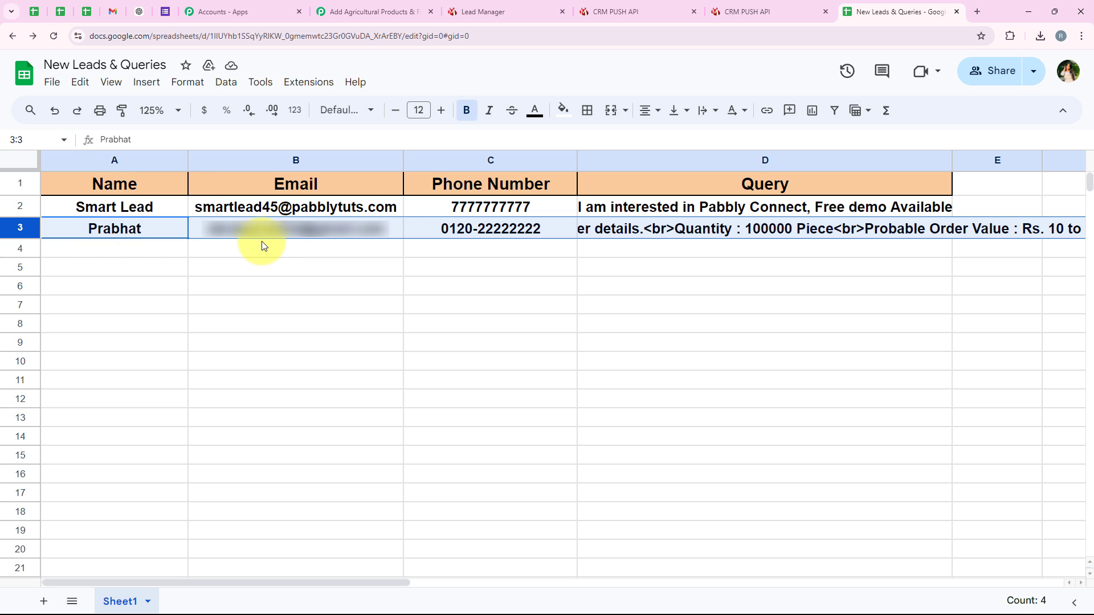
click(670, 233)
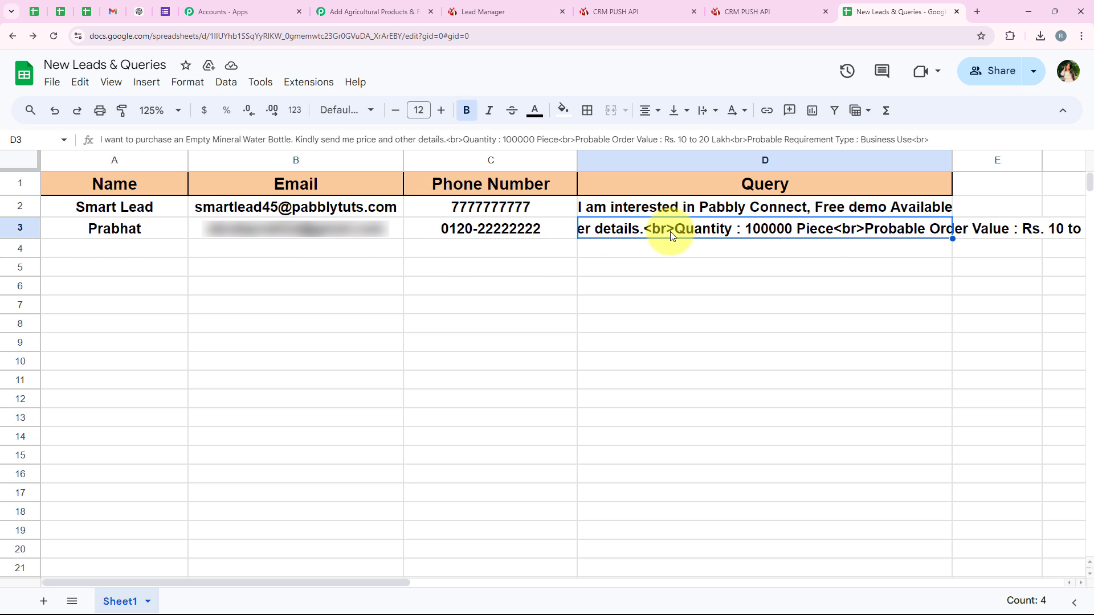
double_click(671, 234)
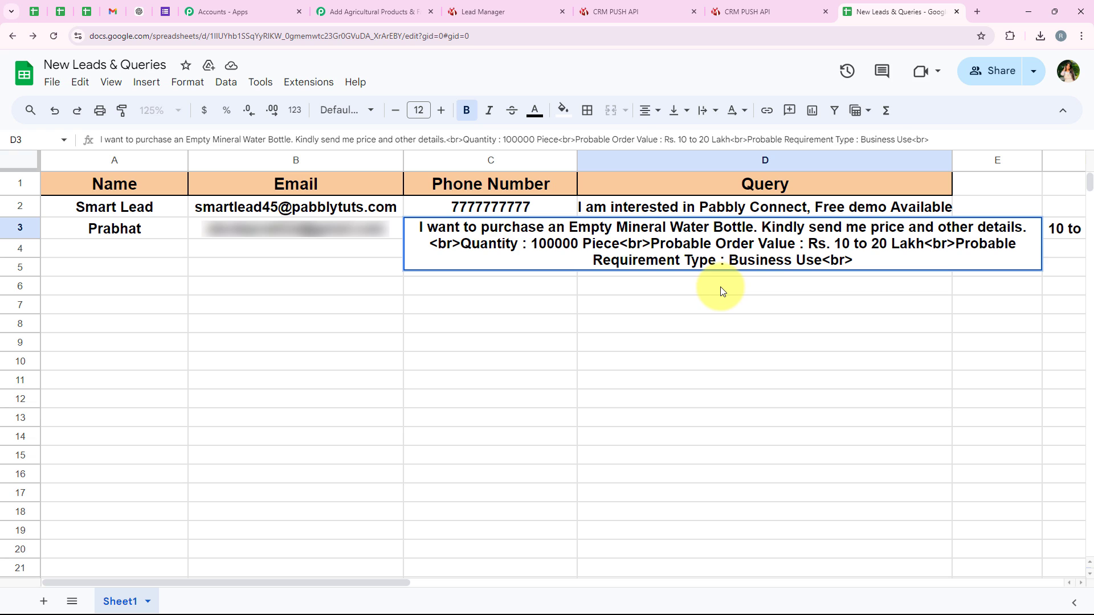
drag(430, 244, 458, 251)
drag(620, 244, 650, 246)
drag(828, 261, 850, 260)
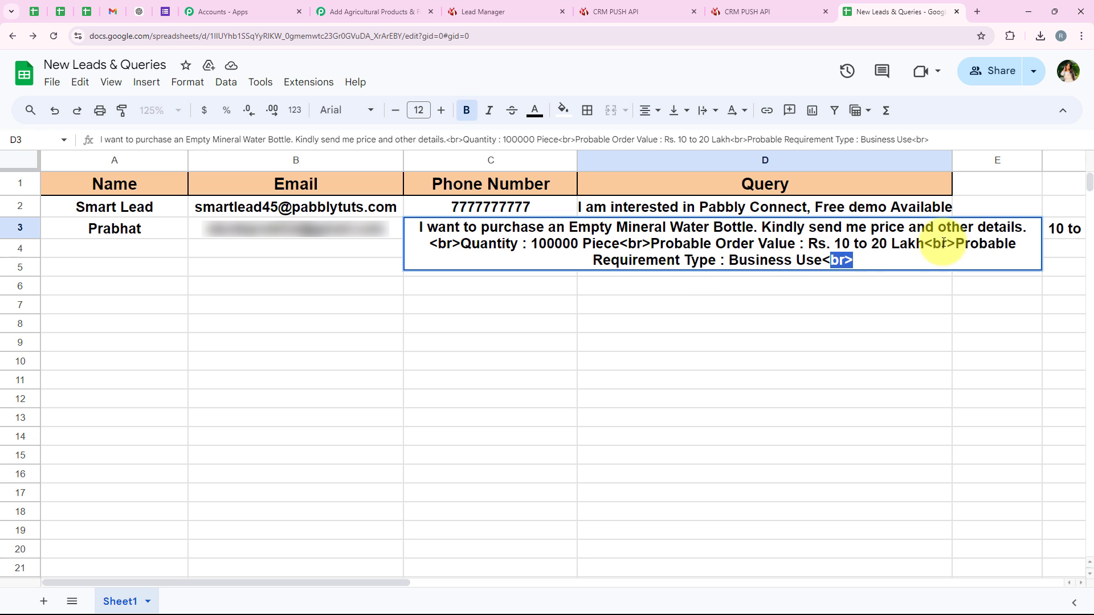
drag(925, 241, 949, 242)
click(889, 337)
click(359, 11)
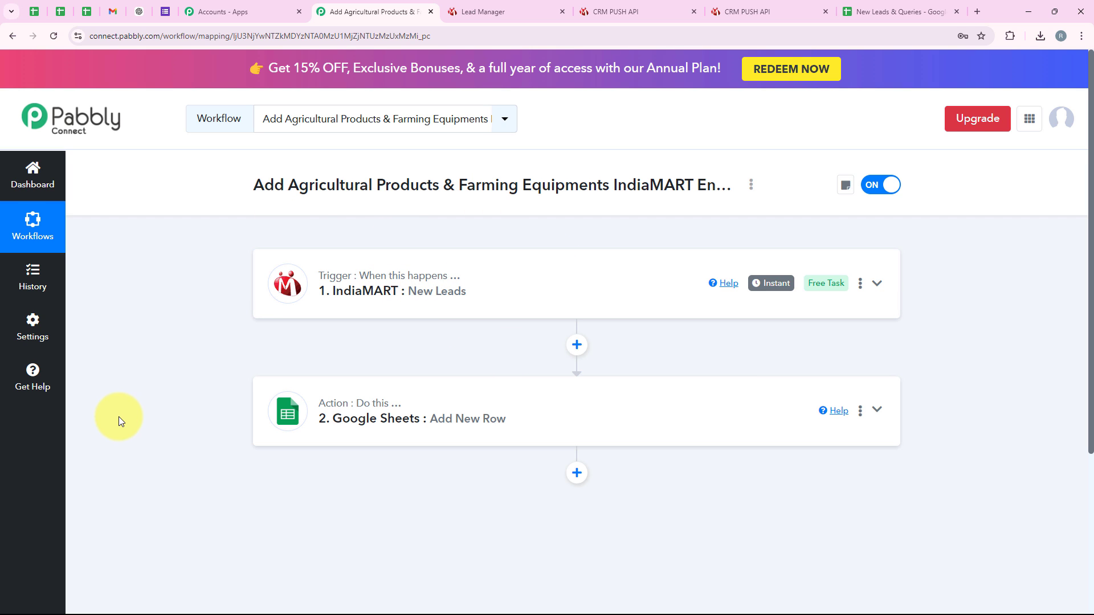
scroll(440, 414, down, 1)
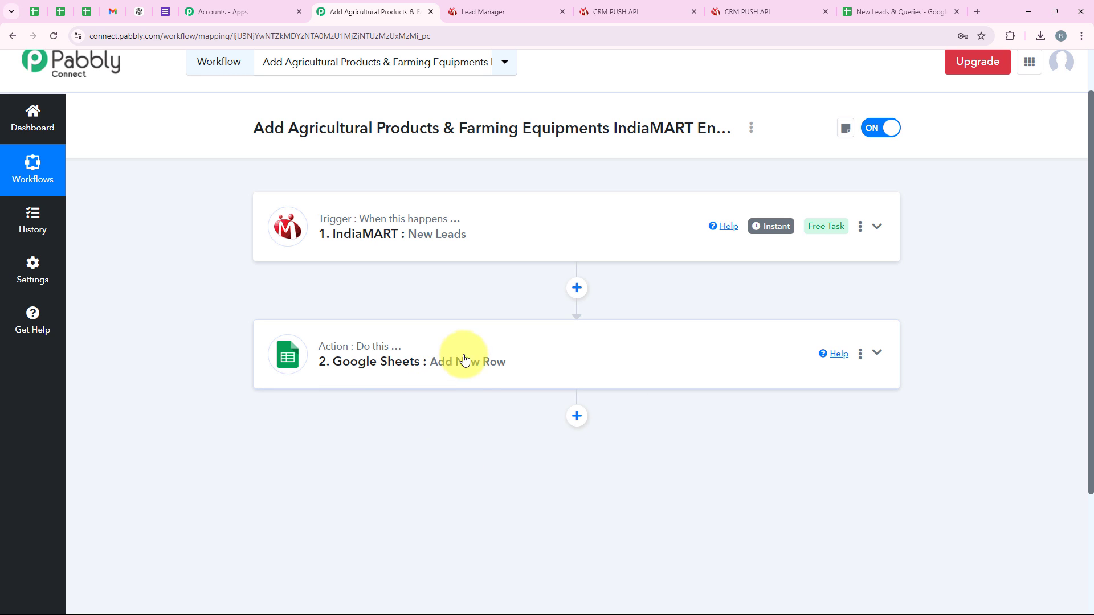
scroll(206, 388, up, 1)
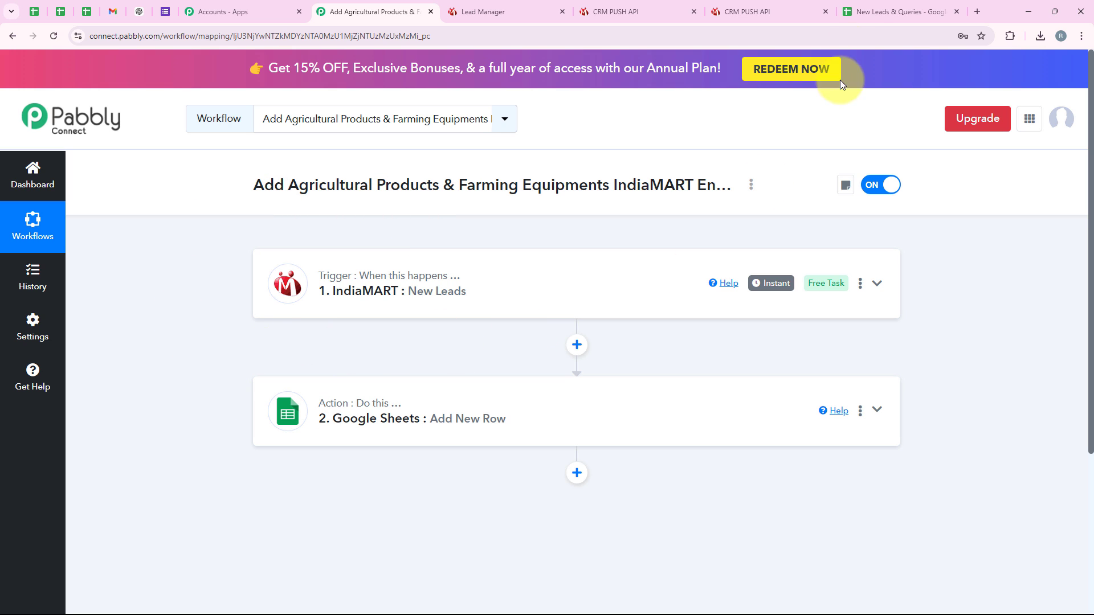
click(901, 12)
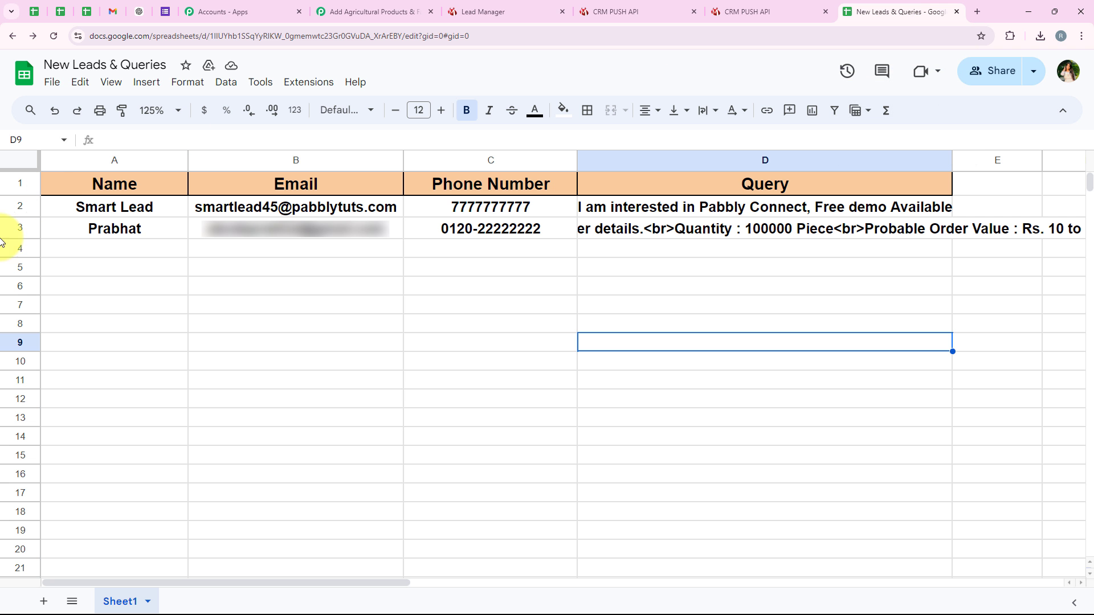
double_click(687, 237)
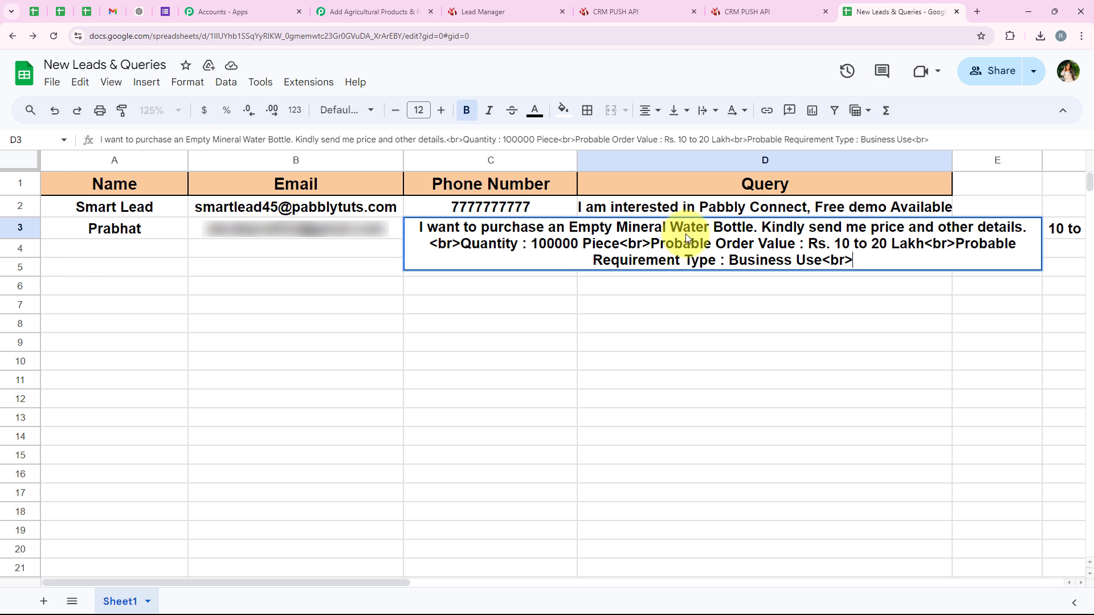
click(575, 323)
click(343, 6)
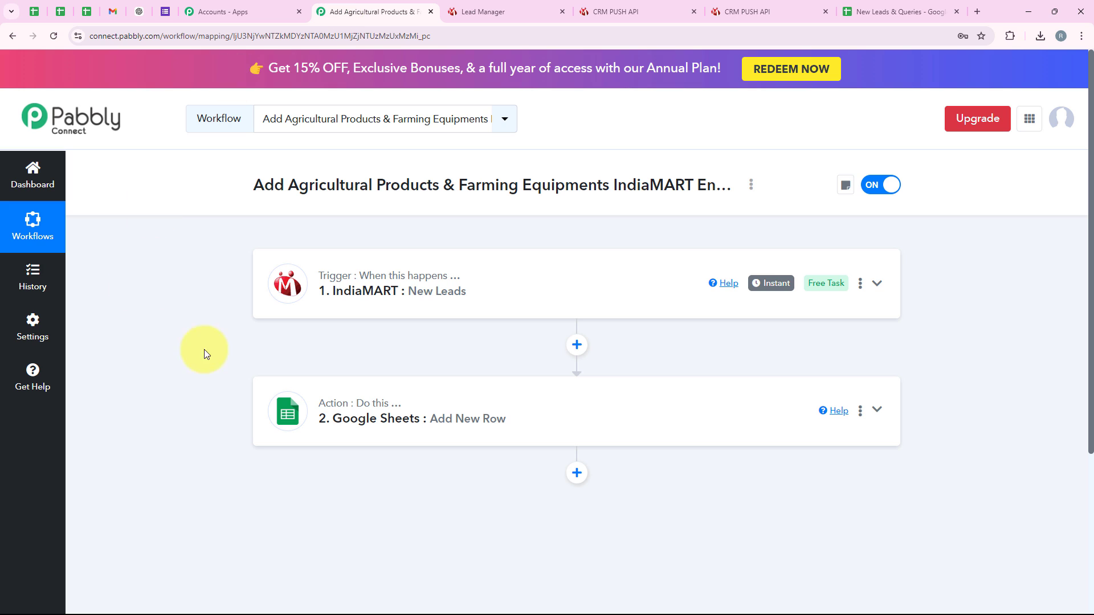